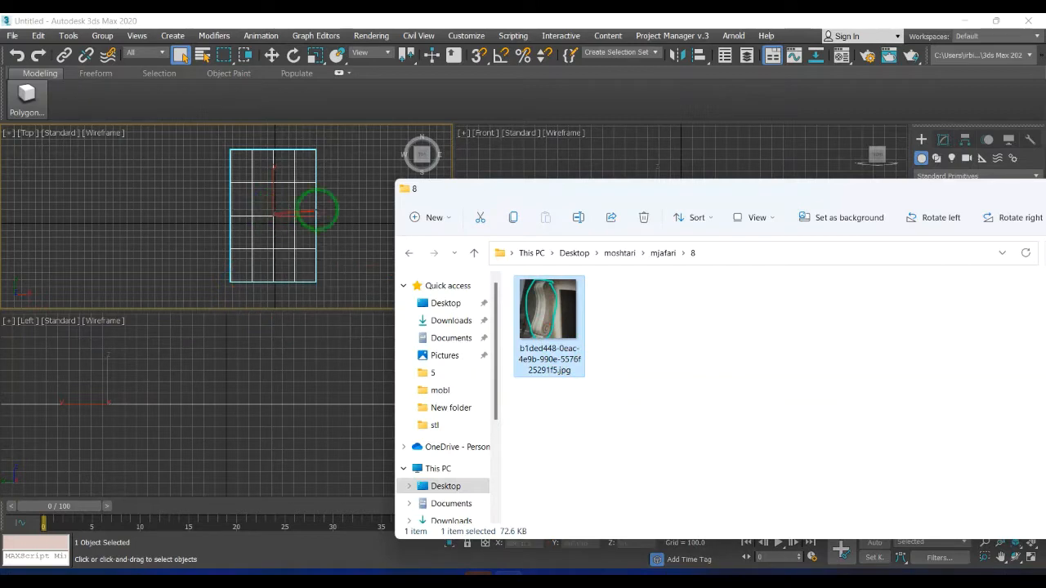
Set the reference plane's length to 478 and its width to 503
{"action": "left_click", "coordinate": [942, 139]}
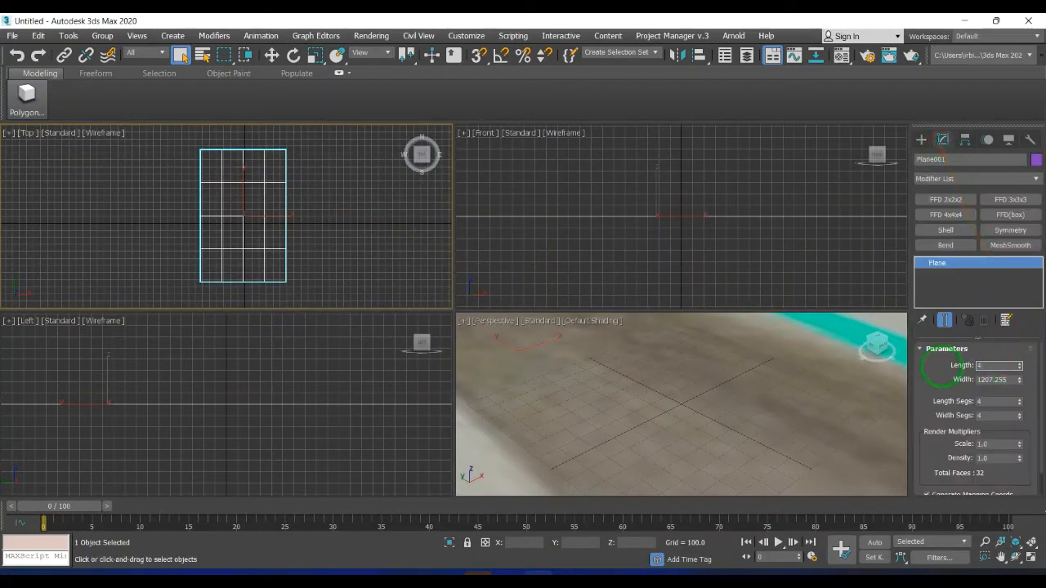
{"action": "key", "text": "Tab"}
{"action": "key", "text": "Tab"}
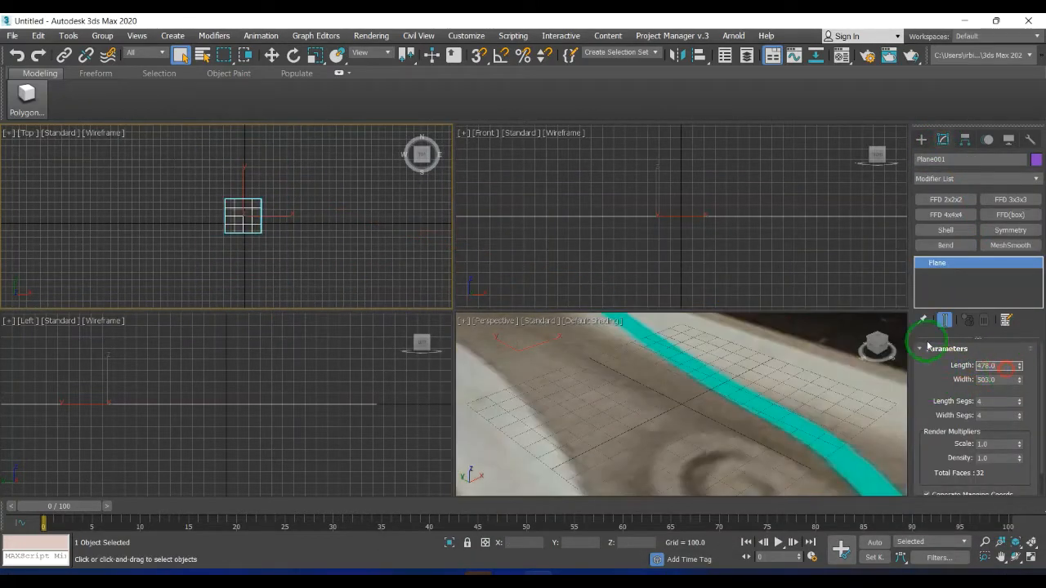
Show the reference photo shaded in the Top viewport and enlarge the upper viewports for tracing
{"action": "scroll", "coordinate": [241, 215], "scroll_direction": "up", "scroll_amount": 5}
{"action": "middle_click_drag", "start_coordinate": [359, 217], "coordinate": [351, 208]}
{"action": "left_click", "coordinate": [333, 217]}
{"action": "key", "text": "F3"}
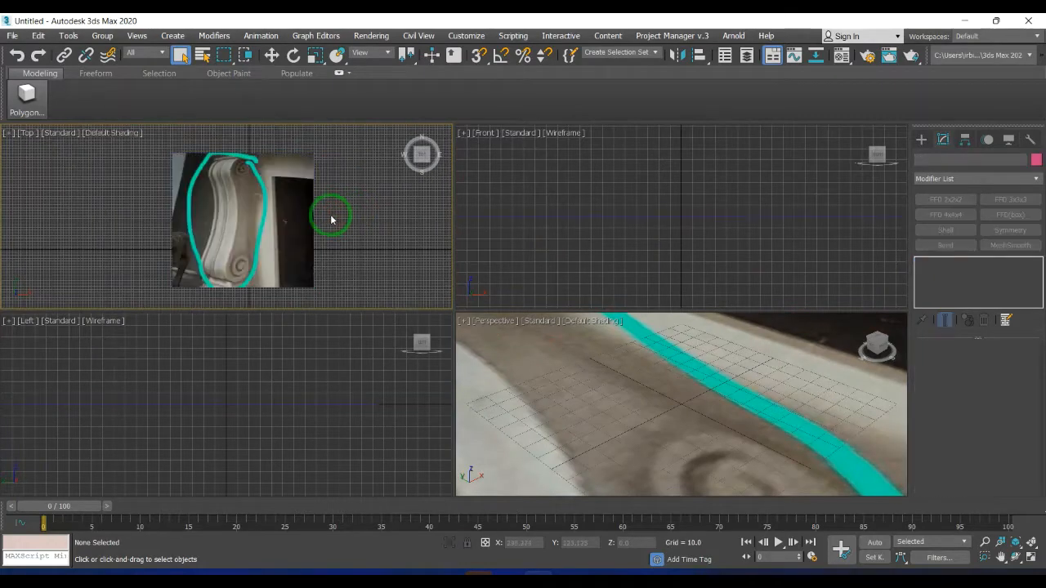
{"action": "scroll", "coordinate": [248, 223], "scroll_direction": "up", "scroll_amount": 2}
{"action": "scroll", "coordinate": [239, 228], "scroll_direction": "down", "scroll_amount": 2}
{"action": "left_click_drag", "start_coordinate": [389, 312], "coordinate": [384, 488]}
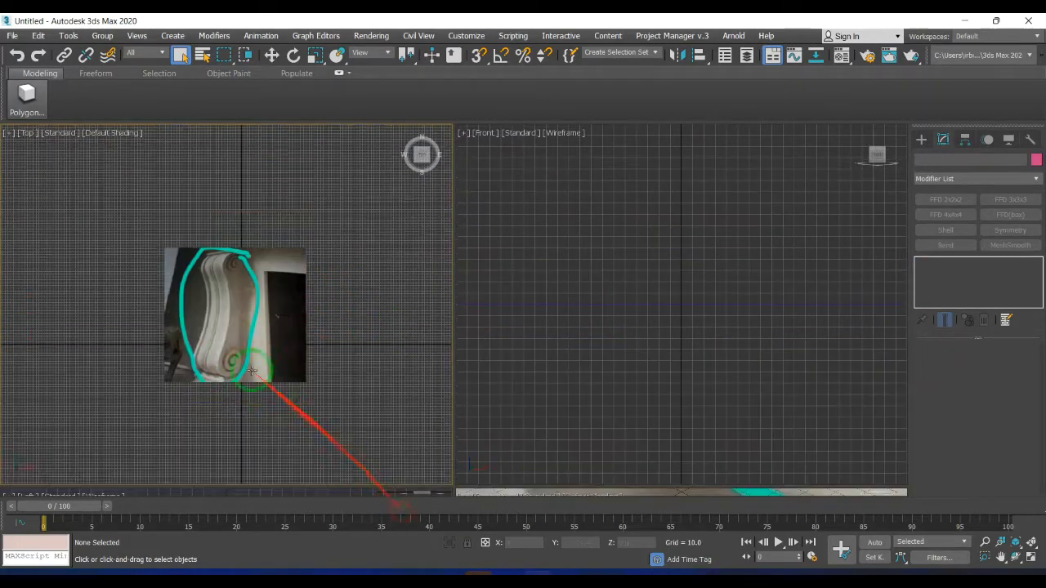
{"action": "scroll", "coordinate": [227, 334], "scroll_direction": "up", "scroll_amount": 3}
{"action": "scroll", "coordinate": [244, 335], "scroll_direction": "down", "scroll_amount": 1}
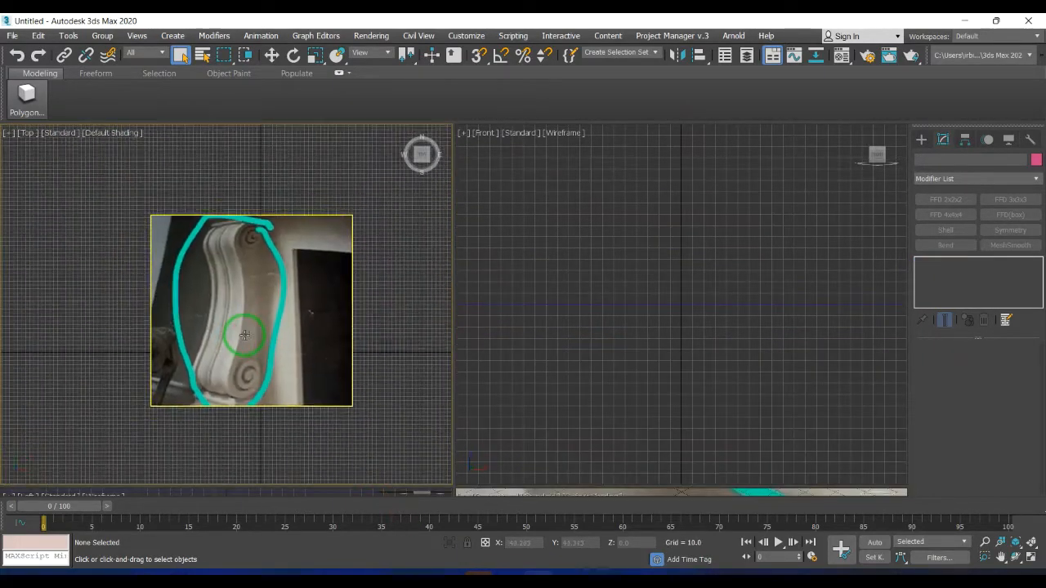
Start a Line spline at the centre of the lower scroll, tracing the spiral outward and around the base of the bracket
{"action": "left_click", "coordinate": [922, 139]}
{"action": "left_click", "coordinate": [937, 157]}
{"action": "left_click", "coordinate": [946, 229]}
{"action": "scroll", "coordinate": [253, 335], "scroll_direction": "up", "scroll_amount": 5}
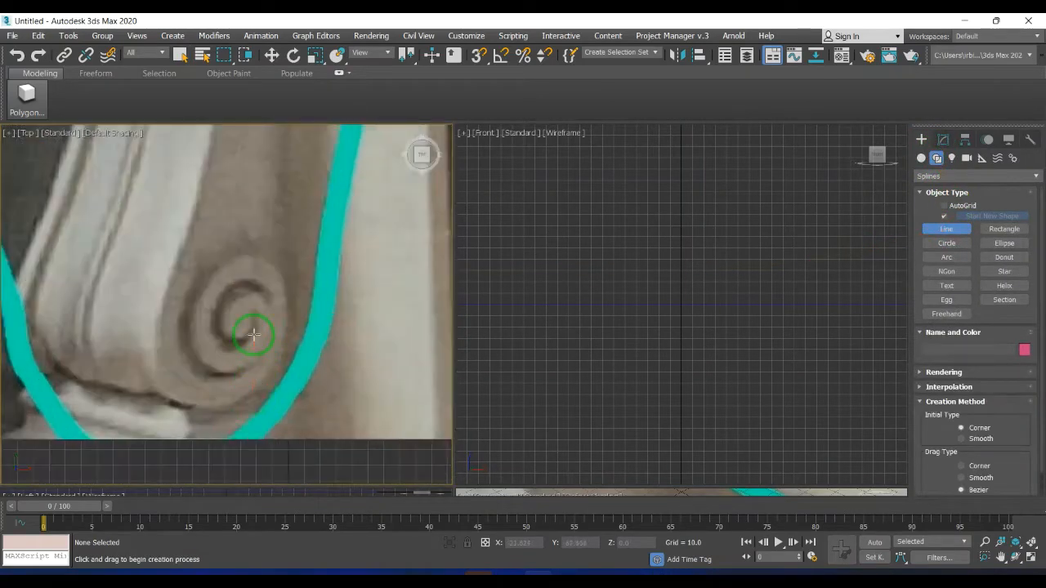
{"action": "left_click", "coordinate": [255, 331]}
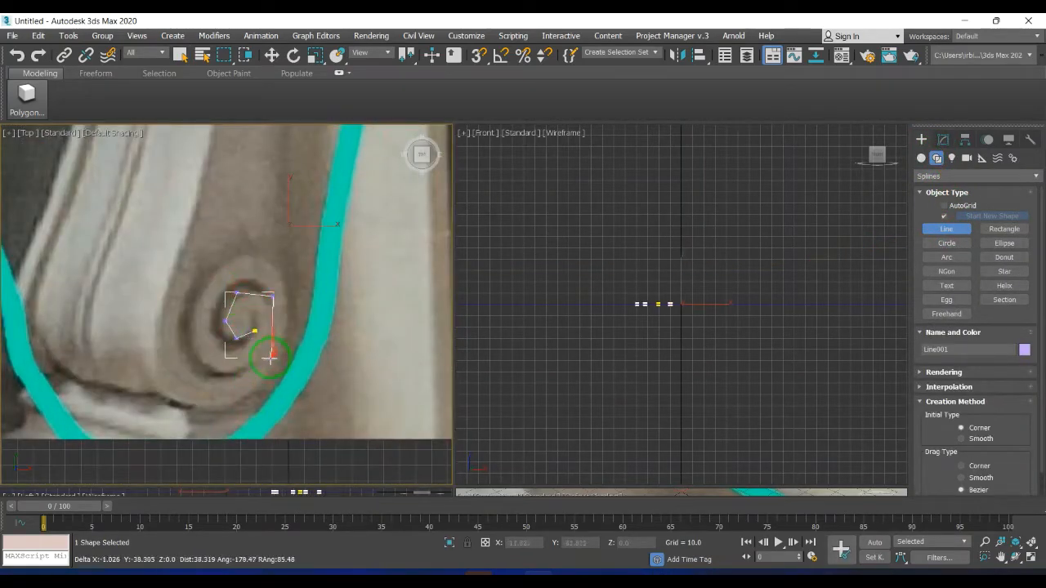
{"action": "left_click", "coordinate": [315, 355]}
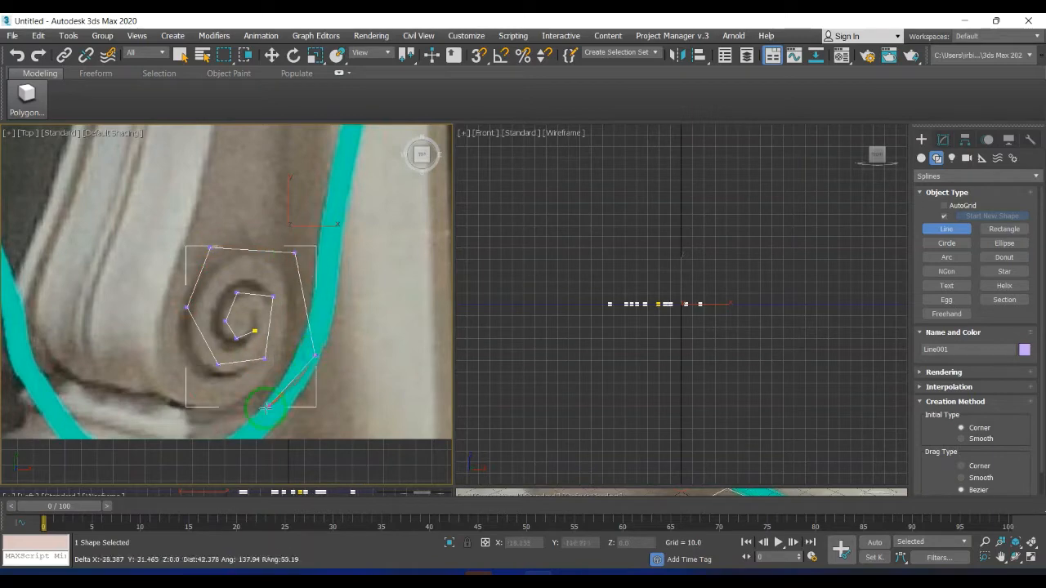
{"action": "left_click", "coordinate": [253, 420]}
{"action": "left_click", "coordinate": [137, 387]}
{"action": "left_click", "coordinate": [127, 238]}
Continue the line up the bracket's curved front edge and over the top of the upper scroll
{"action": "scroll", "coordinate": [142, 325], "scroll_direction": "down", "scroll_amount": 8}
{"action": "scroll", "coordinate": [147, 309], "scroll_direction": "up", "scroll_amount": 3}
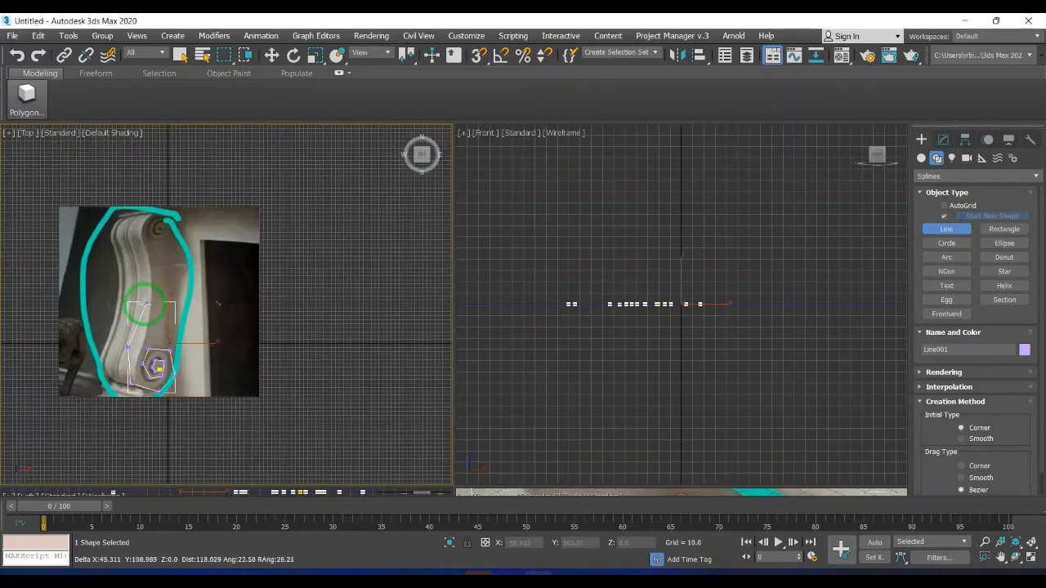
{"action": "scroll", "coordinate": [143, 260], "scroll_direction": "up", "scroll_amount": 3}
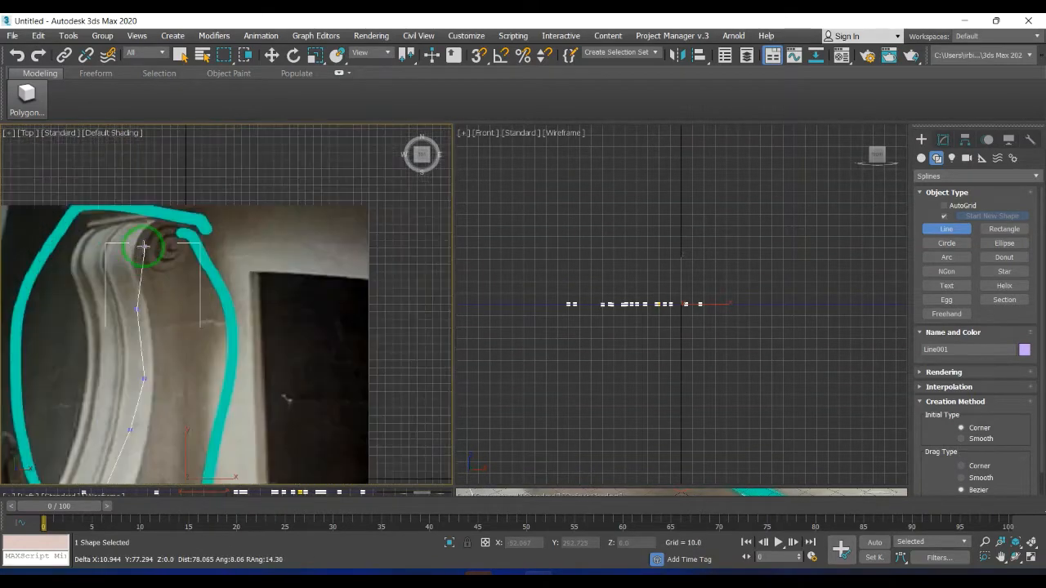
{"action": "left_click", "coordinate": [121, 254]}
{"action": "scroll", "coordinate": [140, 217], "scroll_direction": "up", "scroll_amount": 3}
{"action": "left_click", "coordinate": [141, 211]}
{"action": "left_click", "coordinate": [204, 195]}
{"action": "left_click", "coordinate": [253, 226]}
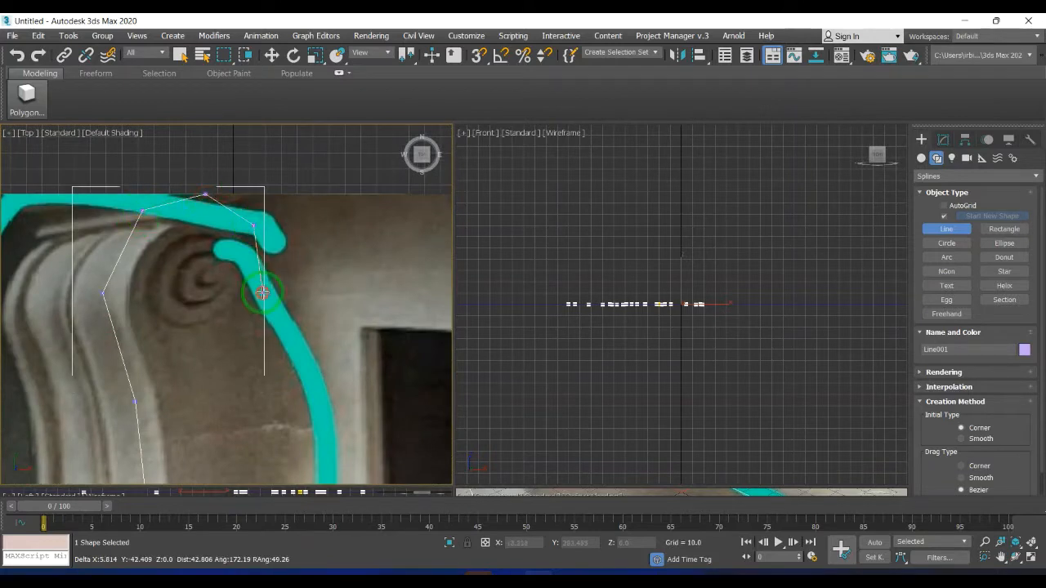
Trace the upper scroll's spiral inward and finish the line as an open spline
{"action": "left_click", "coordinate": [262, 294]}
{"action": "scroll", "coordinate": [246, 321], "scroll_direction": "up", "scroll_amount": 2}
{"action": "left_click", "coordinate": [140, 329]}
{"action": "left_click", "coordinate": [127, 252]}
{"action": "left_click", "coordinate": [177, 218]}
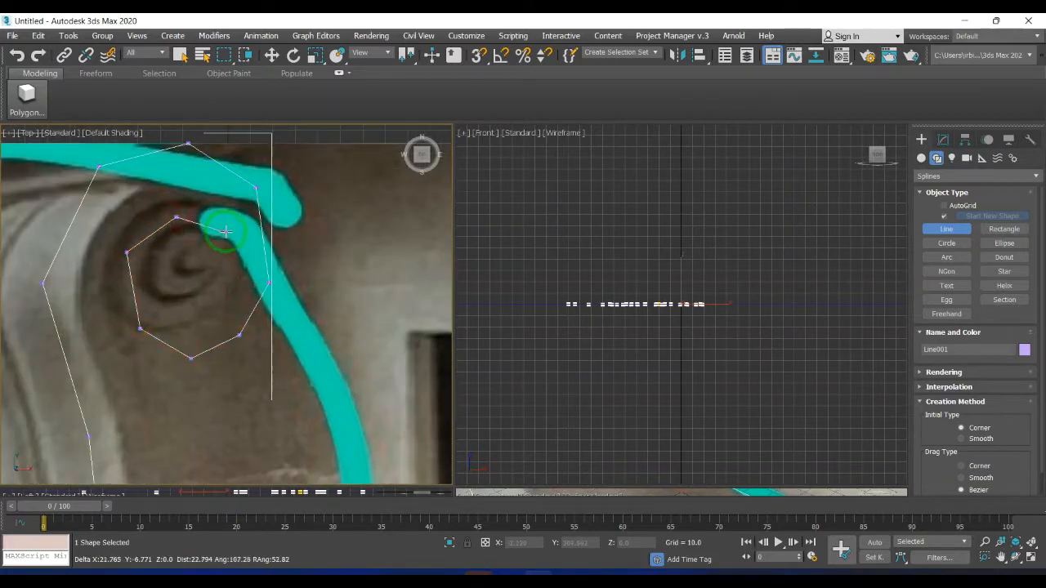
{"action": "left_click", "coordinate": [233, 273]}
{"action": "scroll", "coordinate": [218, 291], "scroll_direction": "up", "scroll_amount": 3}
{"action": "left_click", "coordinate": [209, 298]}
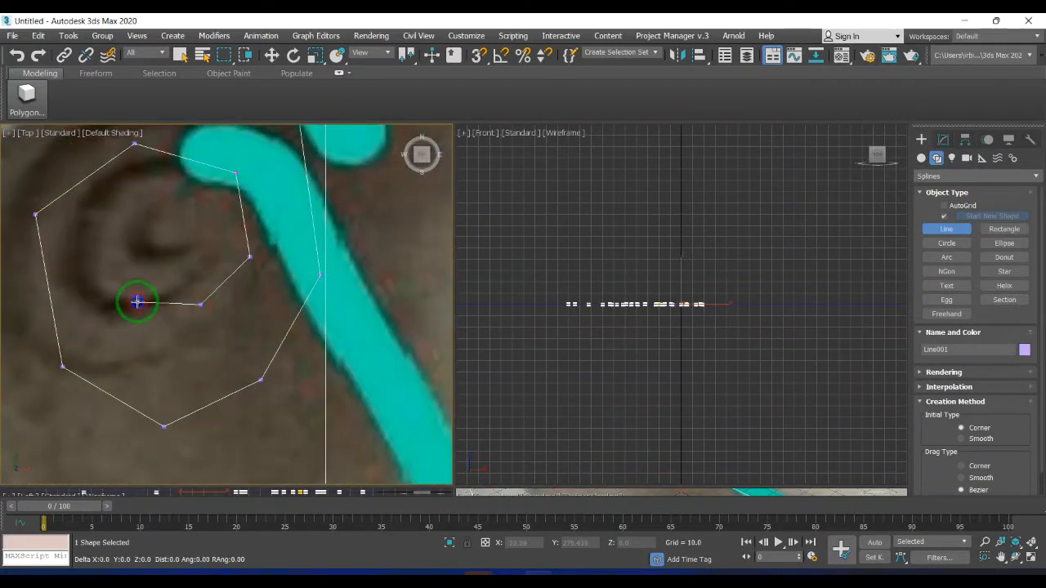
{"action": "left_click", "coordinate": [137, 303]}
{"action": "scroll", "coordinate": [252, 205], "scroll_direction": "down", "scroll_amount": 5}
Move the line's vertices around the base and lower scroll to follow the spiral in the photo more closely
{"action": "left_click", "coordinate": [941, 141]}
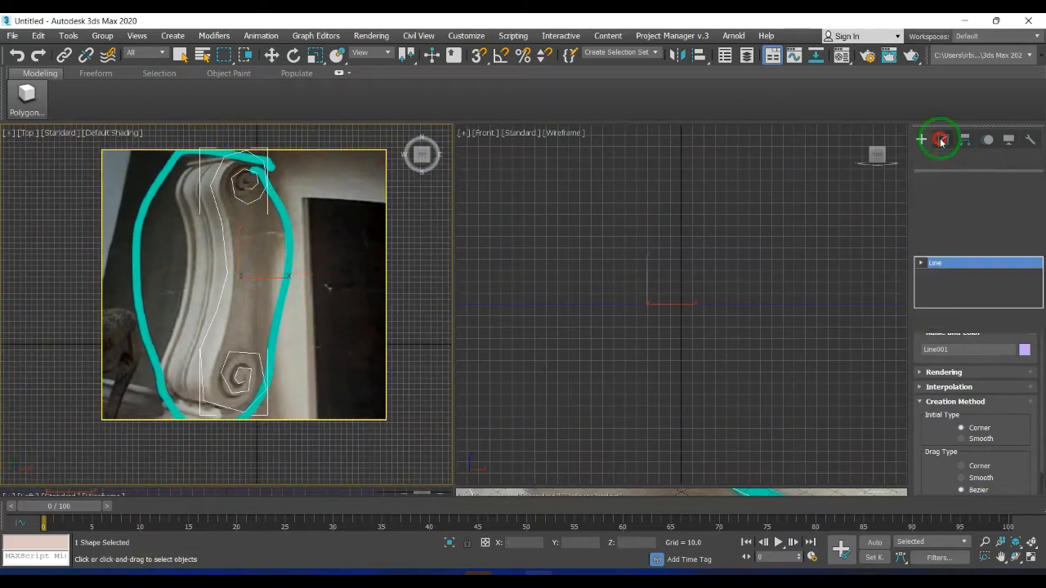
{"action": "left_click", "coordinate": [958, 398]}
{"action": "scroll", "coordinate": [243, 376], "scroll_direction": "up", "scroll_amount": 5}
{"action": "middle_click_drag", "start_coordinate": [248, 373], "coordinate": [323, 249]}
{"action": "left_click_drag", "start_coordinate": [315, 357], "coordinate": [271, 399]}
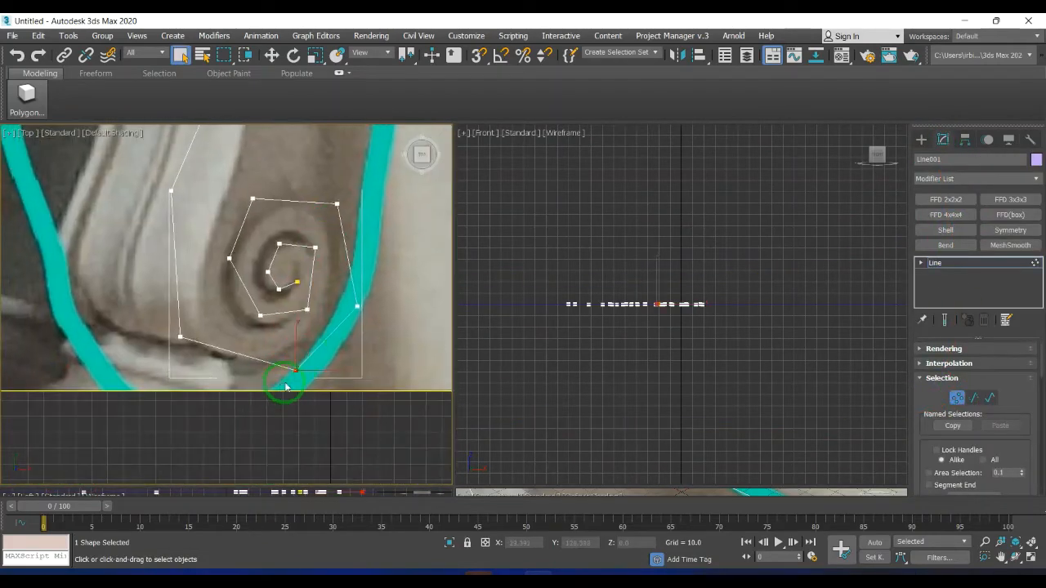
{"action": "left_click", "coordinate": [272, 54]}
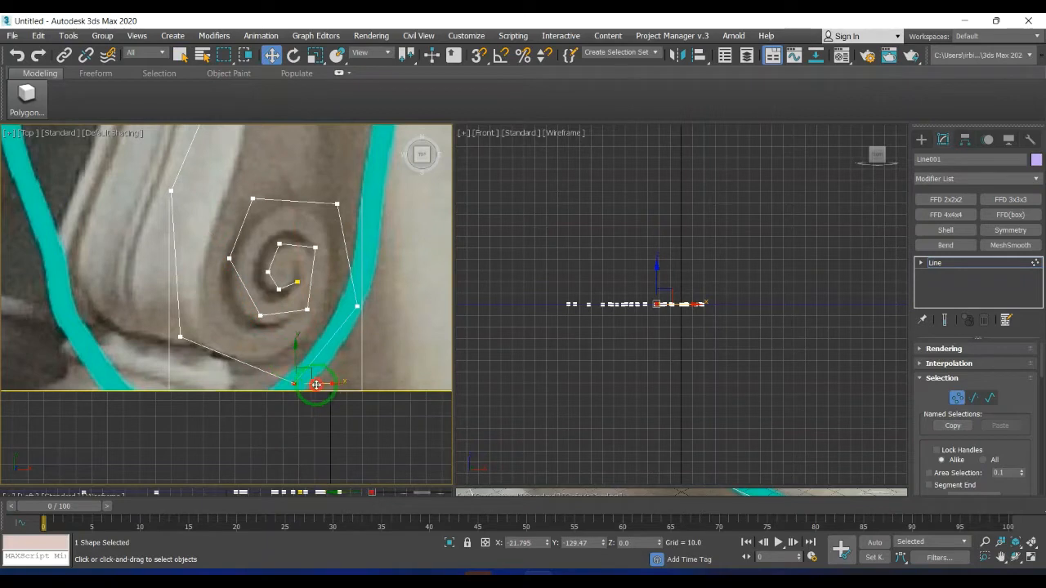
{"action": "left_click_drag", "start_coordinate": [332, 311], "coordinate": [335, 310]}
{"action": "scroll", "coordinate": [309, 270], "scroll_direction": "up", "scroll_amount": 2}
{"action": "left_click_drag", "start_coordinate": [303, 273], "coordinate": [289, 293]}
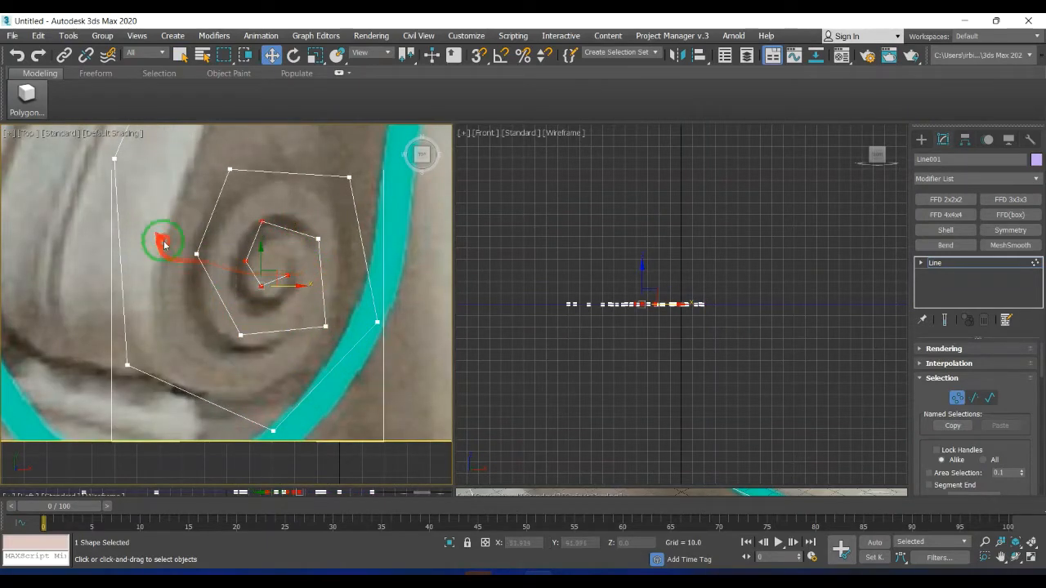
{"action": "left_click_drag", "start_coordinate": [218, 255], "coordinate": [207, 255]}
{"action": "scroll", "coordinate": [209, 255], "scroll_direction": "down", "scroll_amount": 5}
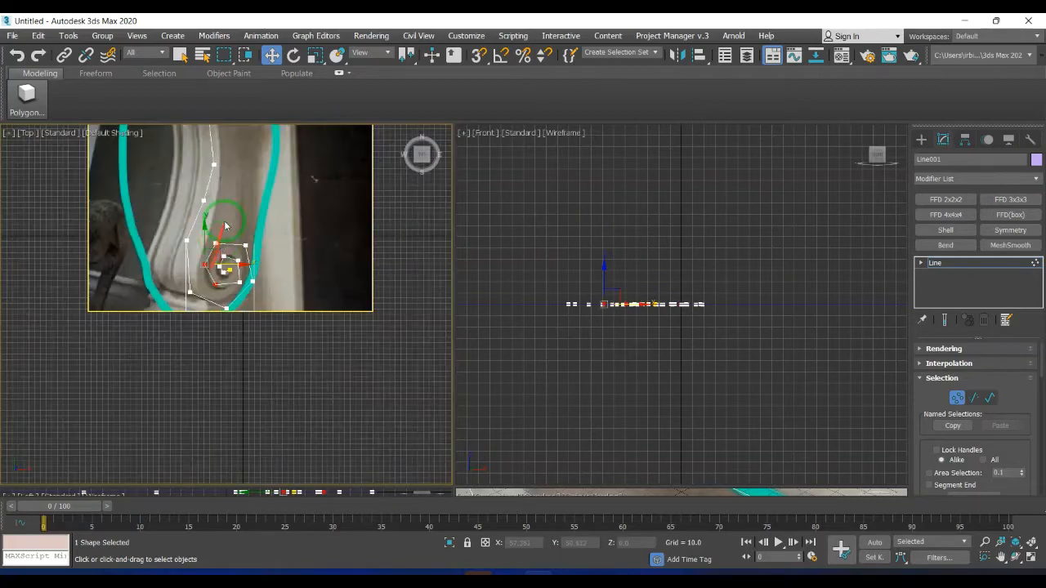
Adjust the vertices of the upper scroll to match the spiral in the photo
{"action": "middle_click_drag", "start_coordinate": [225, 226], "coordinate": [205, 346]}
{"action": "scroll", "coordinate": [232, 203], "scroll_direction": "up", "scroll_amount": 2}
{"action": "middle_click_drag", "start_coordinate": [232, 203], "coordinate": [251, 282]}
{"action": "scroll", "coordinate": [269, 250], "scroll_direction": "up", "scroll_amount": 3}
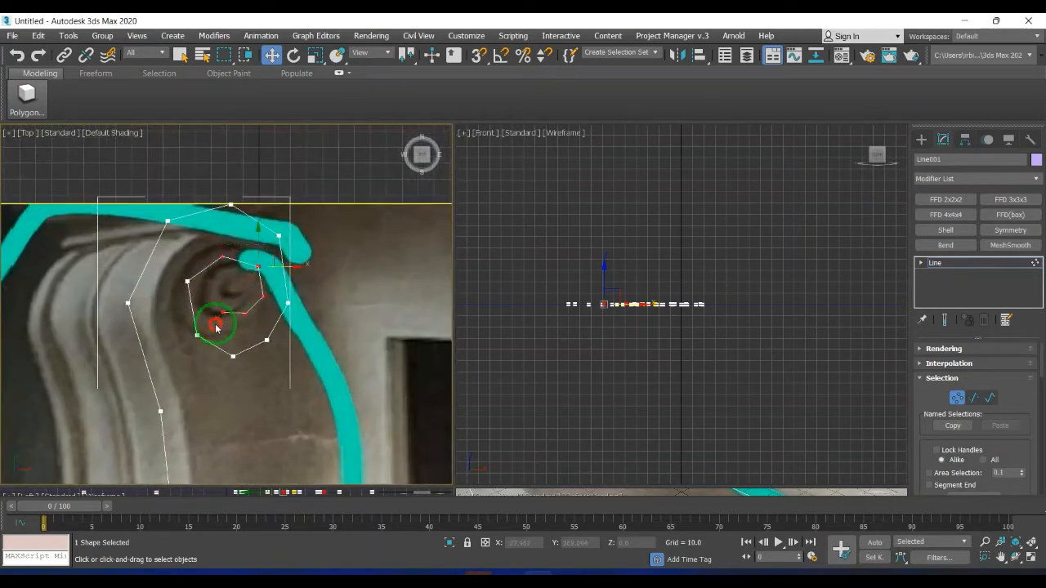
{"action": "left_click_drag", "start_coordinate": [277, 292], "coordinate": [261, 309]}
{"action": "scroll", "coordinate": [243, 314], "scroll_direction": "up", "scroll_amount": 2}
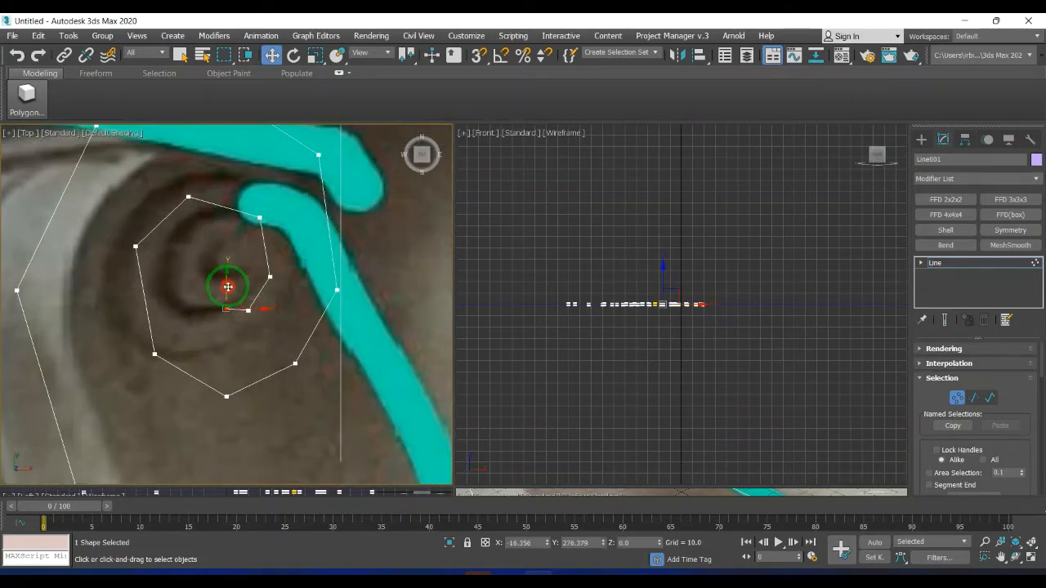
{"action": "scroll", "coordinate": [216, 290], "scroll_direction": "down", "scroll_amount": 2}
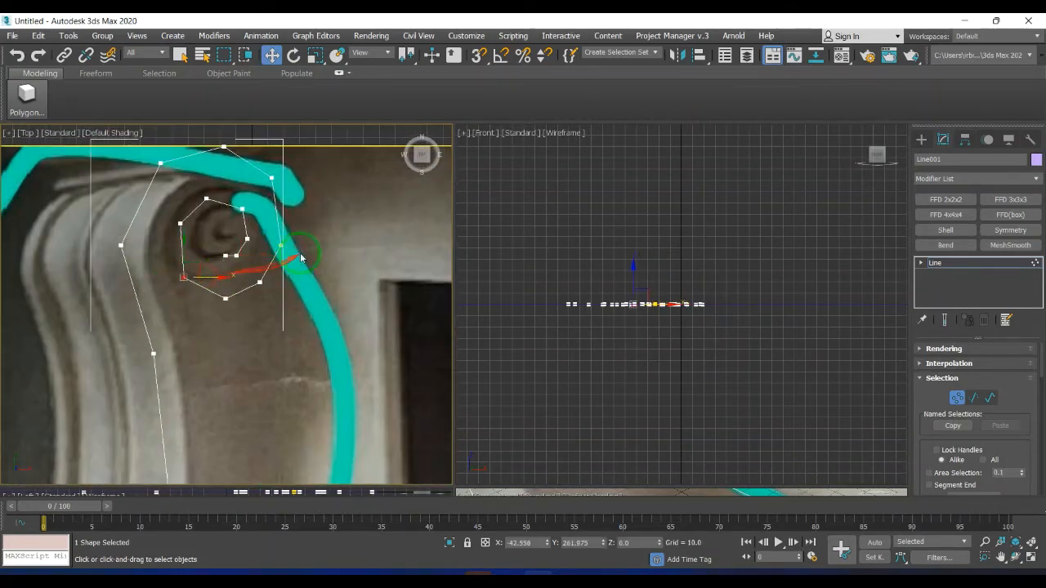
{"action": "left_click", "coordinate": [282, 246]}
{"action": "left_click_drag", "start_coordinate": [307, 246], "coordinate": [298, 230]}
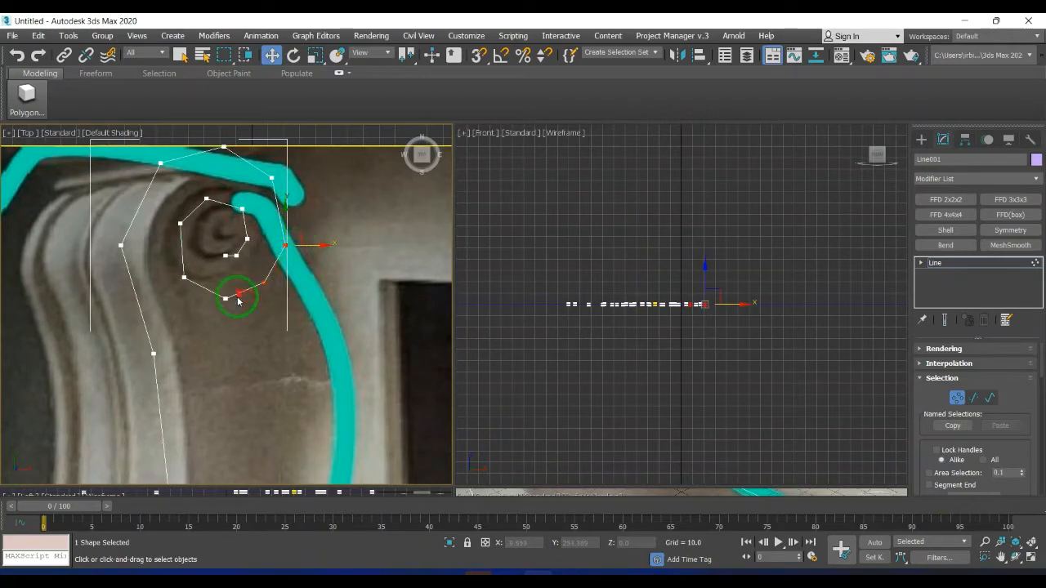
Outline the whole spline by about -11 to turn the traced line into a closed double contour
{"action": "scroll", "coordinate": [286, 179], "scroll_direction": "down", "scroll_amount": 5}
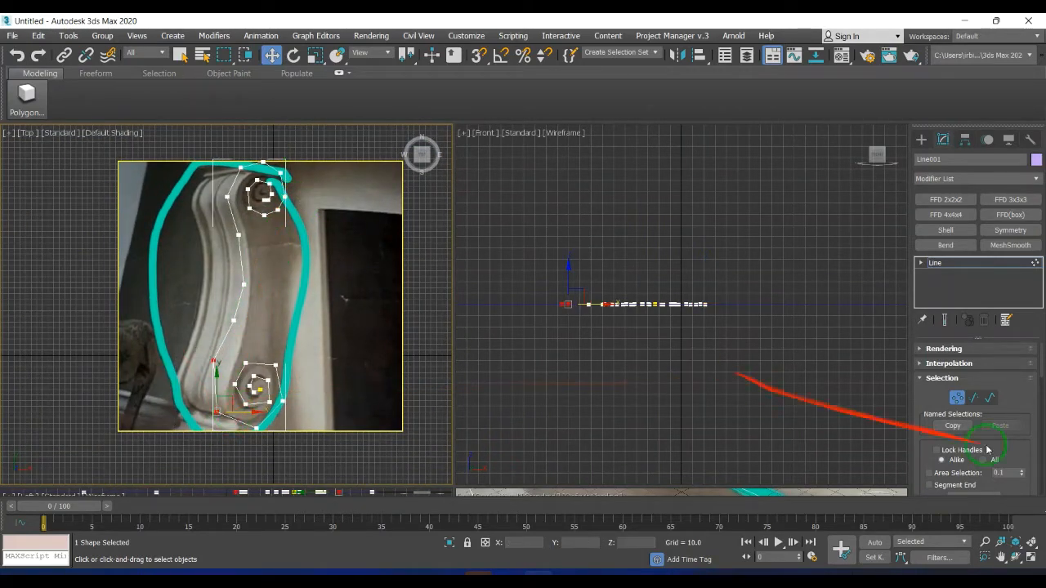
{"action": "scroll", "coordinate": [981, 442], "scroll_direction": "down", "scroll_amount": 5}
{"action": "scroll", "coordinate": [974, 449], "scroll_direction": "down", "scroll_amount": 10}
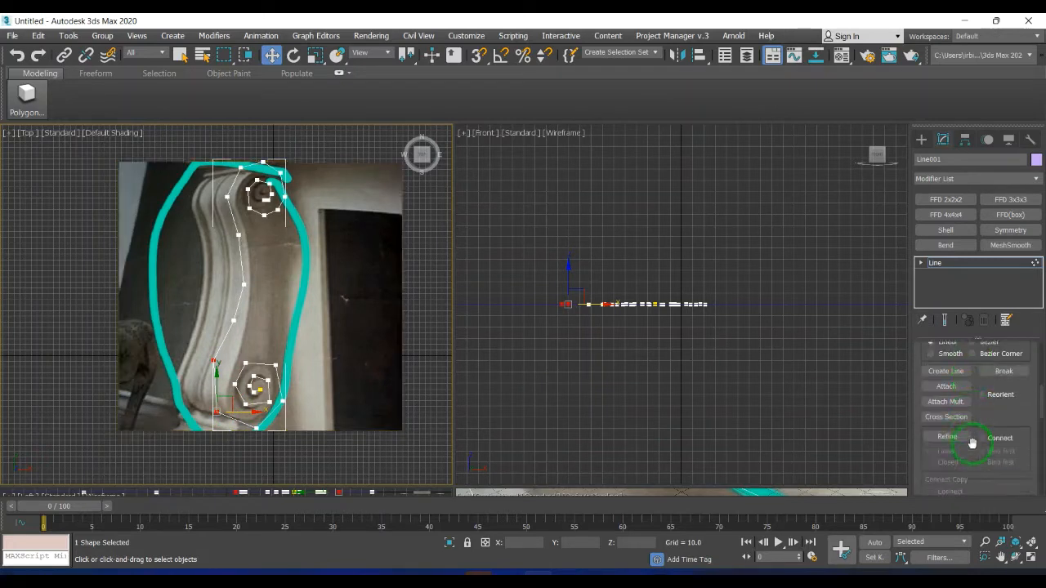
{"action": "scroll", "coordinate": [965, 430], "scroll_direction": "down", "scroll_amount": 2}
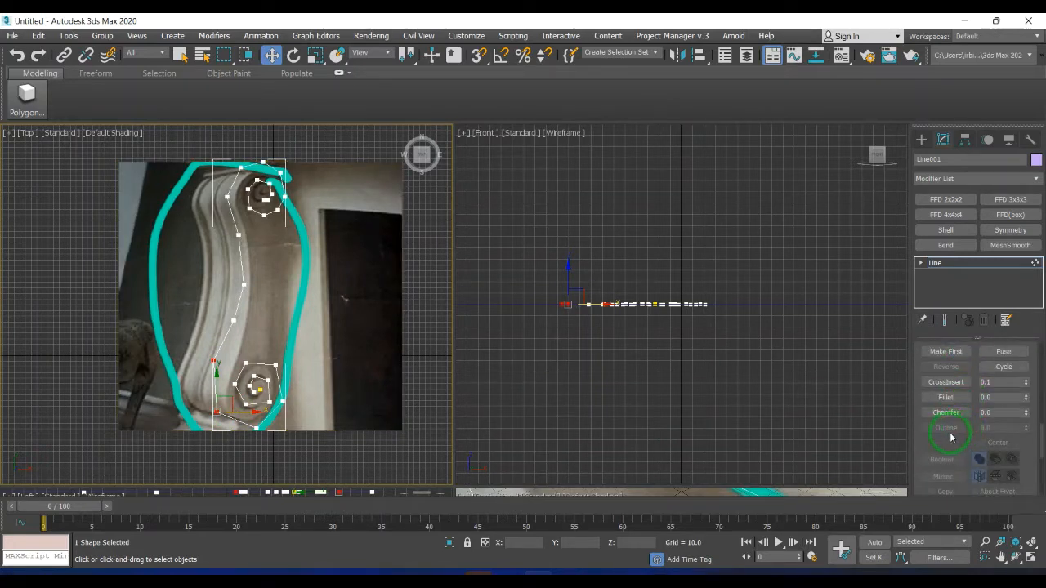
{"action": "left_click", "coordinate": [919, 263]}
{"action": "left_click", "coordinate": [945, 296]}
{"action": "left_click", "coordinate": [946, 427]}
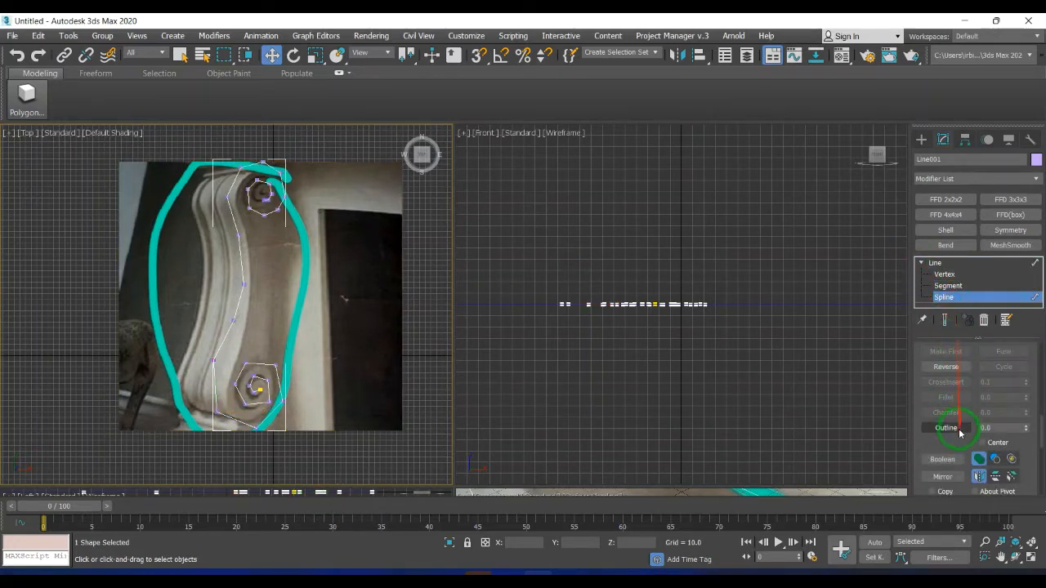
{"action": "middle_click_drag", "start_coordinate": [270, 309], "coordinate": [280, 277]}
{"action": "left_click_drag", "start_coordinate": [1025, 433], "coordinate": [1025, 433]}
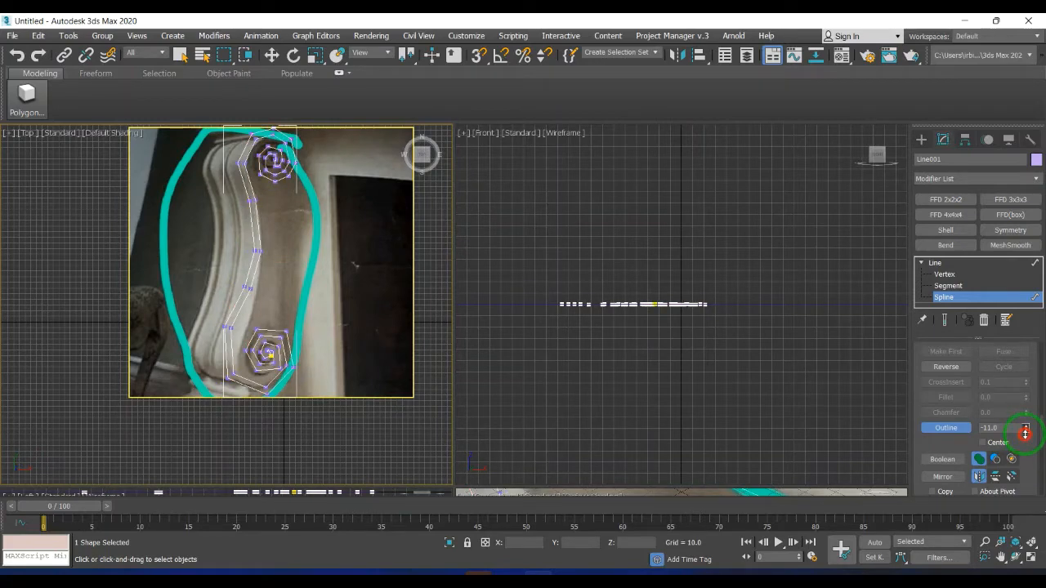
Convert all vertices of the outlined spline to the Corner type
{"action": "scroll", "coordinate": [288, 370], "scroll_direction": "up", "scroll_amount": 3}
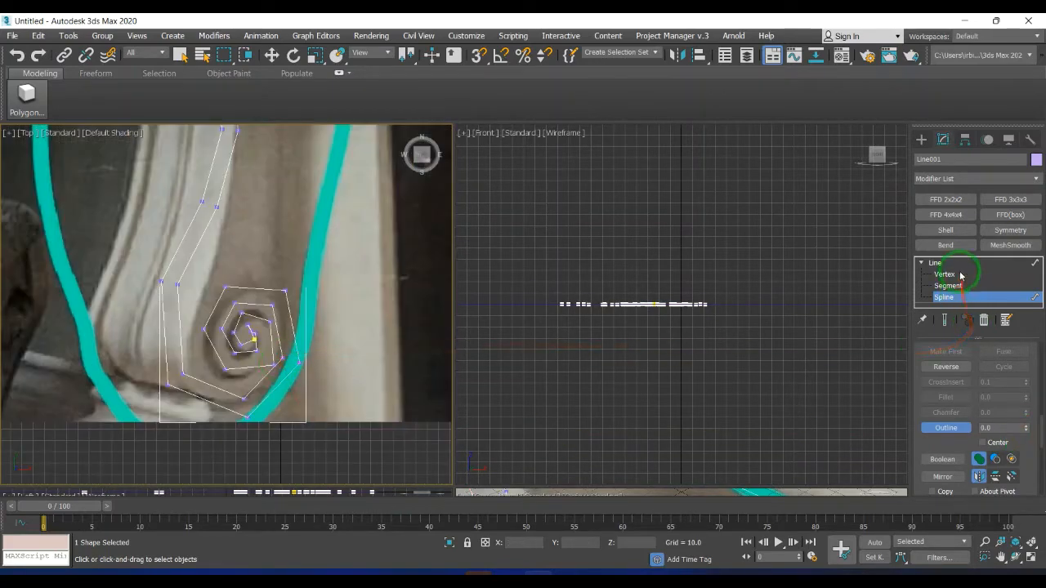
{"action": "left_click", "coordinate": [959, 275]}
{"action": "scroll", "coordinate": [208, 303], "scroll_direction": "down", "scroll_amount": 6}
{"action": "left_click_drag", "start_coordinate": [273, 174], "coordinate": [122, 381]}
{"action": "right_click", "coordinate": [232, 282]}
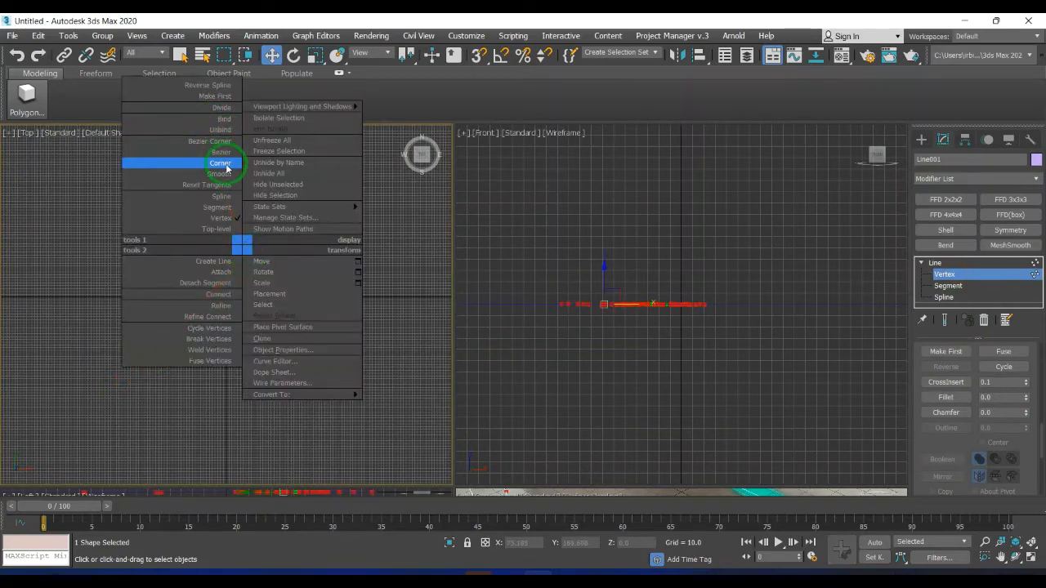
{"action": "left_click", "coordinate": [217, 161]}
Delete the stray, crowded vertices at the inner ends of the lower and upper scrolls
{"action": "scroll", "coordinate": [294, 272], "scroll_direction": "up", "scroll_amount": 8}
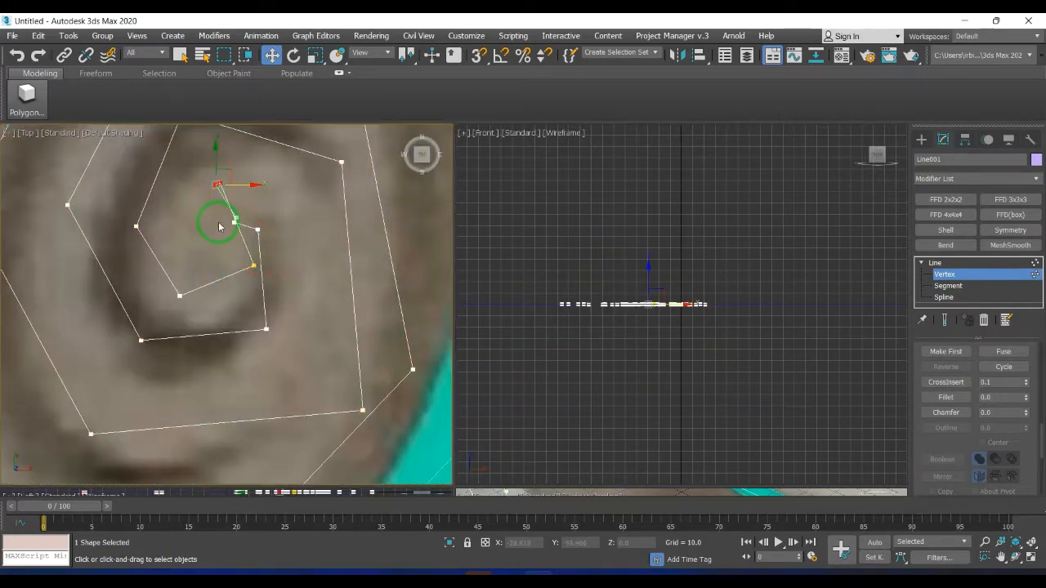
{"action": "right_click", "coordinate": [230, 189]}
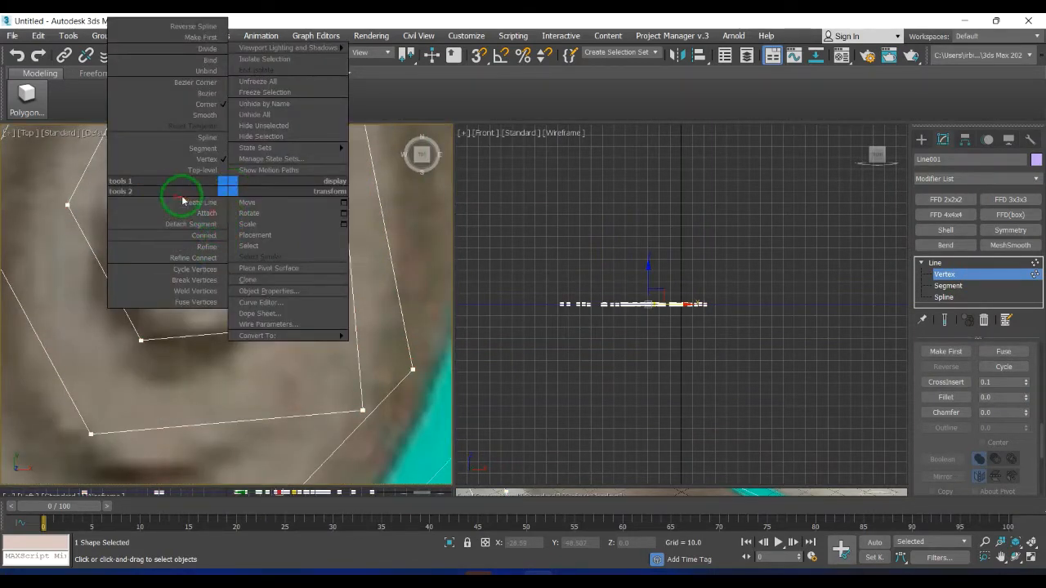
{"action": "middle_click_drag", "start_coordinate": [187, 339], "coordinate": [199, 420]}
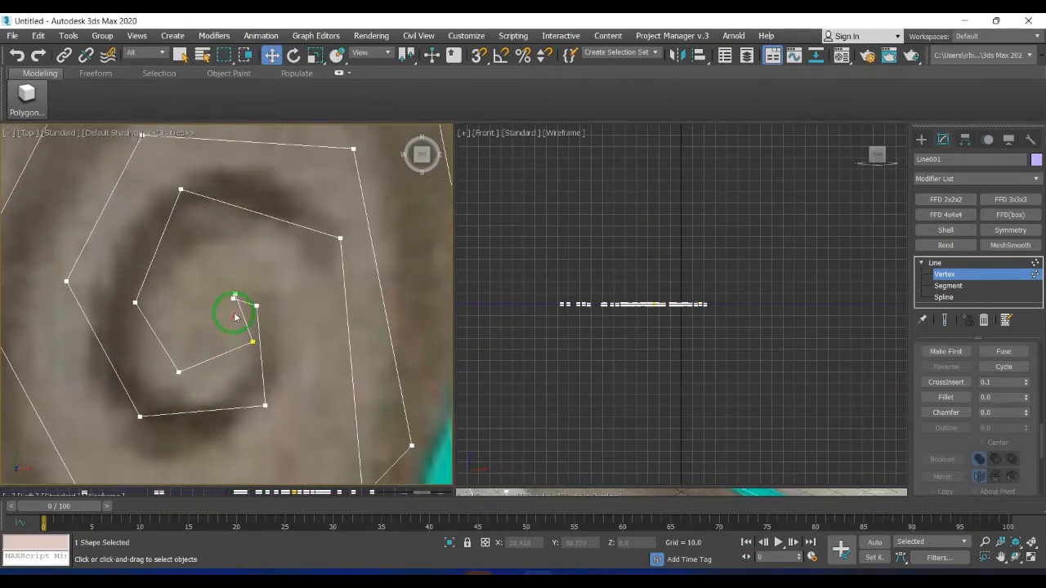
{"action": "scroll", "coordinate": [228, 314], "scroll_direction": "down", "scroll_amount": 6}
{"action": "scroll", "coordinate": [226, 282], "scroll_direction": "up", "scroll_amount": 6}
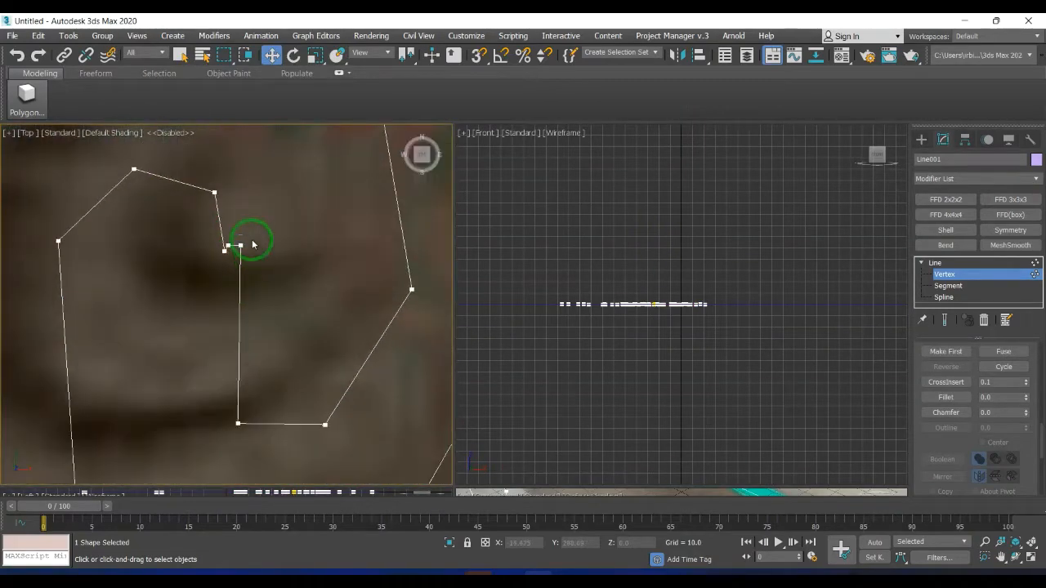
{"action": "scroll", "coordinate": [237, 306], "scroll_direction": "down", "scroll_amount": 3}
Convert the outlined spline to an Editable Poly
{"action": "right_click", "coordinate": [221, 330]}
{"action": "left_click", "coordinate": [408, 501]}
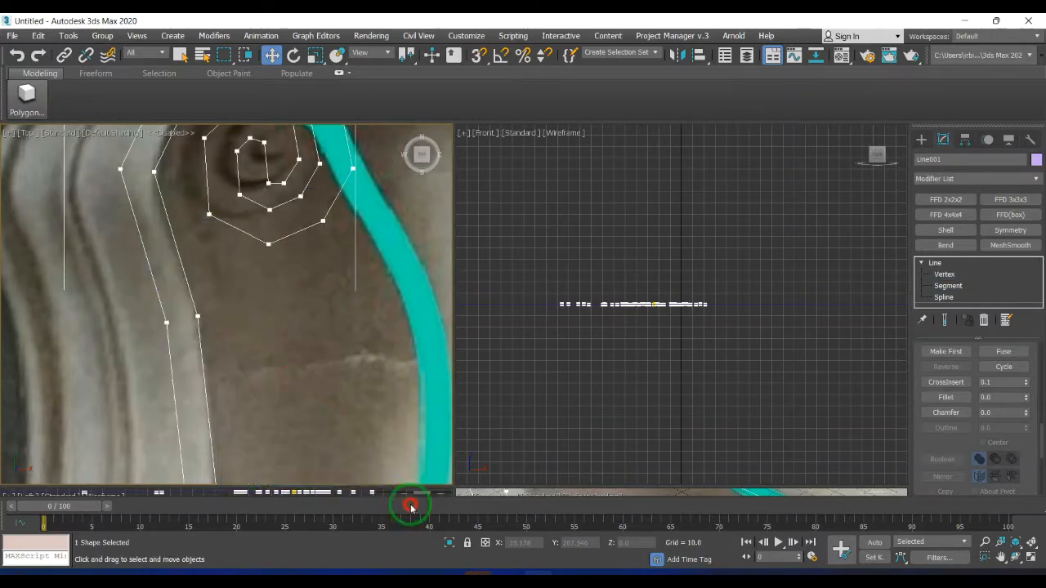
{"action": "scroll", "coordinate": [237, 318], "scroll_direction": "down", "scroll_amount": 3}
Connect the opposite vertex pairs at each bend of the stem with cross edges
{"action": "key", "text": "1"}
{"action": "scroll", "coordinate": [327, 344], "scroll_direction": "up", "scroll_amount": 5}
{"action": "right_click", "coordinate": [193, 313]}
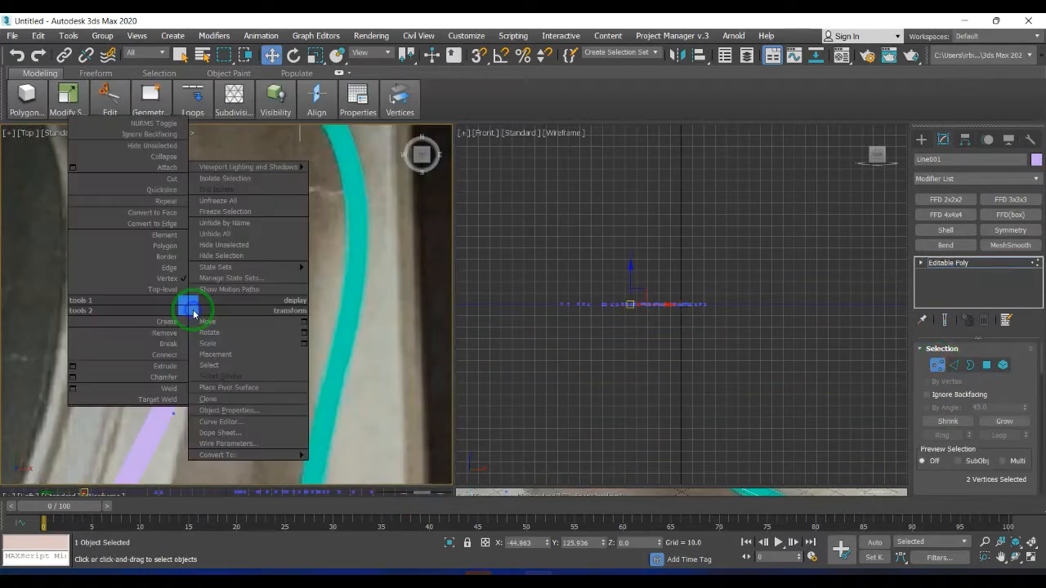
{"action": "left_click", "coordinate": [168, 355]}
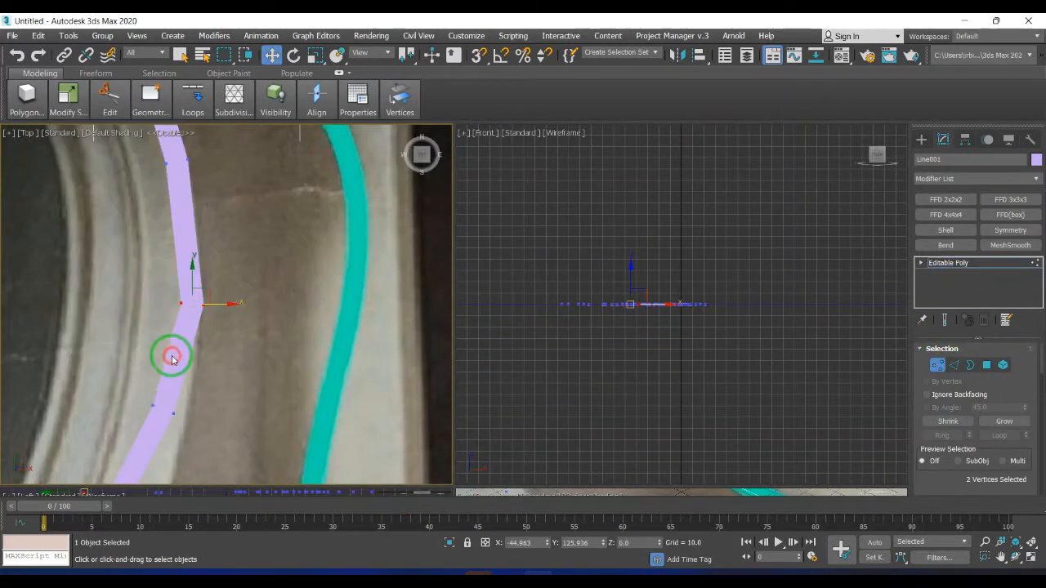
{"action": "right_click", "coordinate": [189, 311]}
{"action": "left_click", "coordinate": [164, 342]}
{"action": "middle_click_drag", "start_coordinate": [164, 358], "coordinate": [210, 327]}
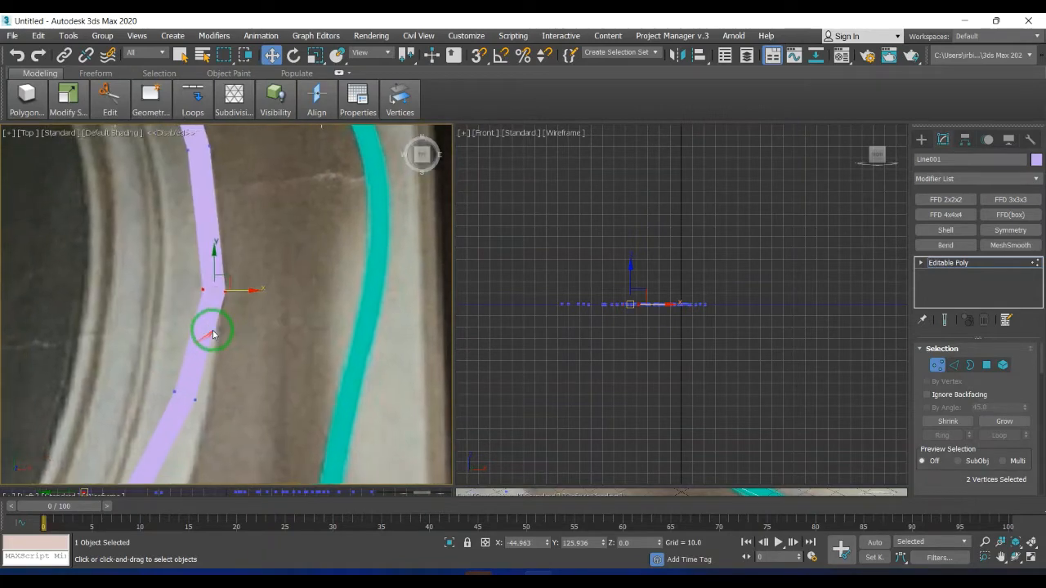
{"action": "scroll", "coordinate": [282, 304], "scroll_direction": "up", "scroll_amount": 2}
{"action": "right_click", "coordinate": [224, 346]}
{"action": "left_click", "coordinate": [214, 390]}
{"action": "left_click", "coordinate": [218, 385]}
{"action": "scroll", "coordinate": [204, 372], "scroll_direction": "down", "scroll_amount": 2}
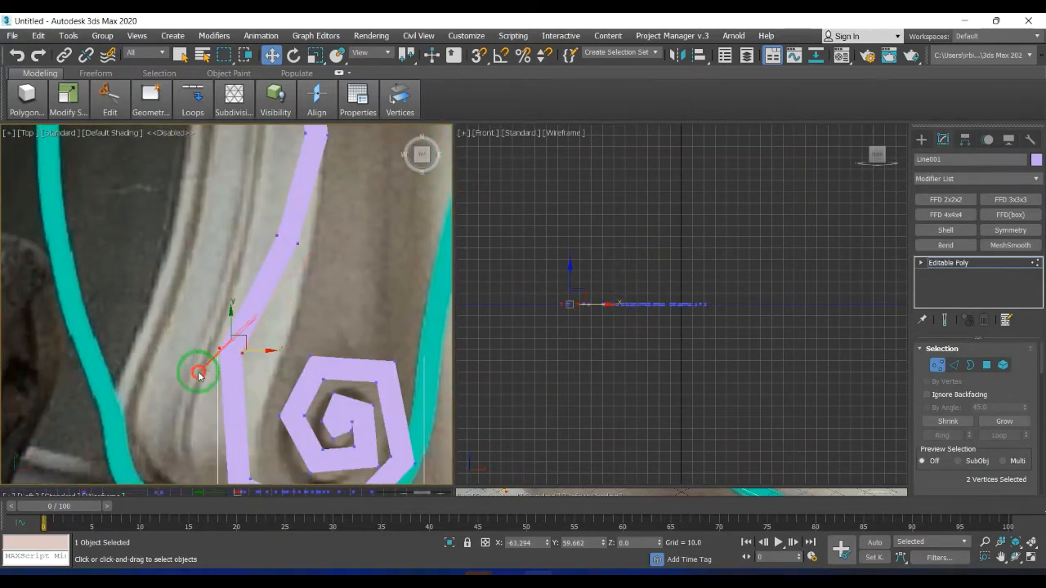
{"action": "right_click", "coordinate": [226, 353]}
{"action": "key", "text": "Escape"}
Display the Top view in wireframe and connect the vertex pair at the stem's lower corner
{"action": "scroll", "coordinate": [276, 338], "scroll_direction": "up", "scroll_amount": 2}
{"action": "key", "text": "F3"}
{"action": "scroll", "coordinate": [303, 367], "scroll_direction": "down", "scroll_amount": 3}
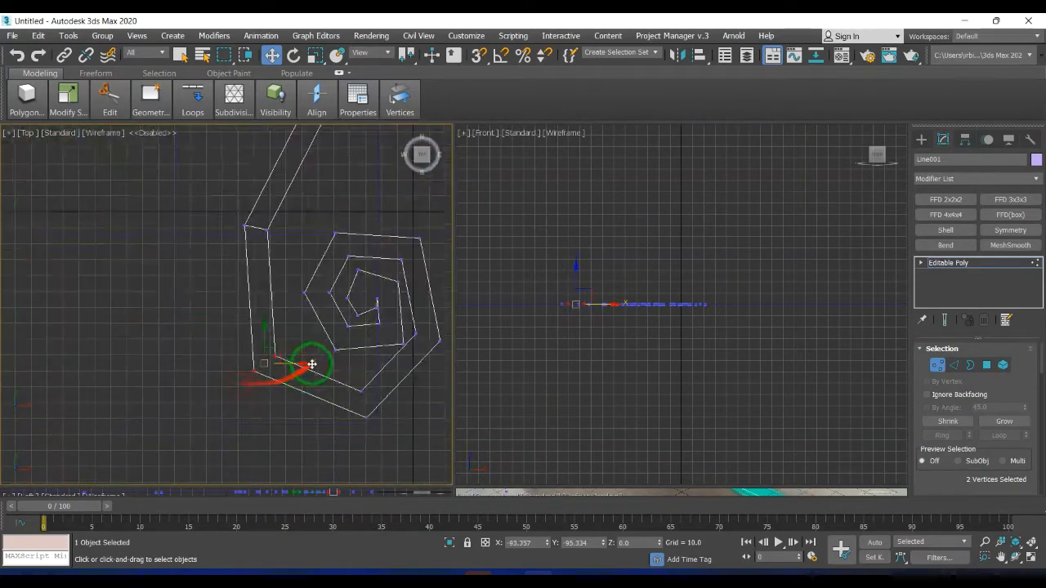
{"action": "mouse_move", "coordinate": [227, 349]}
{"action": "middle_mouse_down"}
{"action": "mouse_move", "coordinate": [226, 364]}
{"action": "mouse_move", "coordinate": [229, 334]}
{"action": "middle_mouse_up"}
{"action": "right_click", "coordinate": [195, 363]}
{"action": "left_click", "coordinate": [181, 415]}
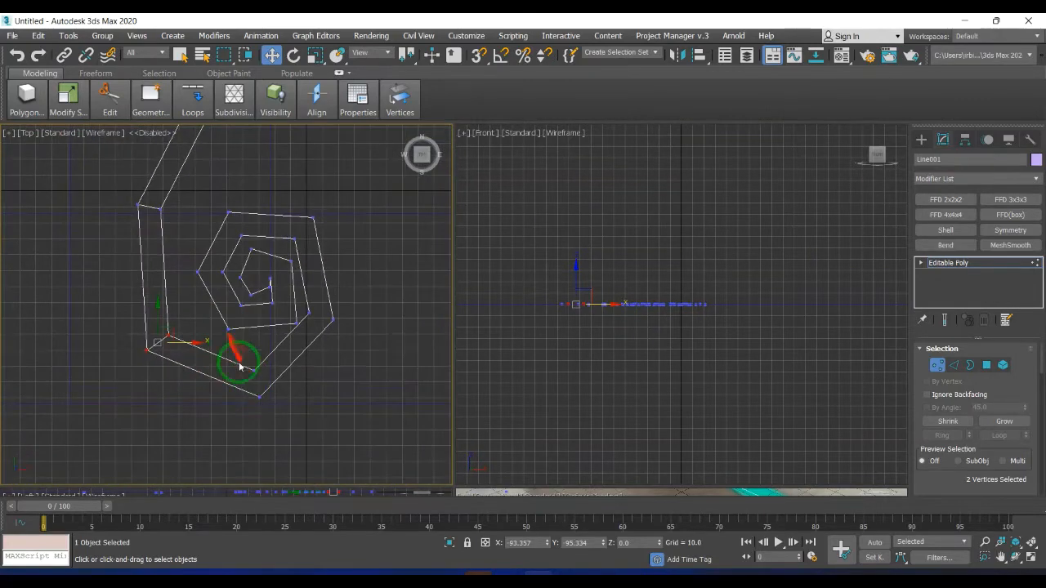
Connect the opposite inner and outer vertices with cross edges around the lower scroll
{"action": "left_click_drag", "start_coordinate": [245, 382], "coordinate": [243, 365]}
{"action": "key", "text": "ctrl+shift+e"}
{"action": "left_click_drag", "start_coordinate": [346, 298], "coordinate": [304, 338]}
{"action": "key", "text": "ctrl+shift+e"}
{"action": "left_click_drag", "start_coordinate": [321, 189], "coordinate": [294, 259]}
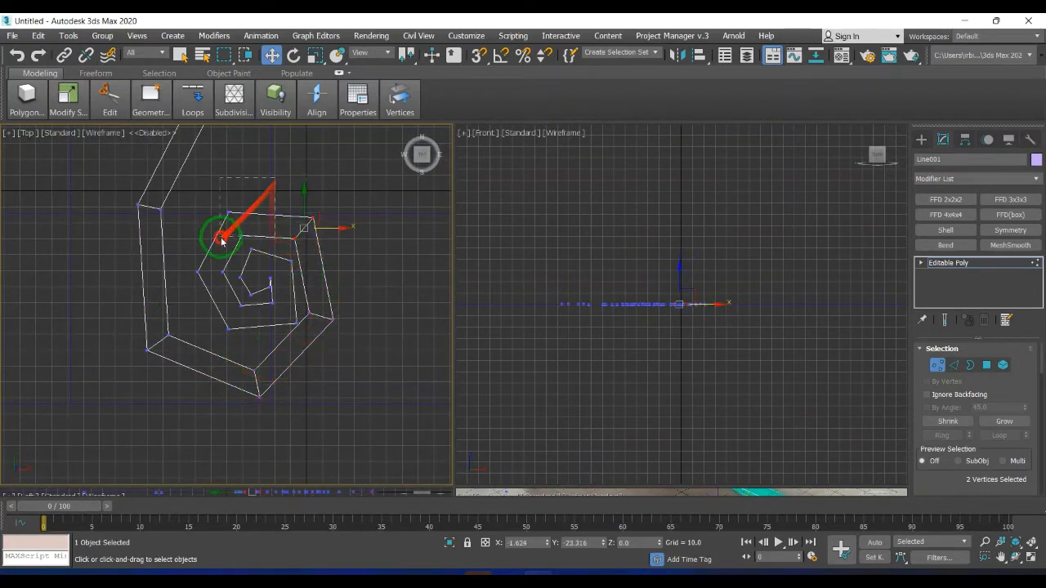
{"action": "left_click_drag", "start_coordinate": [227, 301], "coordinate": [242, 299]}
Connect the lower scroll's end vertex across its centre and cut an edge from the upper inner vertex to the tip
{"action": "scroll", "coordinate": [294, 327], "scroll_direction": "up", "scroll_amount": 3}
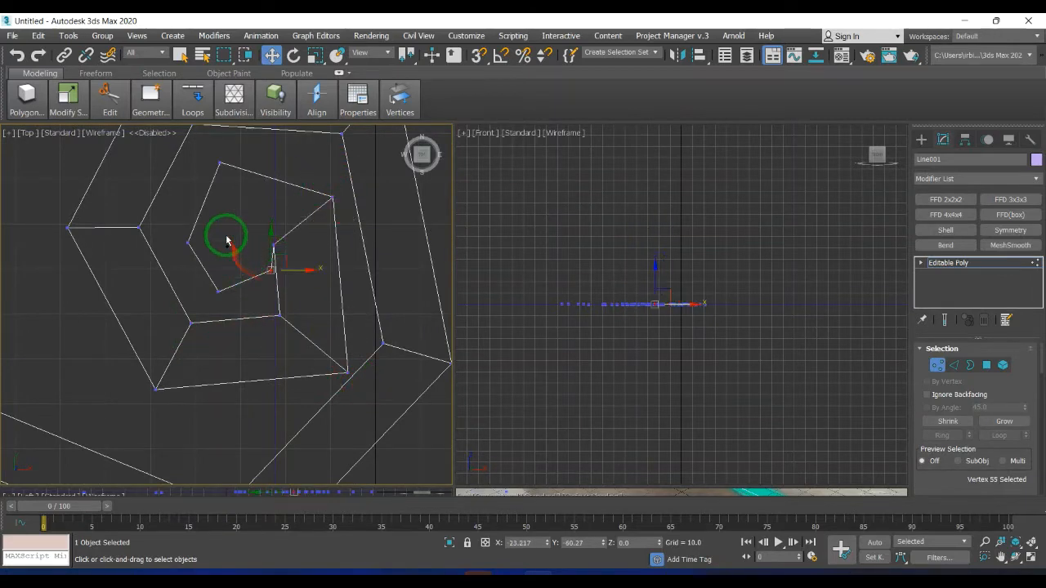
{"action": "left_click_drag", "start_coordinate": [214, 234], "coordinate": [167, 268]}
{"action": "scroll", "coordinate": [263, 286], "scroll_direction": "up", "scroll_amount": 3}
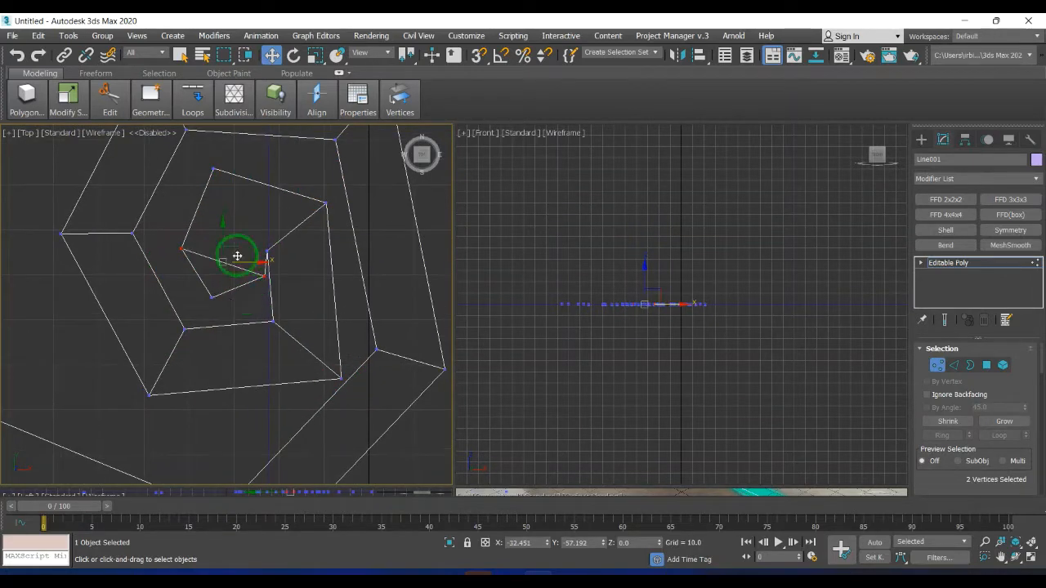
{"action": "right_click", "coordinate": [252, 261]}
{"action": "left_click", "coordinate": [231, 139]}
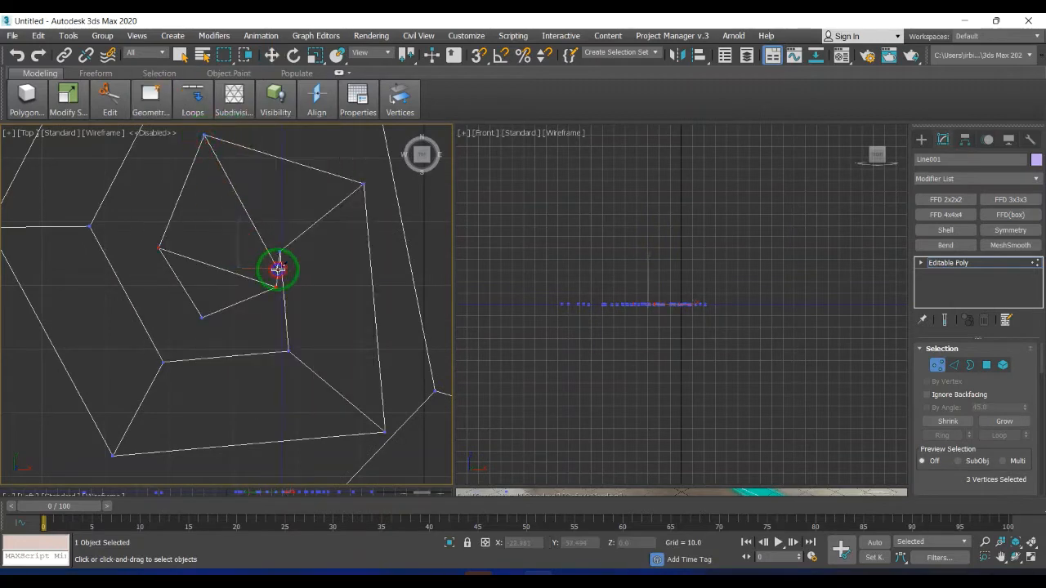
Reposition the vertices at the lower scroll's inner tip and delete the stray vertex below it
{"action": "scroll", "coordinate": [278, 268], "scroll_direction": "up", "scroll_amount": 3}
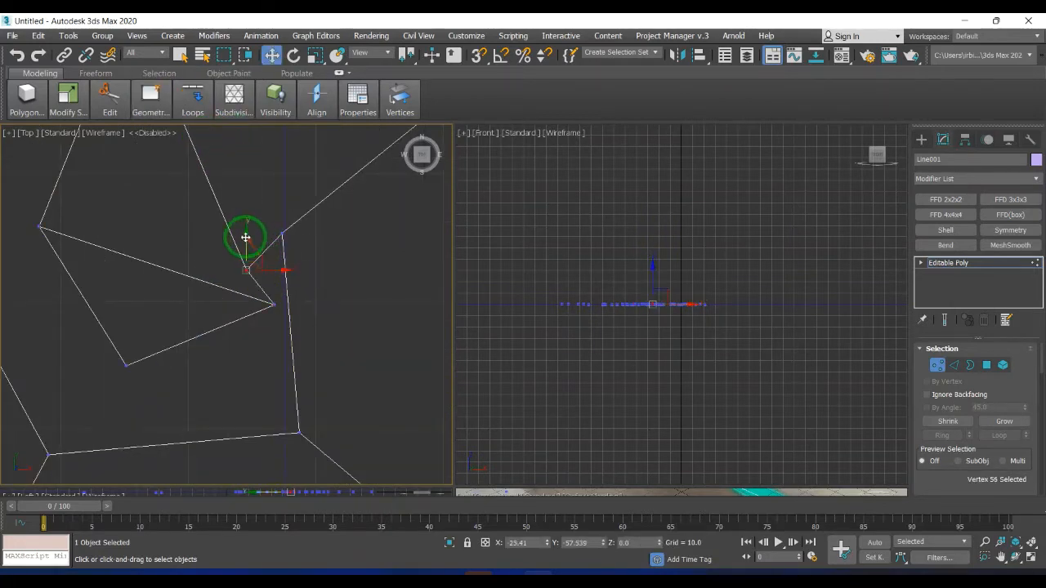
{"action": "left_click_drag", "start_coordinate": [274, 304], "coordinate": [222, 283]}
{"action": "scroll", "coordinate": [229, 360], "scroll_direction": "down", "scroll_amount": 3}
{"action": "left_click_drag", "start_coordinate": [197, 340], "coordinate": [215, 357]}
{"action": "key", "text": "Delete"}
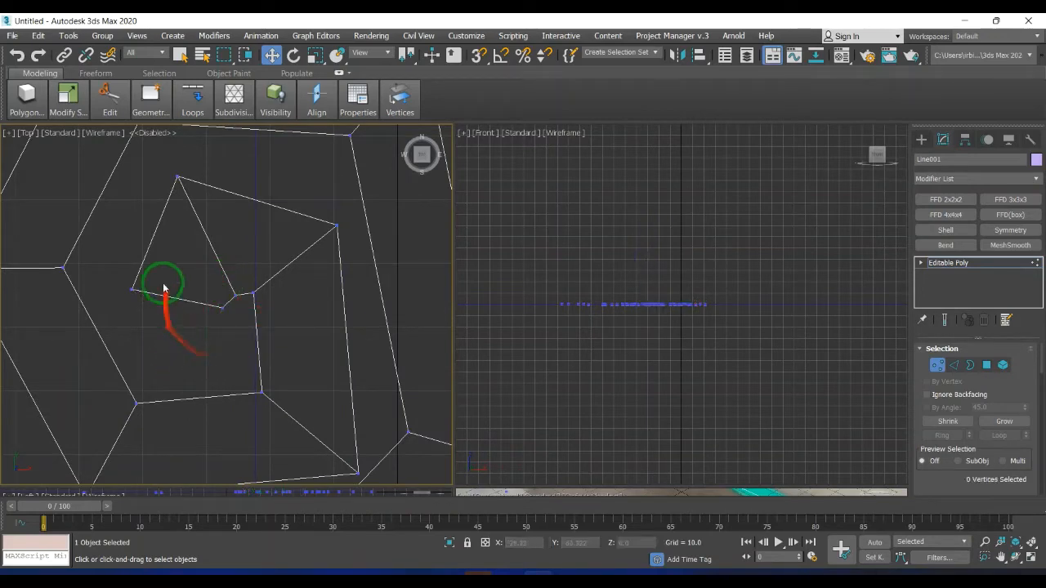
{"action": "left_click", "coordinate": [132, 289]}
{"action": "left_click_drag", "start_coordinate": [131, 278], "coordinate": [132, 322]}
{"action": "left_click", "coordinate": [166, 341]}
Connect the opposite vertex pairs from the top of the stem around the turns of the upper scroll
{"action": "scroll", "coordinate": [189, 257], "scroll_direction": "down", "scroll_amount": 4}
{"action": "scroll", "coordinate": [218, 416], "scroll_direction": "down", "scroll_amount": 3}
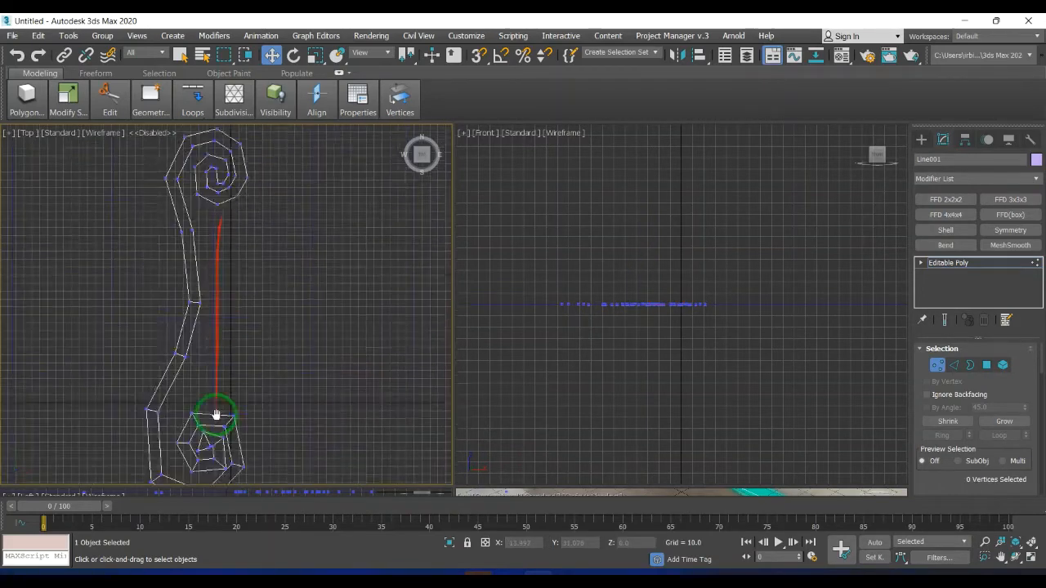
{"action": "scroll", "coordinate": [203, 322], "scroll_direction": "up", "scroll_amount": 2}
{"action": "left_click", "coordinate": [194, 417]}
{"action": "scroll", "coordinate": [195, 418], "scroll_direction": "up", "scroll_amount": 2}
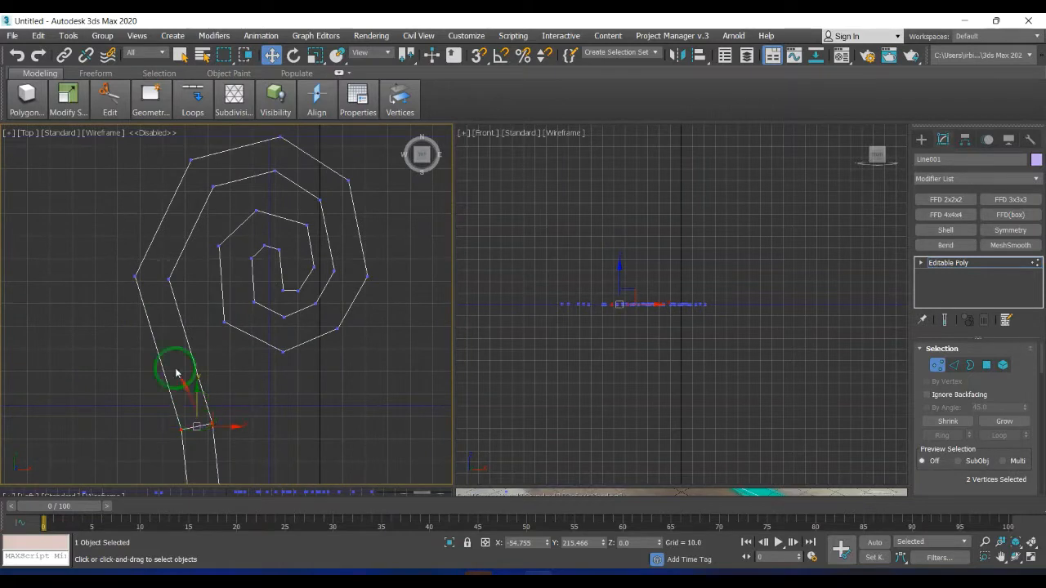
{"action": "left_click_drag", "start_coordinate": [176, 373], "coordinate": [98, 279]}
{"action": "scroll", "coordinate": [239, 344], "scroll_direction": "up", "scroll_amount": 4}
{"action": "key", "text": "ctrl+shift+e"}
{"action": "left_click_drag", "start_coordinate": [194, 187], "coordinate": [359, 246]}
{"action": "key", "text": "ctrl+shift+e"}
{"action": "key", "text": "ctrl+shift+e"}
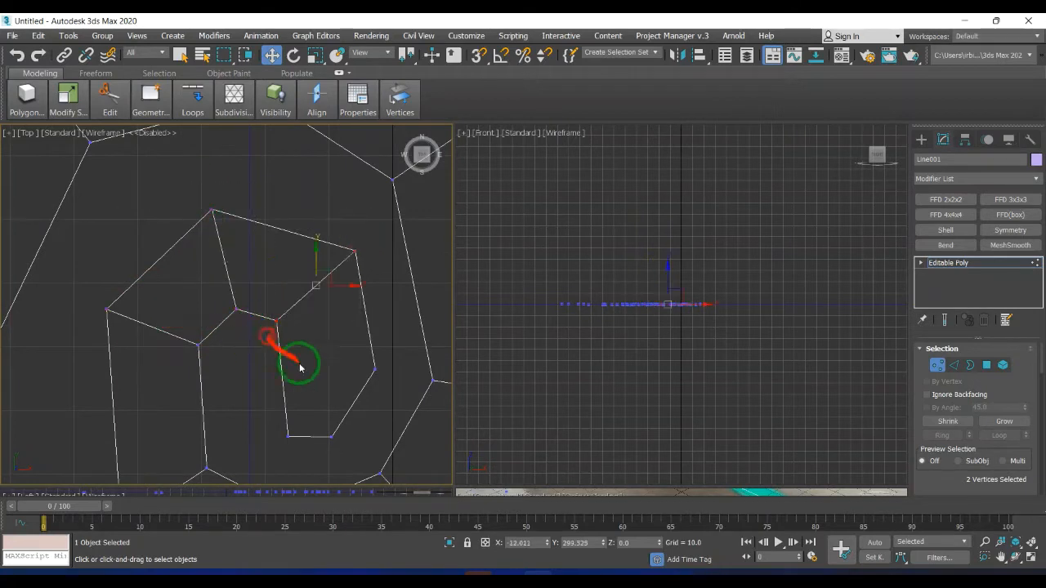
Remove the extra outer vertex near the upper scroll's inner tip and move the tip's end vertices towards the outer turn
{"action": "left_click_drag", "start_coordinate": [384, 356], "coordinate": [358, 378]}
{"action": "middle_click_drag", "start_coordinate": [346, 407], "coordinate": [340, 341]}
{"action": "right_click", "coordinate": [348, 319]}
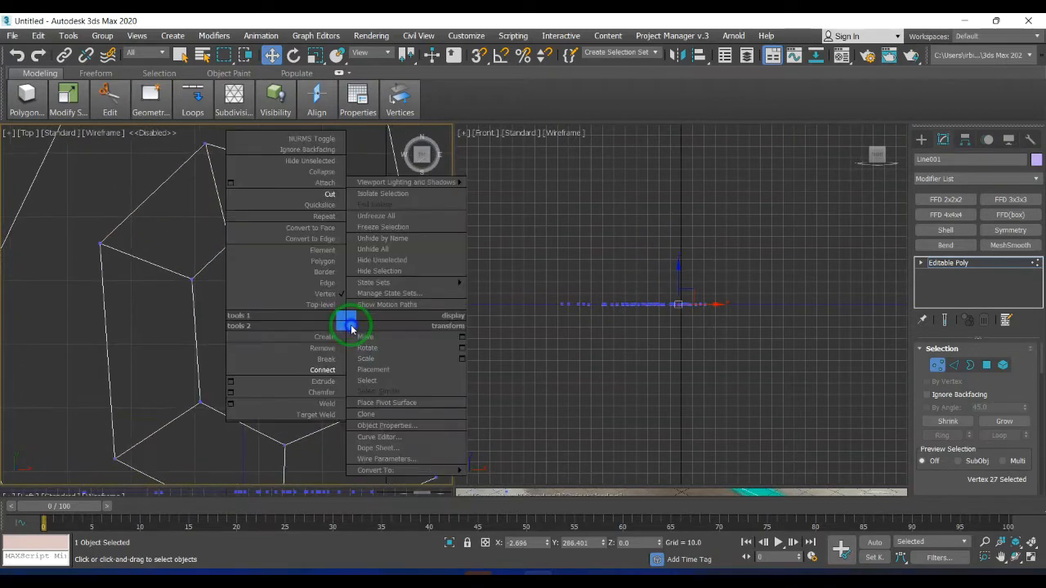
{"action": "left_click", "coordinate": [309, 349]}
{"action": "left_click_drag", "start_coordinate": [347, 341], "coordinate": [267, 390]}
{"action": "left_click_drag", "start_coordinate": [305, 352], "coordinate": [373, 351]}
{"action": "scroll", "coordinate": [336, 307], "scroll_direction": "down", "scroll_amount": 2}
{"action": "middle_click_drag", "start_coordinate": [336, 306], "coordinate": [315, 366]}
Add a cross edge through the last segment of the upper scroll's inner tip with Swift Loop
{"action": "left_click", "coordinate": [953, 365]}
{"action": "scroll", "coordinate": [970, 428], "scroll_direction": "down", "scroll_amount": 7}
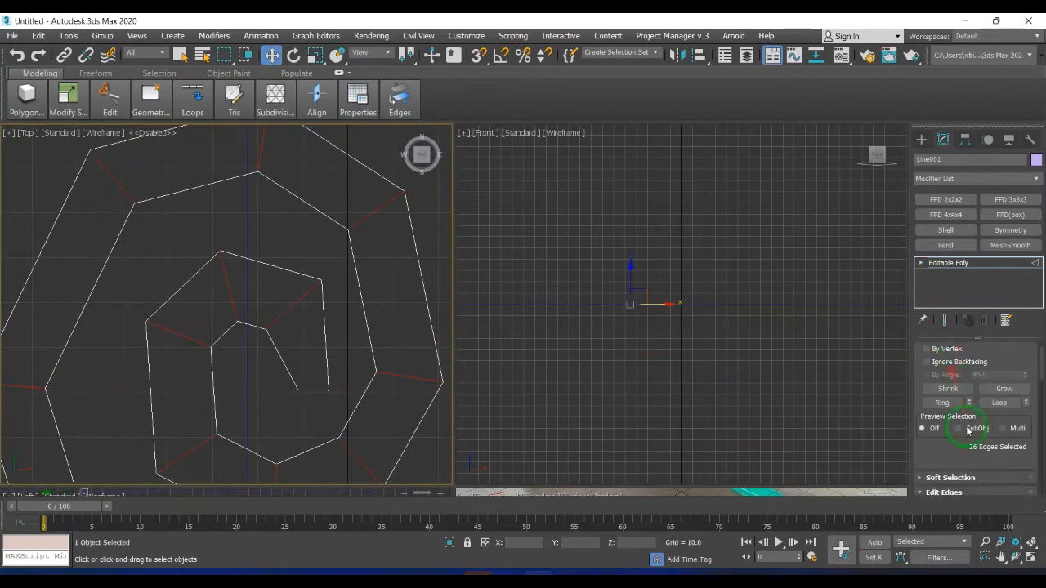
{"action": "scroll", "coordinate": [963, 454], "scroll_direction": "down", "scroll_amount": 2}
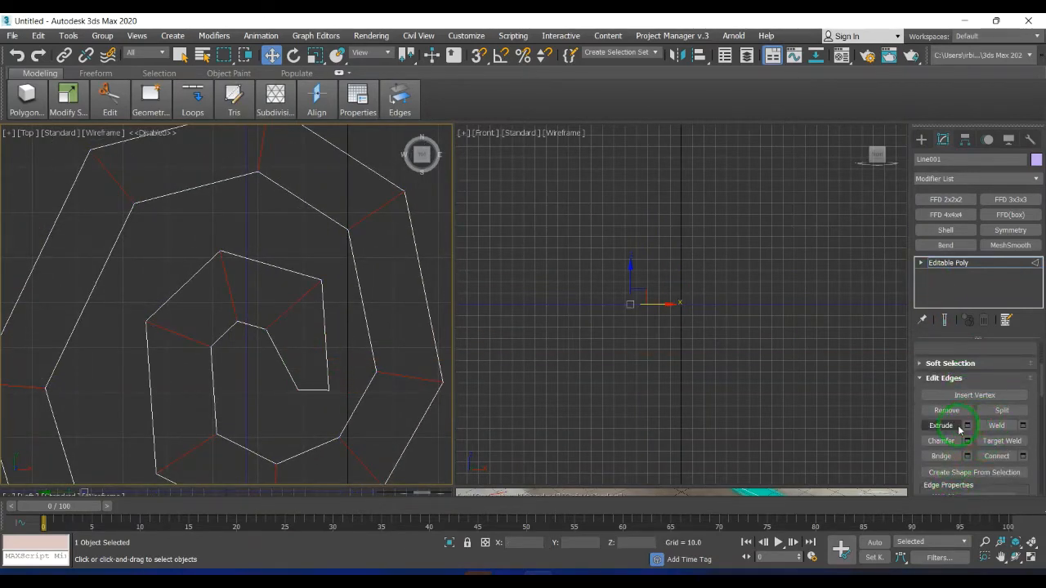
{"action": "left_click", "coordinate": [113, 104]}
{"action": "mouse_move", "coordinate": [114, 108]}
{"action": "left_click", "coordinate": [210, 146]}
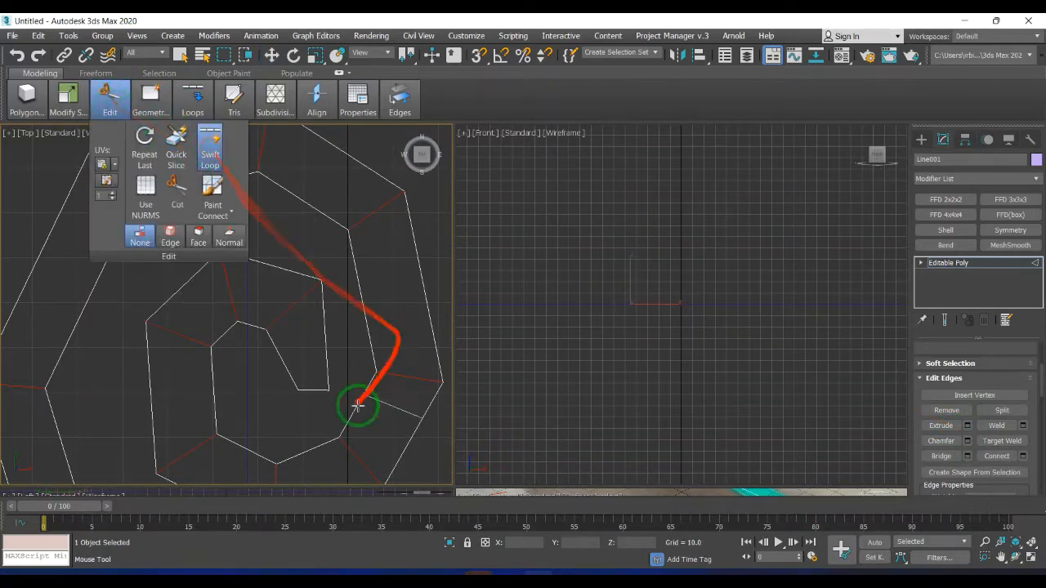
{"action": "left_click", "coordinate": [310, 342]}
{"action": "right_click", "coordinate": [317, 341]}
Move the new cross edge's two vertices outward to round the upper scroll's inner tip
{"action": "left_click", "coordinate": [921, 263]}
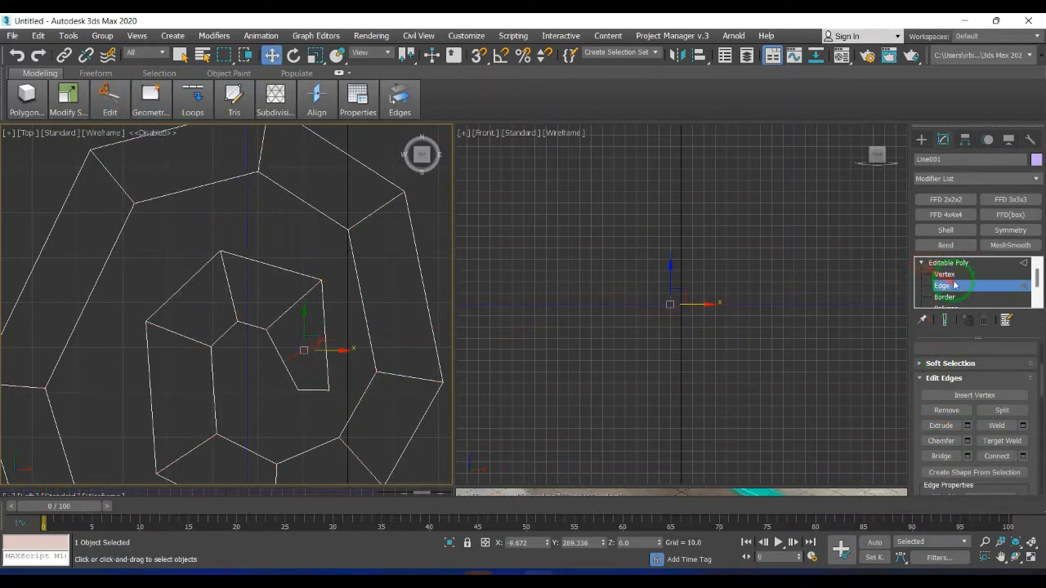
{"action": "left_click", "coordinate": [952, 285]}
{"action": "left_click", "coordinate": [955, 275]}
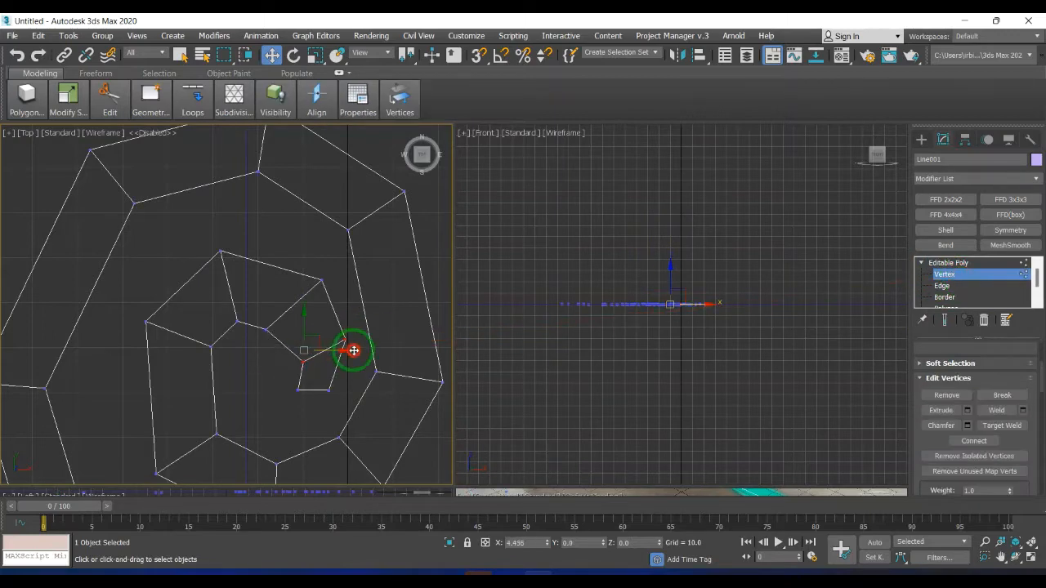
{"action": "scroll", "coordinate": [347, 335], "scroll_direction": "down", "scroll_amount": 3}
{"action": "scroll", "coordinate": [338, 308], "scroll_direction": "up", "scroll_amount": 2}
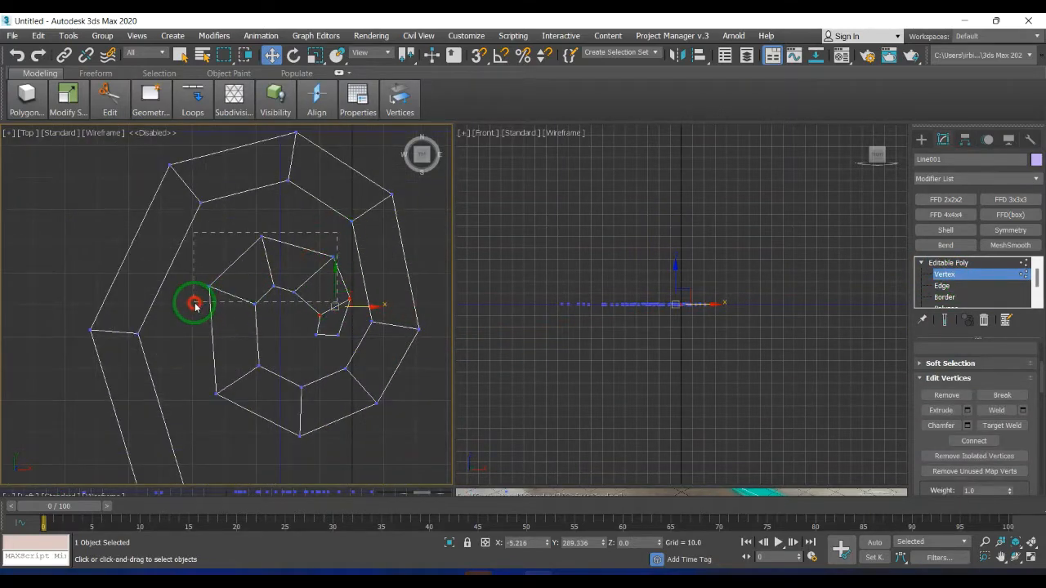
Reposition the vertex pairs along the upper scroll's inner turn to even out its curve
{"action": "left_click_drag", "start_coordinate": [194, 306], "coordinate": [271, 247]}
{"action": "scroll", "coordinate": [273, 267], "scroll_direction": "down", "scroll_amount": 4}
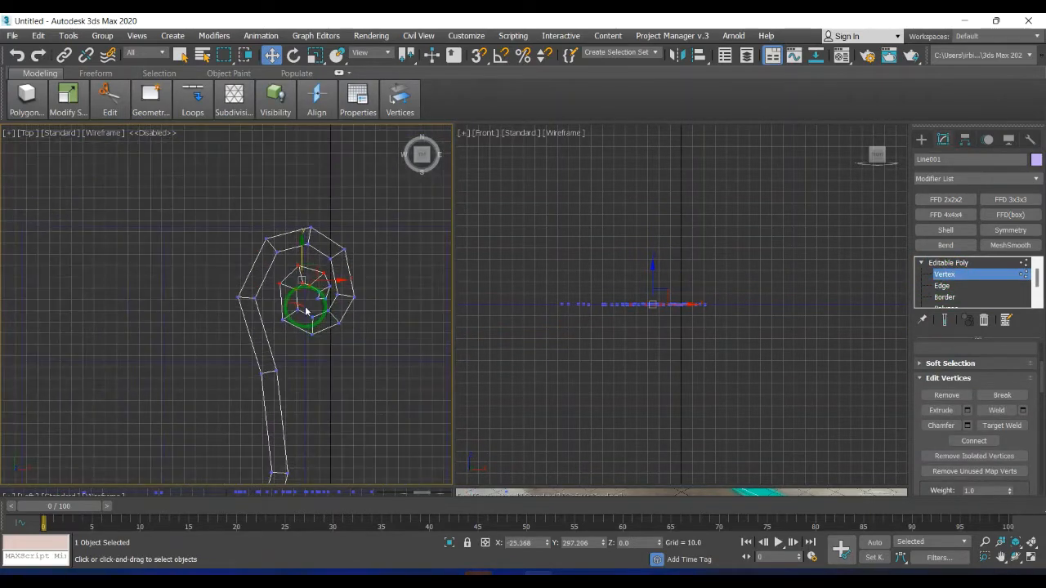
{"action": "scroll", "coordinate": [307, 311], "scroll_direction": "up", "scroll_amount": 3}
{"action": "mouse_move", "coordinate": [307, 310]}
{"action": "left_mouse_down"}
{"action": "mouse_move", "coordinate": [234, 353]}
{"action": "mouse_move", "coordinate": [291, 322]}
{"action": "left_mouse_up"}
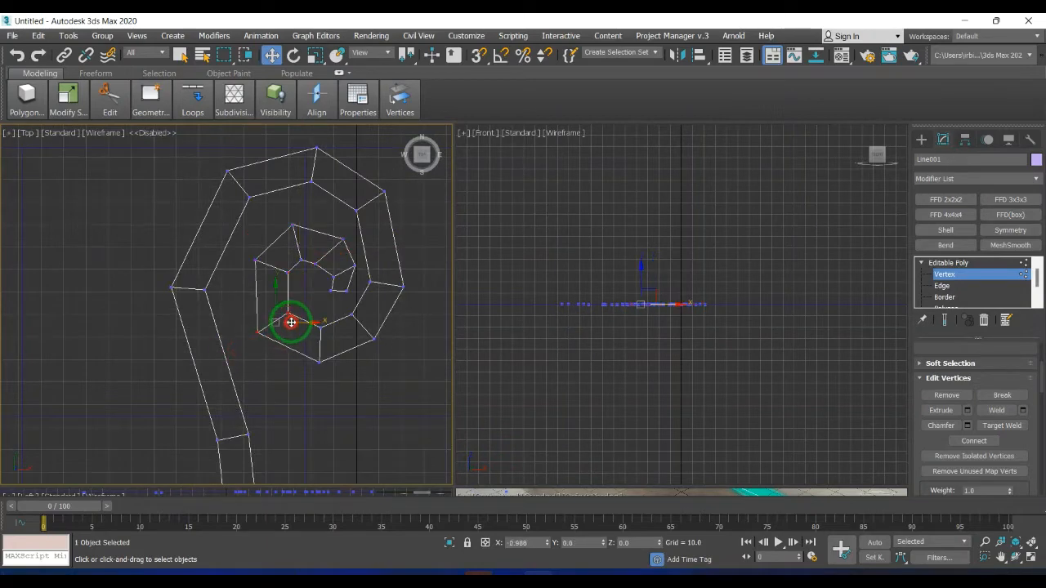
Set the Top view shading to Facets and adjust the upper scroll's vertices to follow the reference photo
{"action": "left_click", "coordinate": [106, 133]}
{"action": "left_click", "coordinate": [140, 159]}
{"action": "scroll", "coordinate": [274, 288], "scroll_direction": "down", "scroll_amount": 4}
{"action": "scroll", "coordinate": [274, 288], "scroll_direction": "up", "scroll_amount": 5}
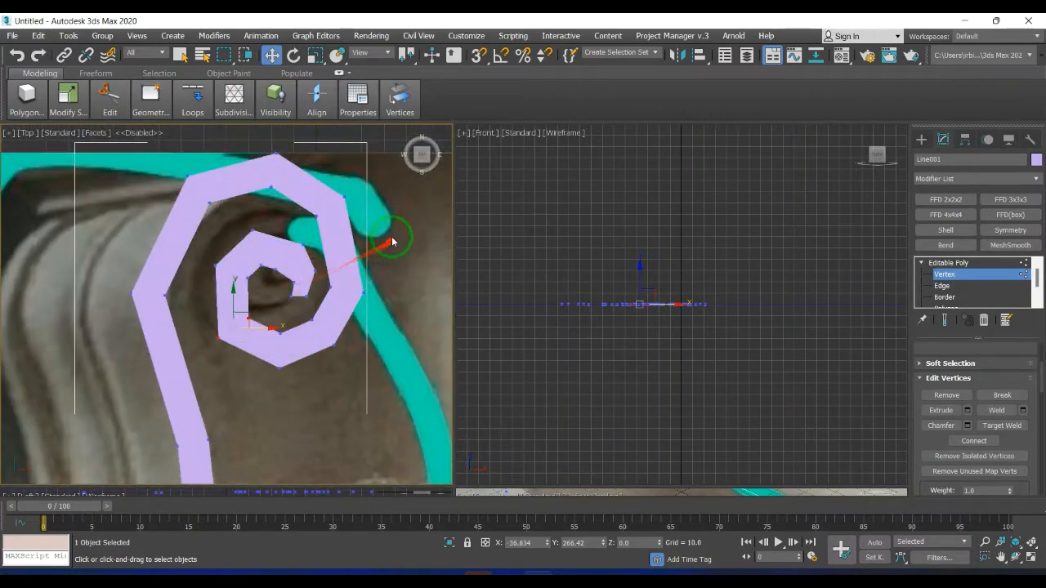
{"action": "left_click_drag", "start_coordinate": [203, 223], "coordinate": [252, 246]}
{"action": "scroll", "coordinate": [282, 237], "scroll_direction": "down", "scroll_amount": 4}
{"action": "scroll", "coordinate": [265, 244], "scroll_direction": "up", "scroll_amount": 5}
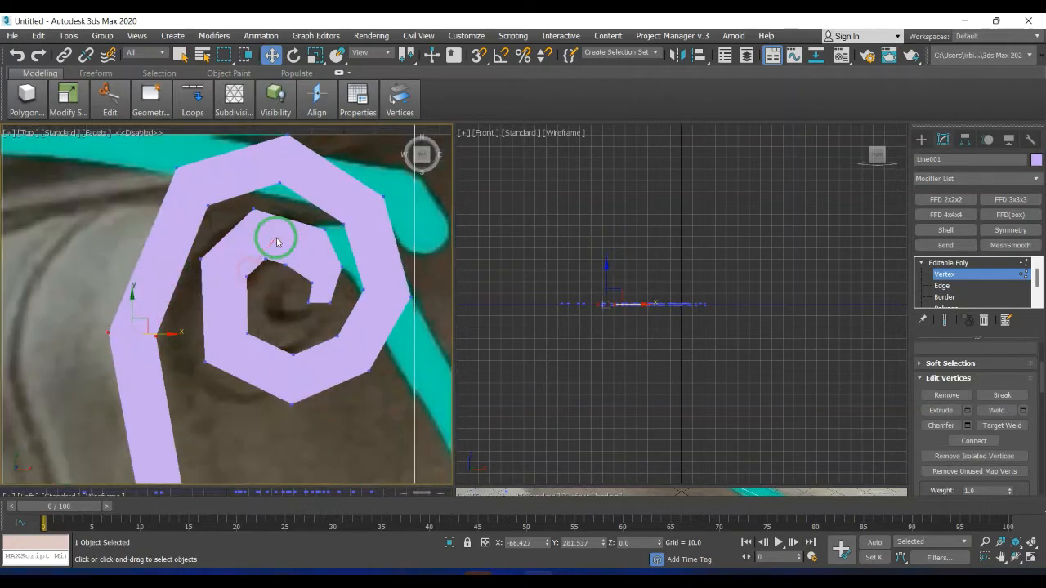
{"action": "left_click_drag", "start_coordinate": [196, 294], "coordinate": [261, 251]}
{"action": "left_click_drag", "start_coordinate": [248, 215], "coordinate": [248, 220]}
{"action": "scroll", "coordinate": [327, 265], "scroll_direction": "up", "scroll_amount": 3}
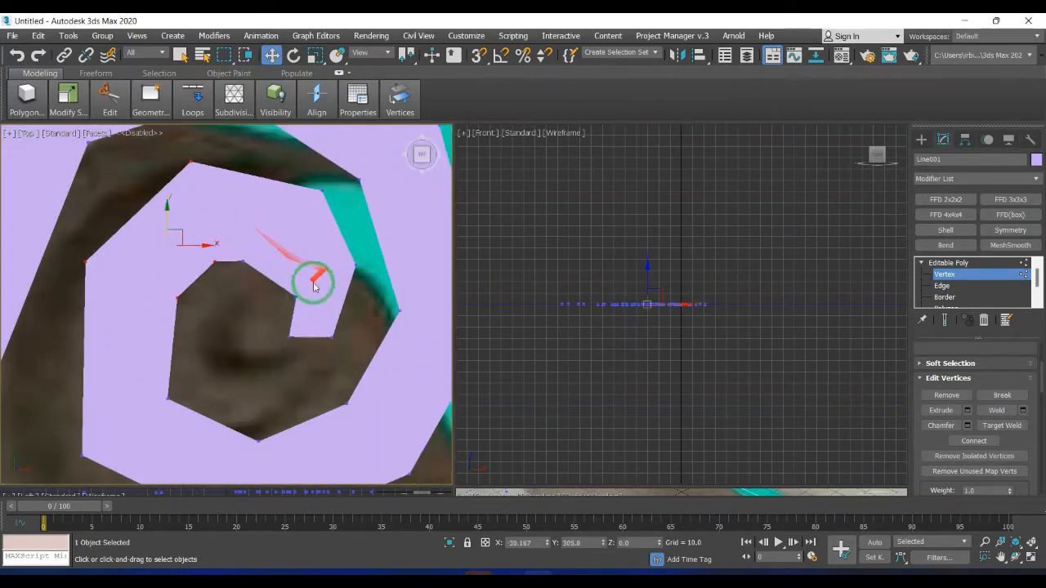
Spread the vertices at the upper scroll's inner tip to widen it and select its end edge
{"action": "left_click", "coordinate": [296, 297]}
{"action": "left_click_drag", "start_coordinate": [306, 297], "coordinate": [292, 297]}
{"action": "left_click_drag", "start_coordinate": [340, 326], "coordinate": [627, 342]}
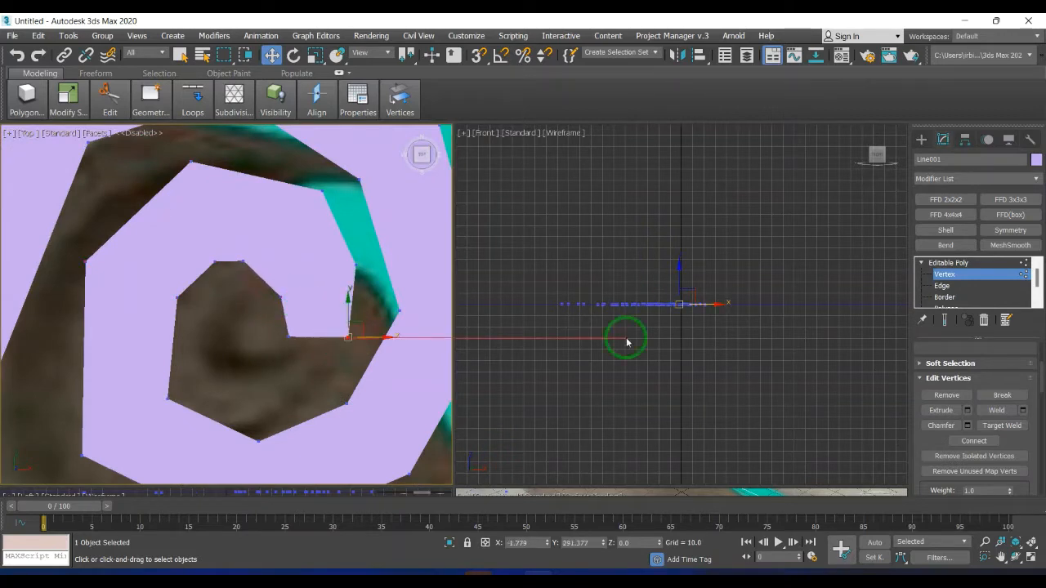
{"action": "left_click", "coordinate": [944, 288]}
{"action": "left_click", "coordinate": [326, 335]}
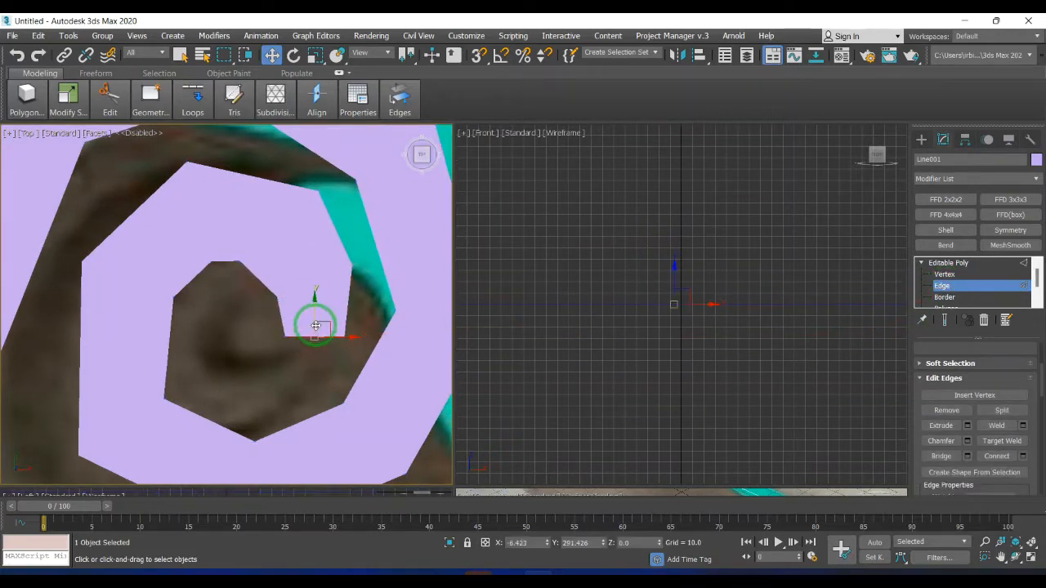
{"action": "left_click", "coordinate": [116, 116]}
{"action": "left_click", "coordinate": [177, 137]}
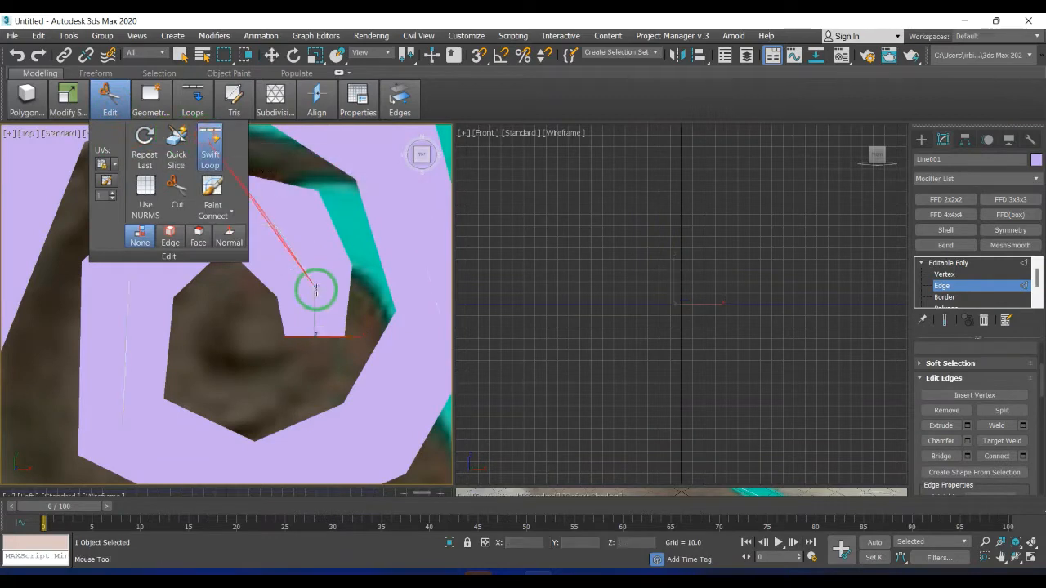
{"action": "left_click", "coordinate": [334, 315]}
Extend the upper scroll's end edge by one segment and rotate the tip's cross edges to follow the curl
{"action": "left_click", "coordinate": [316, 337]}
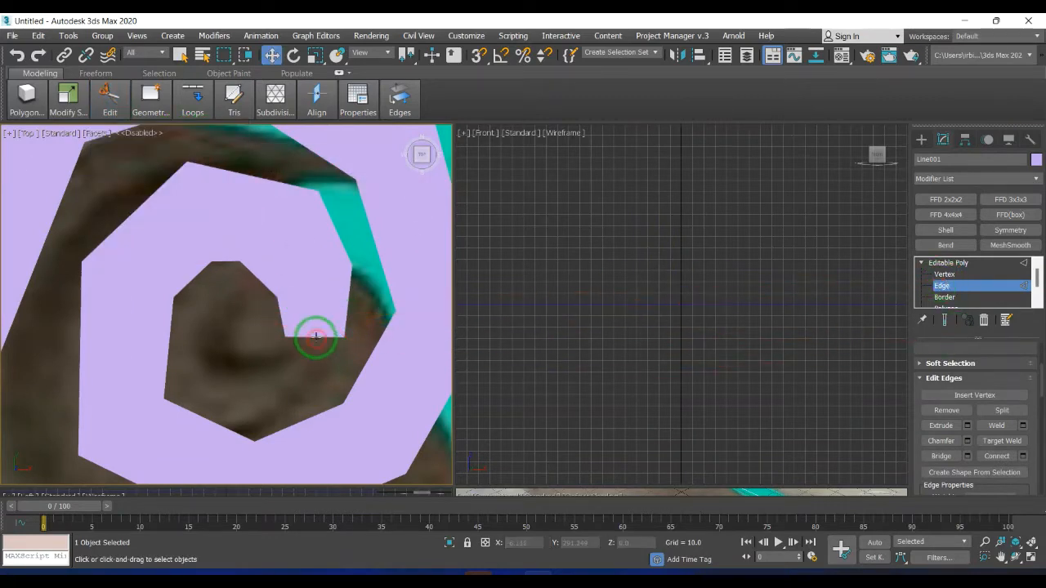
{"action": "middle_click_drag", "start_coordinate": [308, 326], "coordinate": [320, 248]}
{"action": "left_click_drag", "start_coordinate": [326, 239], "coordinate": [335, 338]}
{"action": "key", "text": "e"}
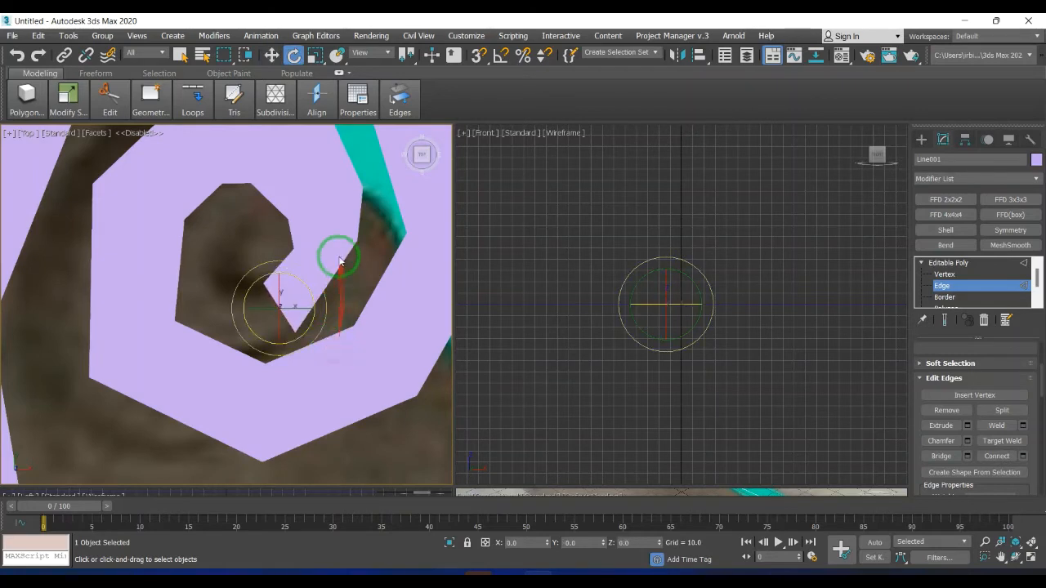
{"action": "left_click", "coordinate": [332, 243]}
{"action": "left_click_drag", "start_coordinate": [374, 247], "coordinate": [335, 238]}
{"action": "key", "text": "w"}
{"action": "key", "text": "e"}
Reposition the vertices beside the upper scroll's inner tip to even out the band's width around the curl
{"action": "left_click", "coordinate": [946, 275]}
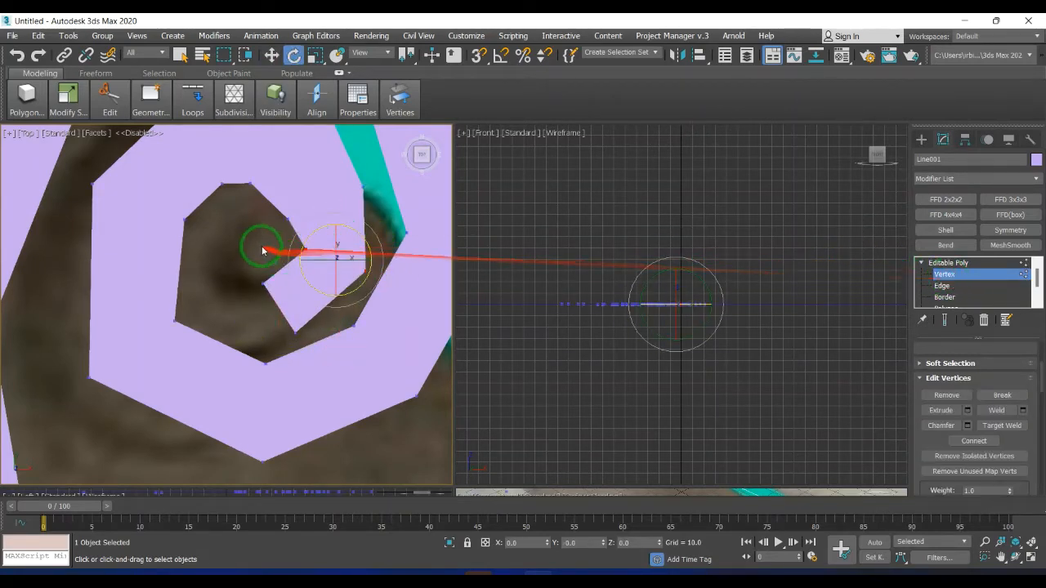
{"action": "left_click", "coordinate": [307, 250]}
{"action": "key", "text": "w"}
{"action": "scroll", "coordinate": [337, 278], "scroll_direction": "down", "scroll_amount": 2}
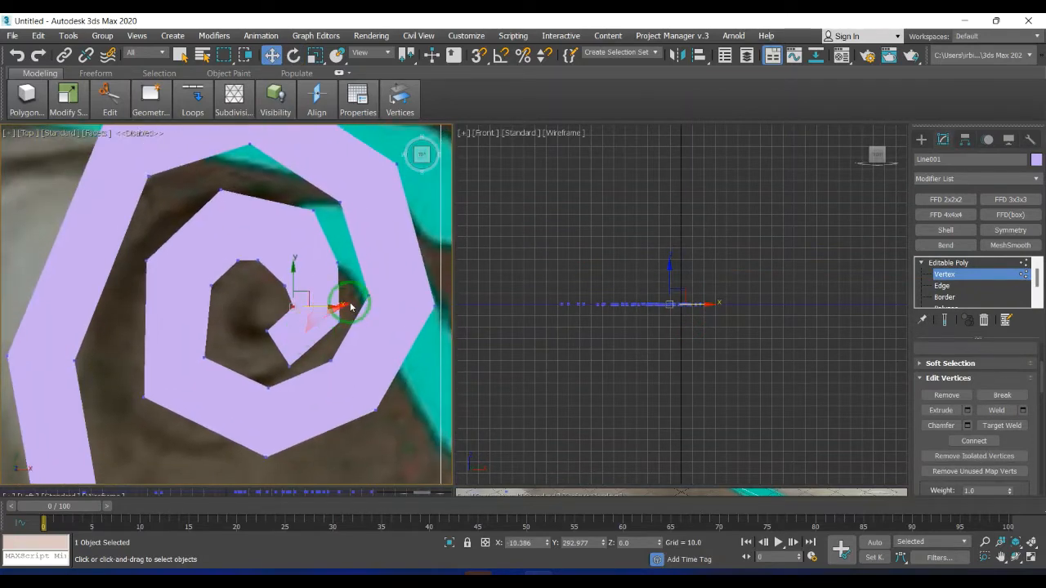
{"action": "left_click", "coordinate": [292, 307]}
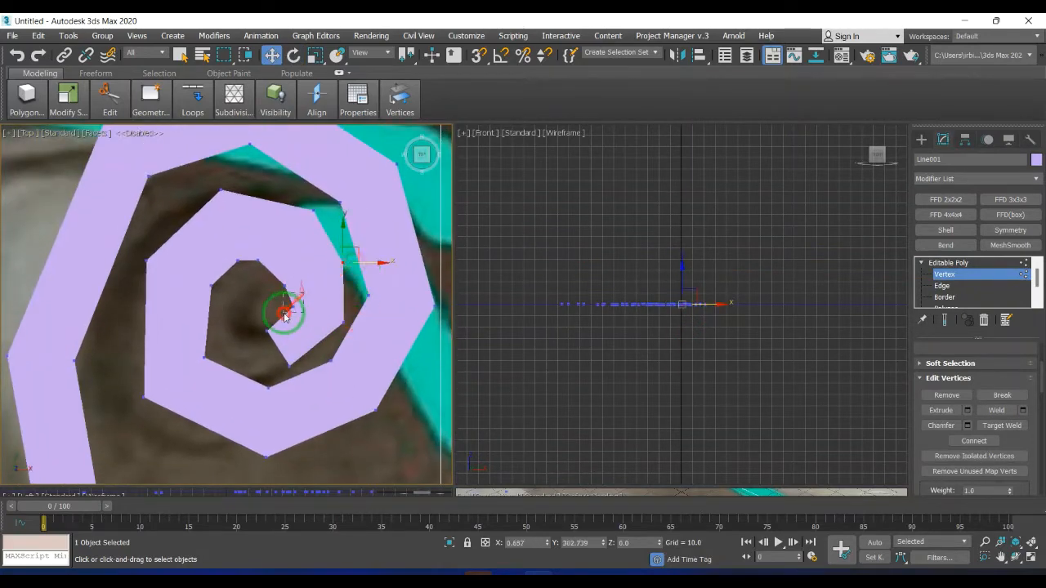
{"action": "scroll", "coordinate": [327, 286], "scroll_direction": "up", "scroll_amount": 3}
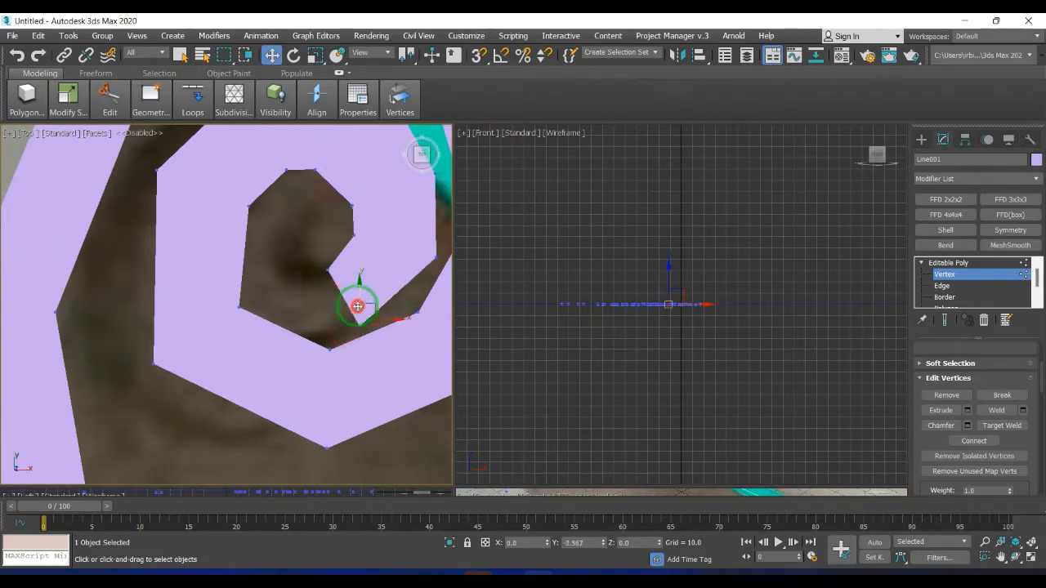
Rotate the upper scroll's end edge to follow the curl and extend it by one more segment toward the centre
{"action": "left_click", "coordinate": [942, 285]}
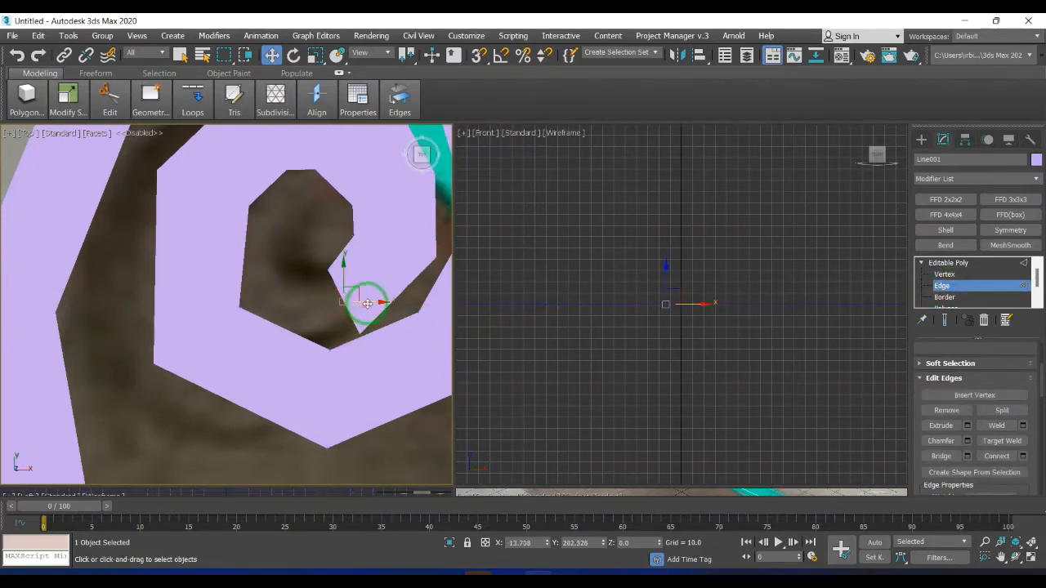
{"action": "key", "text": "e"}
{"action": "left_click_drag", "start_coordinate": [379, 269], "coordinate": [388, 275]}
{"action": "key", "text": "w"}
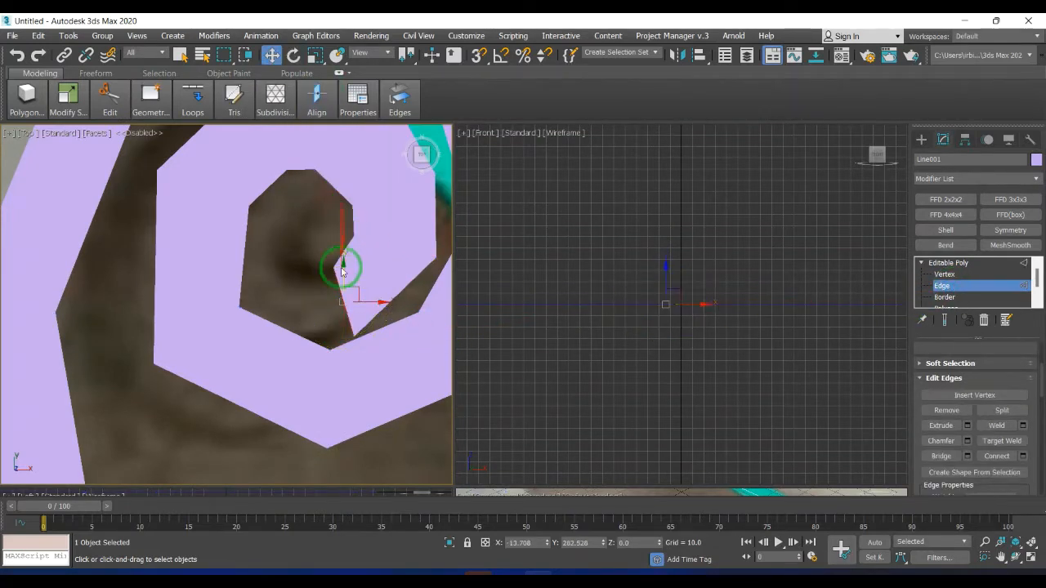
{"action": "middle_click_drag", "start_coordinate": [375, 308], "coordinate": [357, 257]}
{"action": "left_click_drag", "start_coordinate": [357, 258], "coordinate": [343, 205], "text": "shift"}
{"action": "left_click_drag", "start_coordinate": [383, 233], "coordinate": [389, 233]}
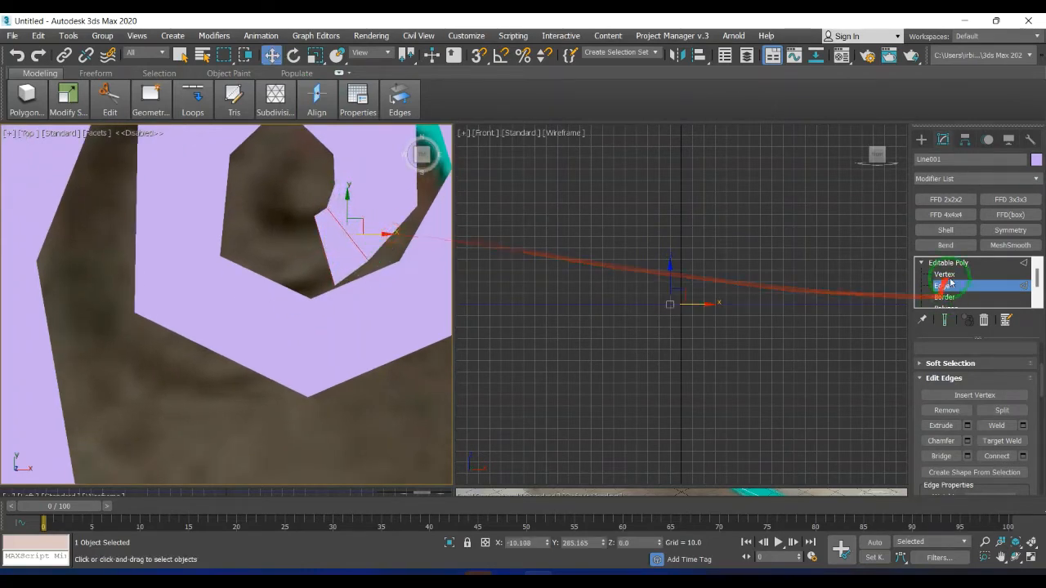
Move the vertices of the upper scroll's new end segment to shape the tip into a tighter curl
{"action": "left_click", "coordinate": [945, 275]}
{"action": "left_click", "coordinate": [335, 283]}
{"action": "left_click_drag", "start_coordinate": [345, 285], "coordinate": [279, 284]}
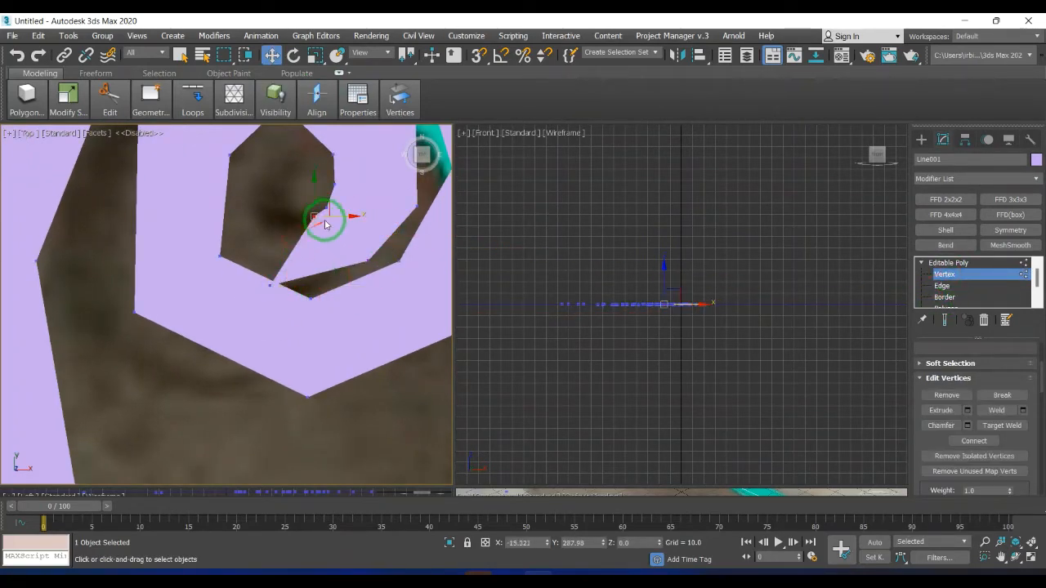
{"action": "left_click_drag", "start_coordinate": [325, 220], "coordinate": [295, 220]}
{"action": "left_click", "coordinate": [269, 285]}
{"action": "left_click_drag", "start_coordinate": [271, 259], "coordinate": [270, 242]}
{"action": "left_click", "coordinate": [369, 258]}
{"action": "left_click_drag", "start_coordinate": [366, 237], "coordinate": [378, 275]}
{"action": "left_click_drag", "start_coordinate": [350, 236], "coordinate": [350, 242]}
Give the scroll thickness with a Shell modifier, using an Outer Amount of 10
{"action": "scroll", "coordinate": [314, 265], "scroll_direction": "down", "scroll_amount": 7}
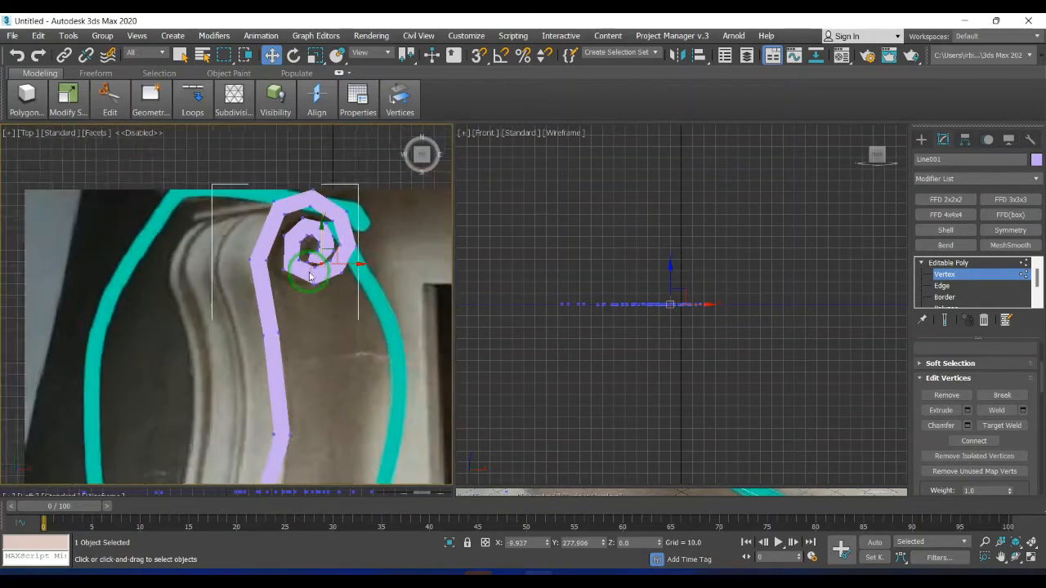
{"action": "scroll", "coordinate": [309, 276], "scroll_direction": "down", "scroll_amount": 2}
{"action": "middle_click_drag", "start_coordinate": [301, 323], "coordinate": [267, 221]}
{"action": "scroll", "coordinate": [268, 216], "scroll_direction": "down", "scroll_amount": 3}
{"action": "scroll", "coordinate": [275, 360], "scroll_direction": "up", "scroll_amount": 7}
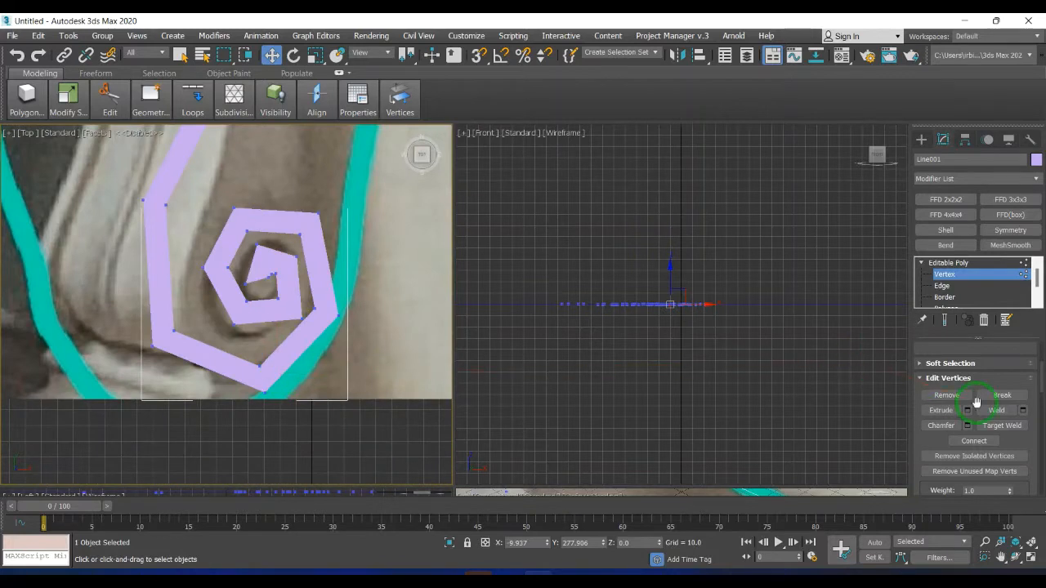
{"action": "left_click", "coordinate": [947, 235]}
{"action": "scroll", "coordinate": [703, 303], "scroll_direction": "up", "scroll_amount": 7}
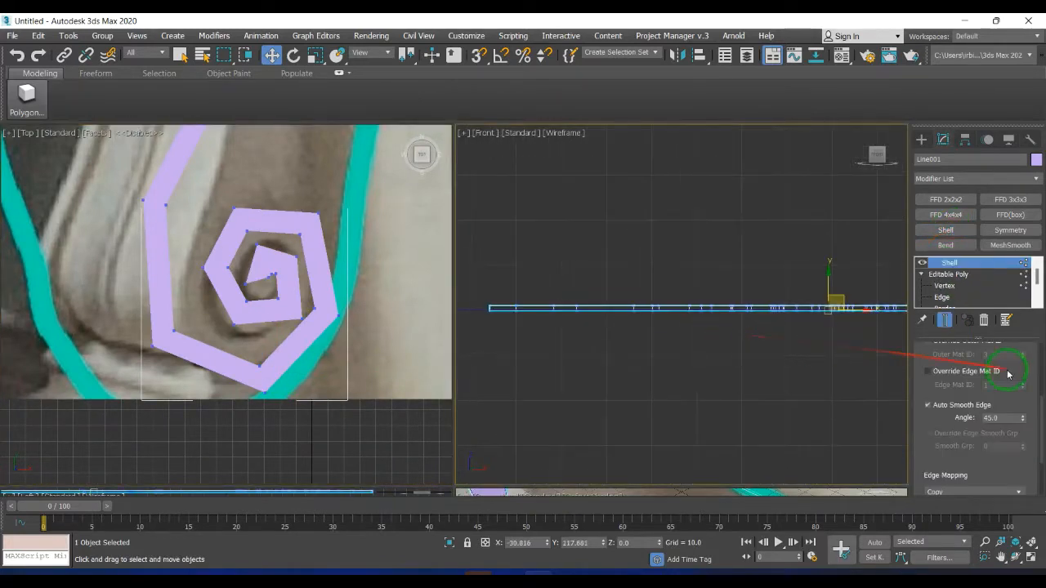
{"action": "scroll", "coordinate": [999, 392], "scroll_direction": "up", "scroll_amount": 3}
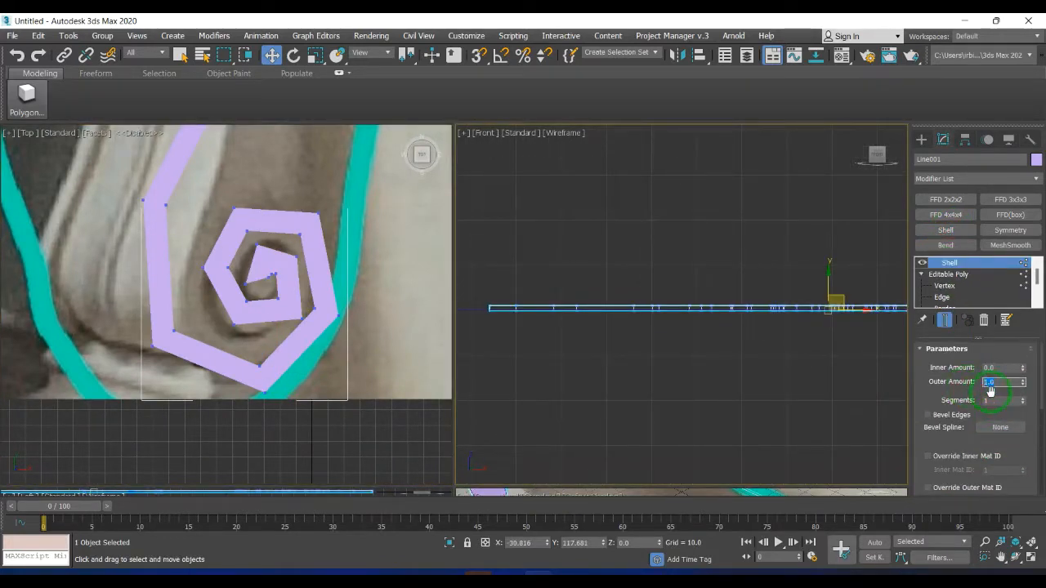
{"action": "left_click", "coordinate": [998, 371]}
{"action": "scroll", "coordinate": [738, 333], "scroll_direction": "down", "scroll_amount": 3}
{"action": "middle_click_drag", "start_coordinate": [738, 336], "coordinate": [644, 348]}
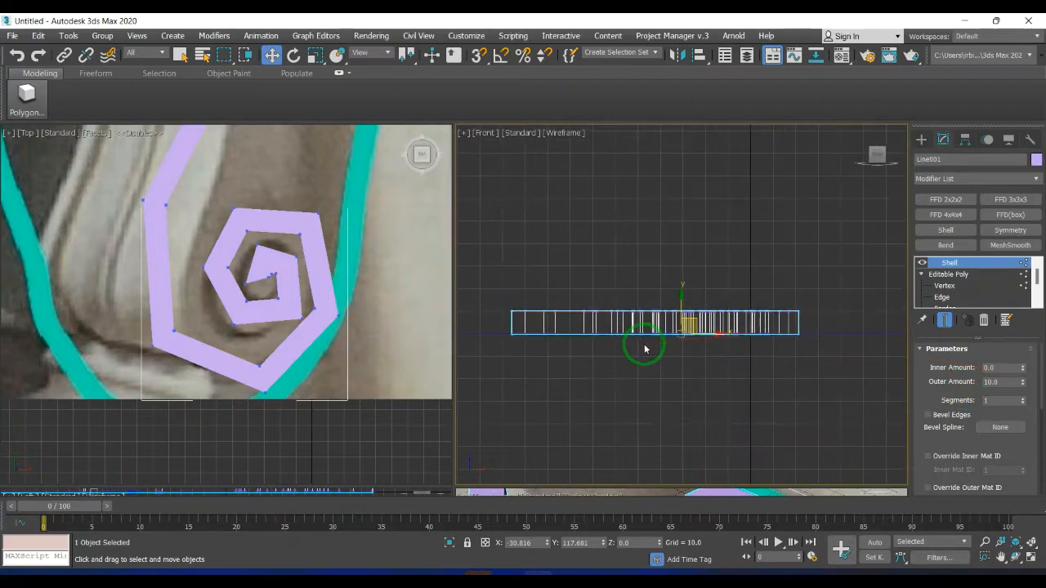
{"action": "scroll", "coordinate": [653, 346], "scroll_direction": "down", "scroll_amount": 2}
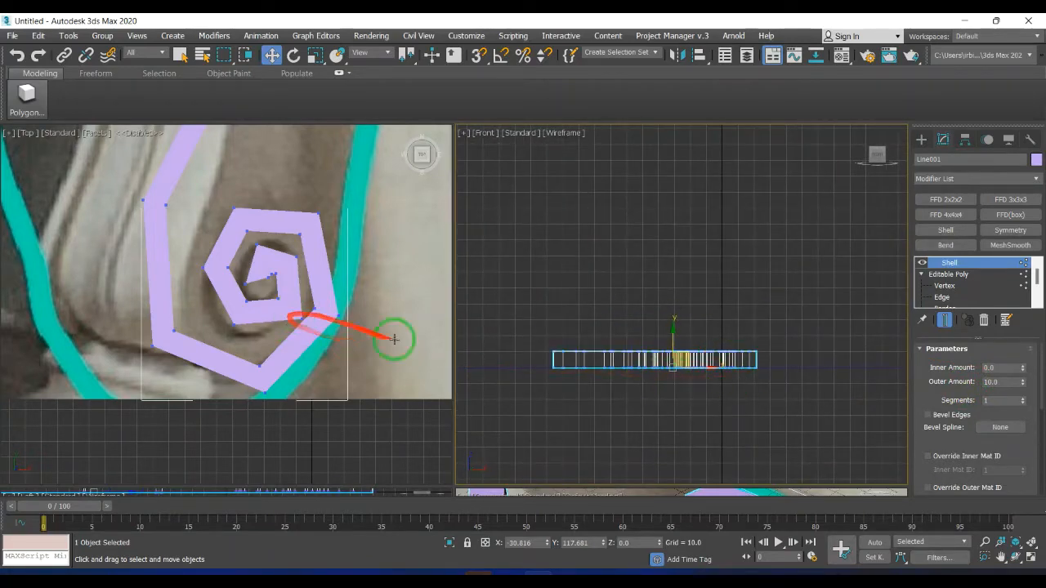
{"action": "scroll", "coordinate": [681, 367], "scroll_direction": "down", "scroll_amount": 4}
{"action": "scroll", "coordinate": [673, 343], "scroll_direction": "up", "scroll_amount": 7}
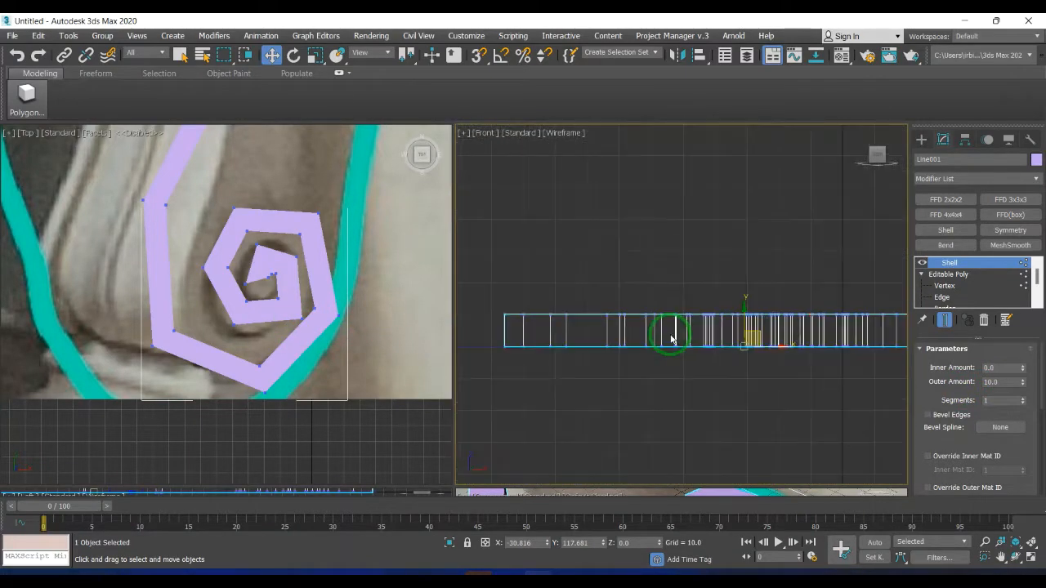
Convert the shelled scroll to an editable poly and display it shaded in an orbited Front view
{"action": "right_click", "coordinate": [671, 339]}
{"action": "left_click", "coordinate": [842, 490]}
{"action": "scroll", "coordinate": [614, 343], "scroll_direction": "down", "scroll_amount": 4}
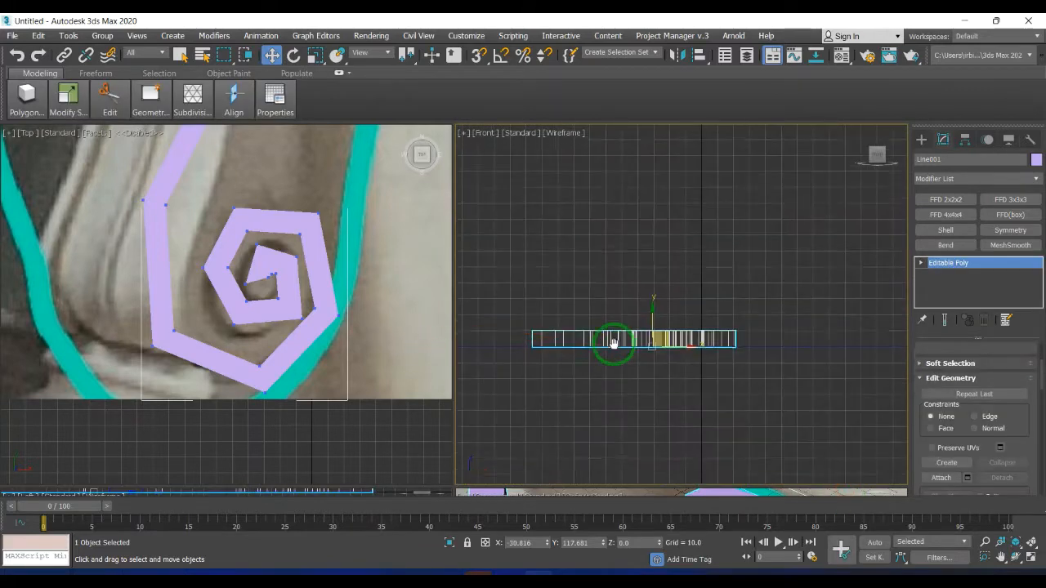
{"action": "mouse_move", "coordinate": [614, 343]}
{"action": "middle_mouse_down", "text": "alt"}
{"action": "mouse_move", "coordinate": [715, 415]}
{"action": "mouse_move", "coordinate": [698, 409]}
{"action": "middle_mouse_up", "text": "alt"}
{"action": "scroll", "coordinate": [714, 415], "scroll_direction": "up", "scroll_amount": 2}
{"action": "key", "text": "F3"}
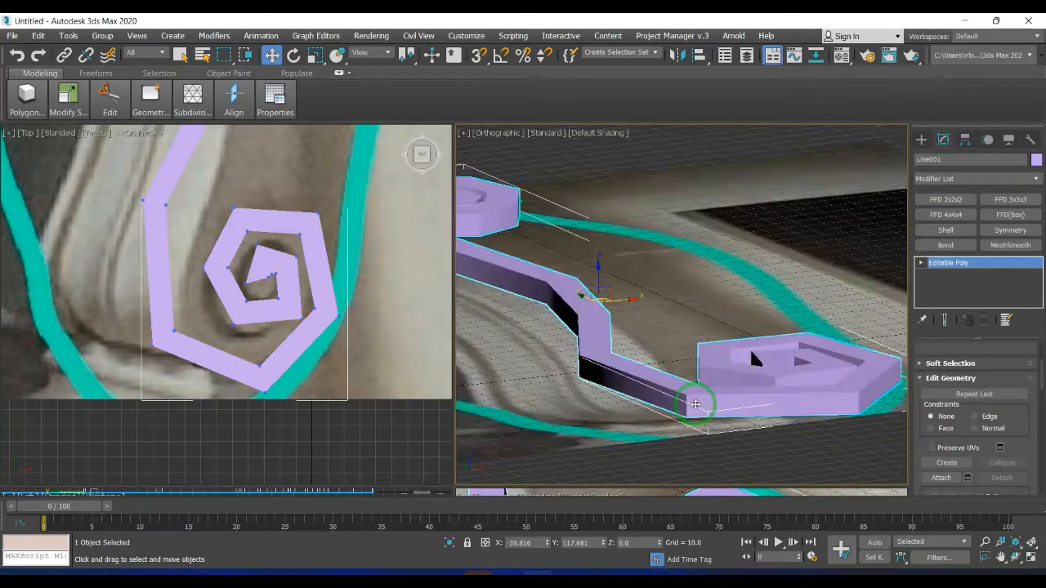
{"action": "scroll", "coordinate": [697, 404], "scroll_direction": "up", "scroll_amount": 2}
{"action": "mouse_move", "coordinate": [116, 102]}
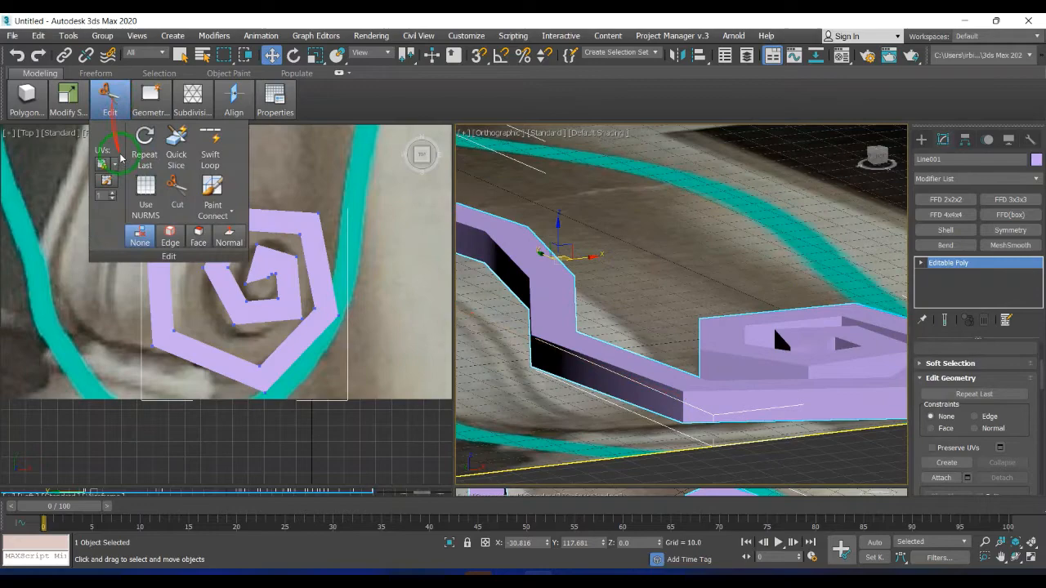
{"action": "left_click", "coordinate": [211, 150]}
{"action": "middle_click_drag", "start_coordinate": [685, 400], "coordinate": [696, 381], "text": "alt"}
{"action": "left_click_drag", "start_coordinate": [695, 381], "coordinate": [692, 374], "text": "alt"}
{"action": "scroll", "coordinate": [691, 372], "scroll_direction": "down", "scroll_amount": 2}
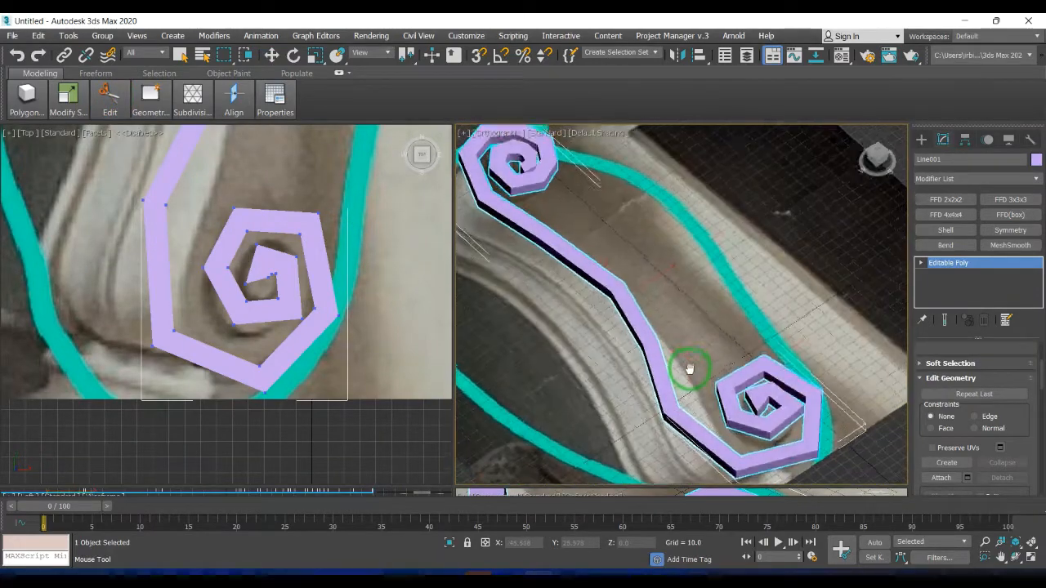
{"action": "middle_click_drag", "start_coordinate": [689, 368], "coordinate": [678, 380], "text": "alt"}
{"action": "left_click", "coordinate": [878, 153]}
{"action": "middle_click_drag", "start_coordinate": [719, 212], "coordinate": [696, 351]}
{"action": "right_click", "coordinate": [714, 315]}
Select the edge loop along the scroll's inner side and examine its course between the upper and lower scrolls
{"action": "scroll", "coordinate": [711, 194], "scroll_direction": "up", "scroll_amount": 3}
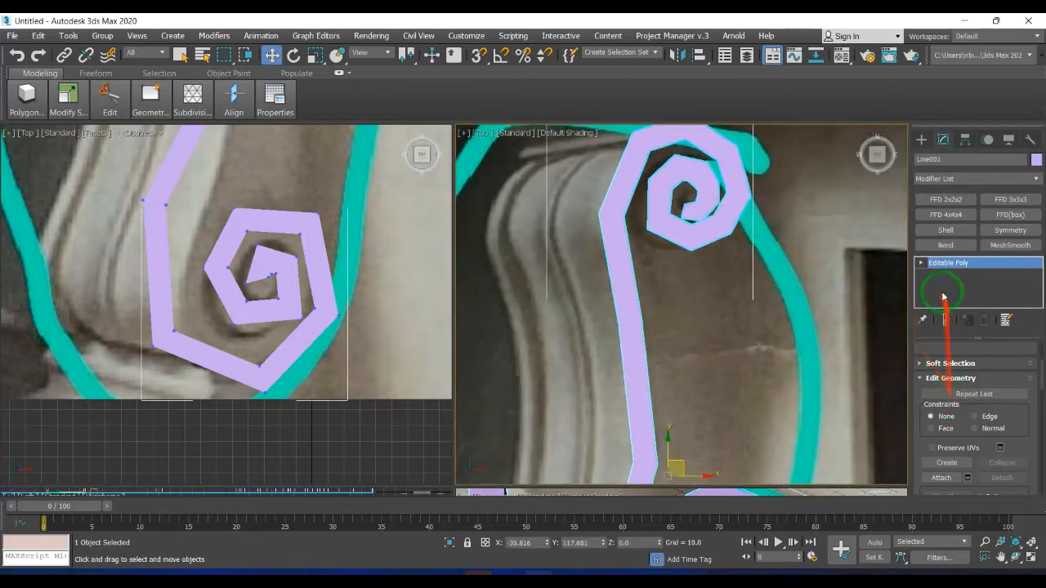
{"action": "left_click", "coordinate": [952, 286]}
{"action": "scroll", "coordinate": [663, 208], "scroll_direction": "up", "scroll_amount": 4}
{"action": "scroll", "coordinate": [661, 214], "scroll_direction": "down", "scroll_amount": 9}
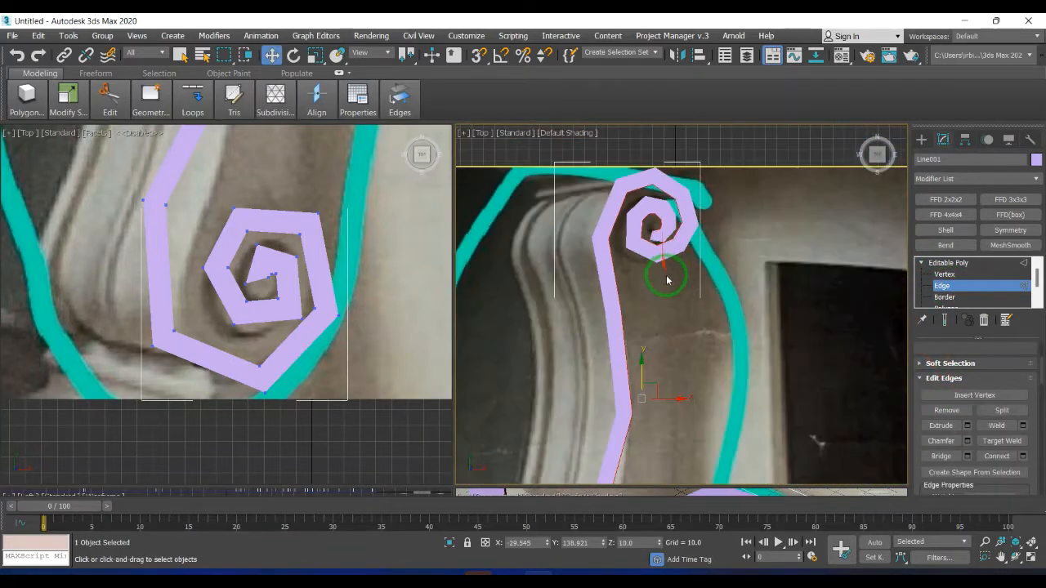
{"action": "scroll", "coordinate": [659, 377], "scroll_direction": "up", "scroll_amount": 5}
{"action": "scroll", "coordinate": [659, 376], "scroll_direction": "down", "scroll_amount": 5}
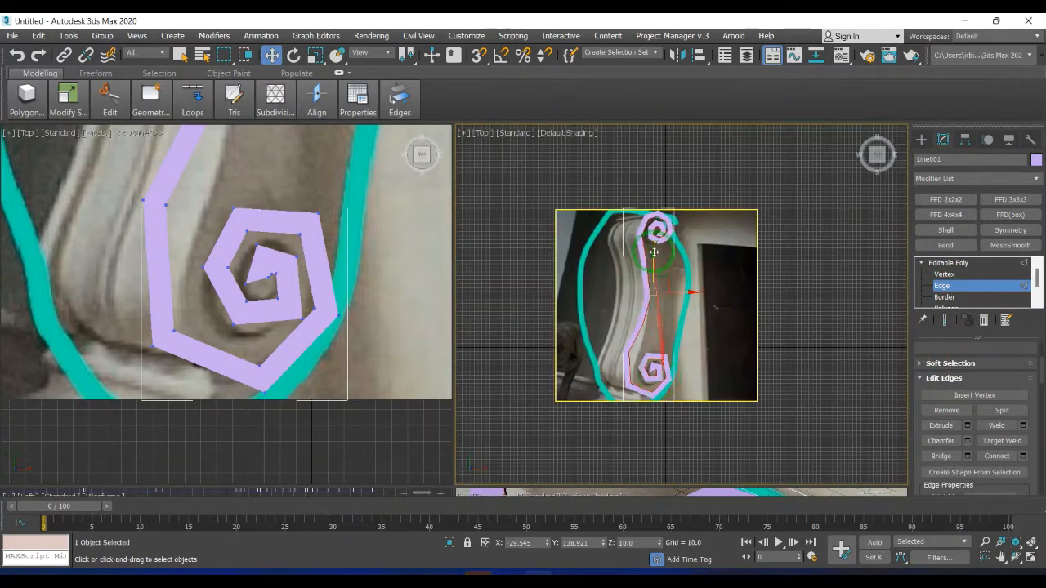
{"action": "scroll", "coordinate": [669, 247], "scroll_direction": "up", "scroll_amount": 5}
{"action": "middle_click_drag", "start_coordinate": [653, 289], "coordinate": [649, 224], "text": "alt"}
{"action": "scroll", "coordinate": [647, 245], "scroll_direction": "down", "scroll_amount": 3}
{"action": "middle_click_drag", "start_coordinate": [645, 263], "coordinate": [636, 298], "text": "alt"}
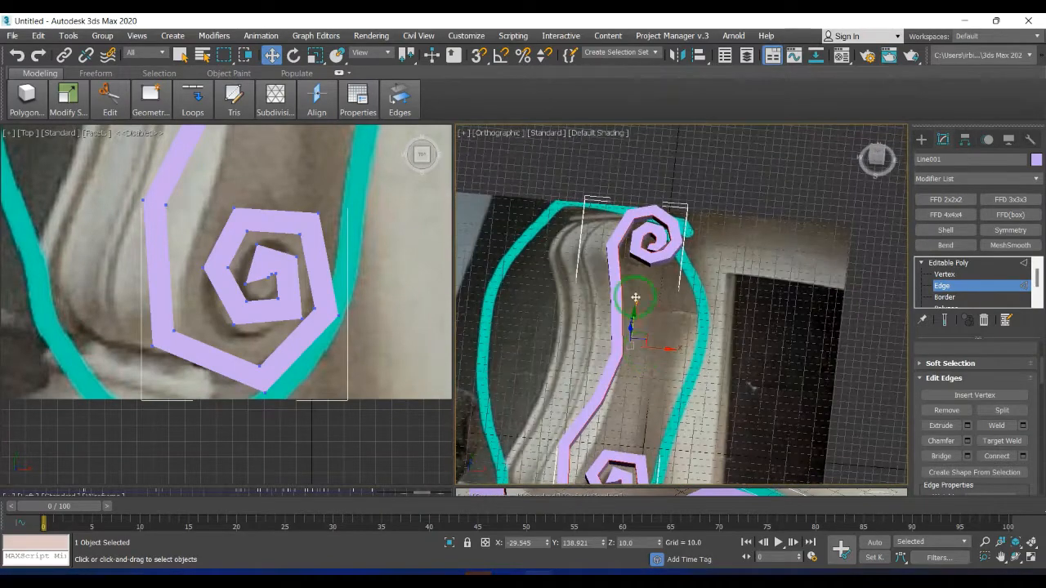
{"action": "middle_click_drag", "start_coordinate": [544, 424], "coordinate": [617, 311], "text": "alt"}
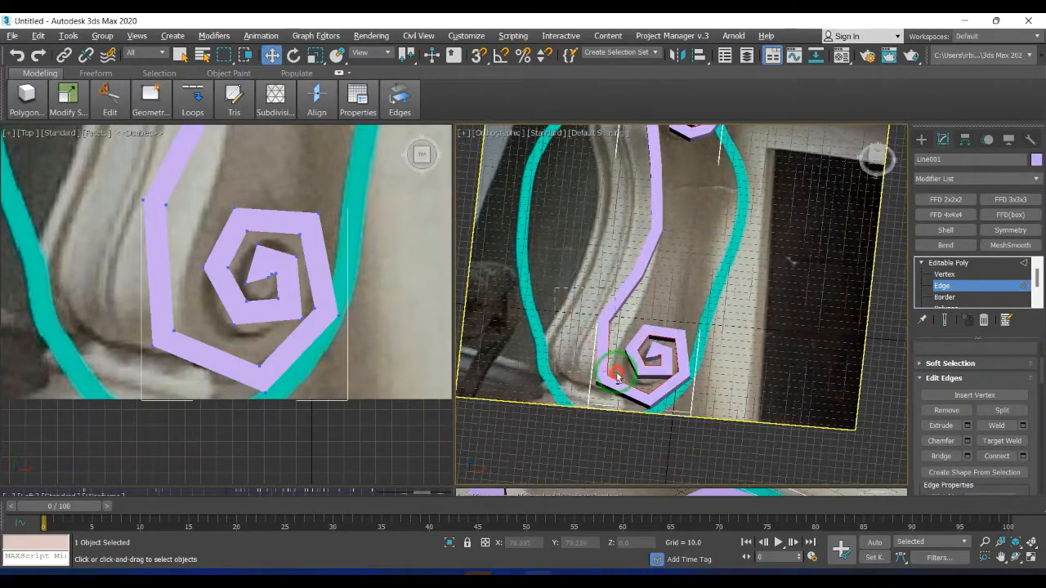
Examine the selected edges around the lower scroll's inner tip from a close, tilted view
{"action": "left_click_drag", "start_coordinate": [617, 376], "coordinate": [619, 379], "text": "alt"}
{"action": "middle_click_drag", "start_coordinate": [647, 327], "coordinate": [689, 215], "text": "alt"}
{"action": "scroll", "coordinate": [656, 241], "scroll_direction": "up", "scroll_amount": 5}
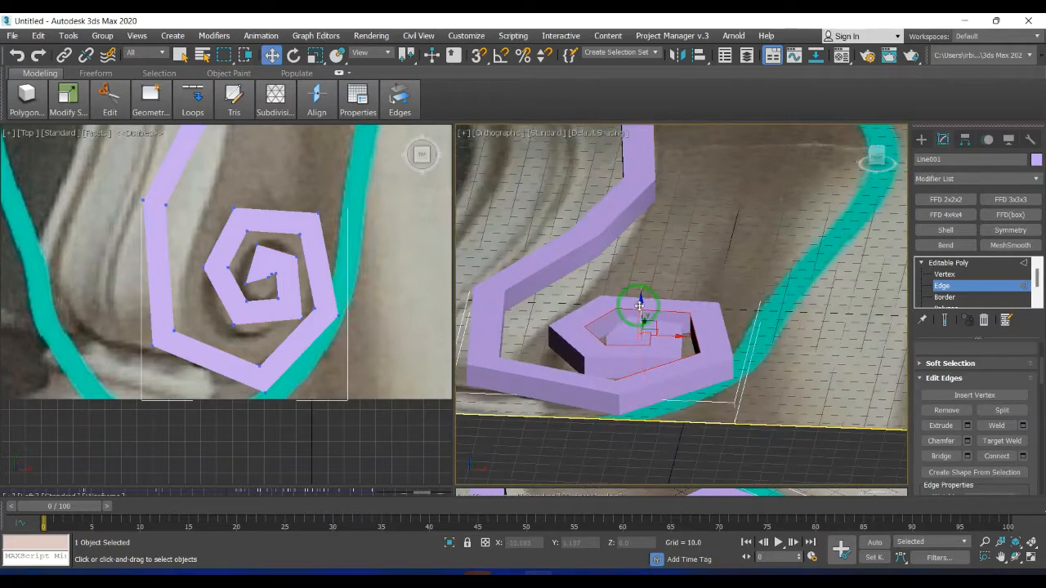
{"action": "scroll", "coordinate": [631, 325], "scroll_direction": "up", "scroll_amount": 8}
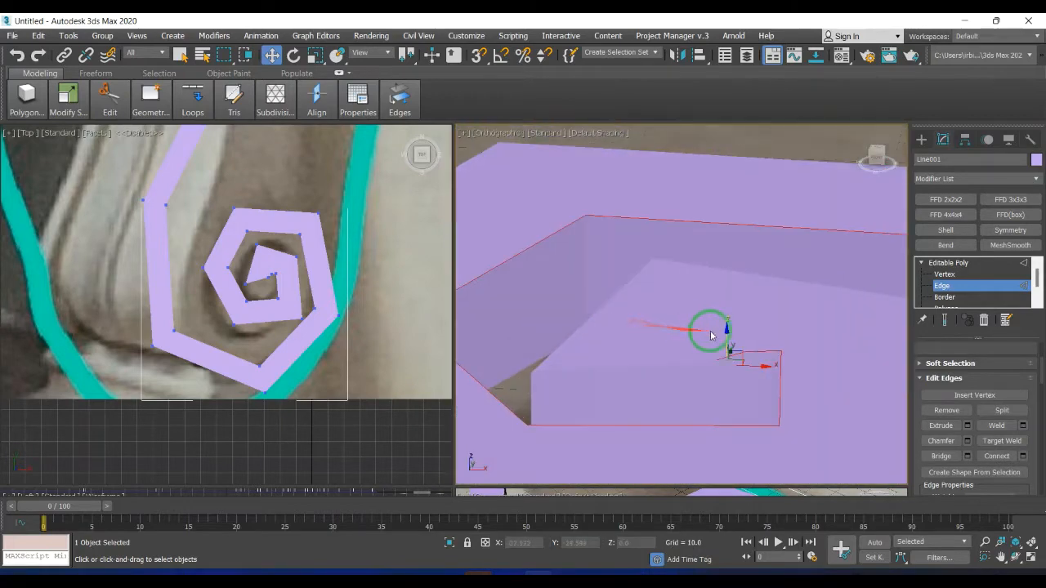
{"action": "middle_click_drag", "start_coordinate": [772, 313], "coordinate": [651, 328], "text": "alt"}
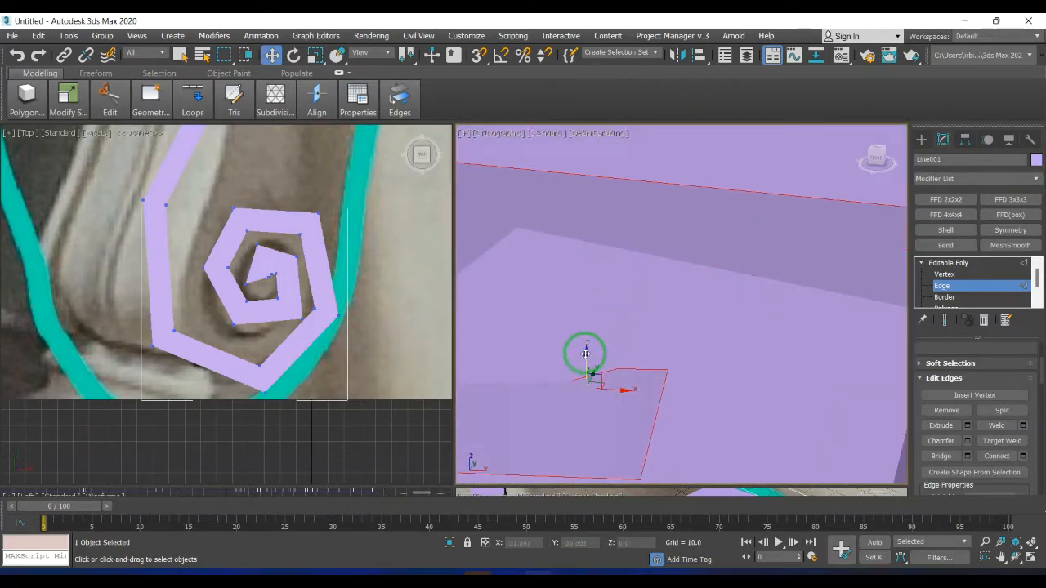
{"action": "scroll", "coordinate": [585, 353], "scroll_direction": "down", "scroll_amount": 3}
{"action": "scroll", "coordinate": [682, 296], "scroll_direction": "down", "scroll_amount": 6}
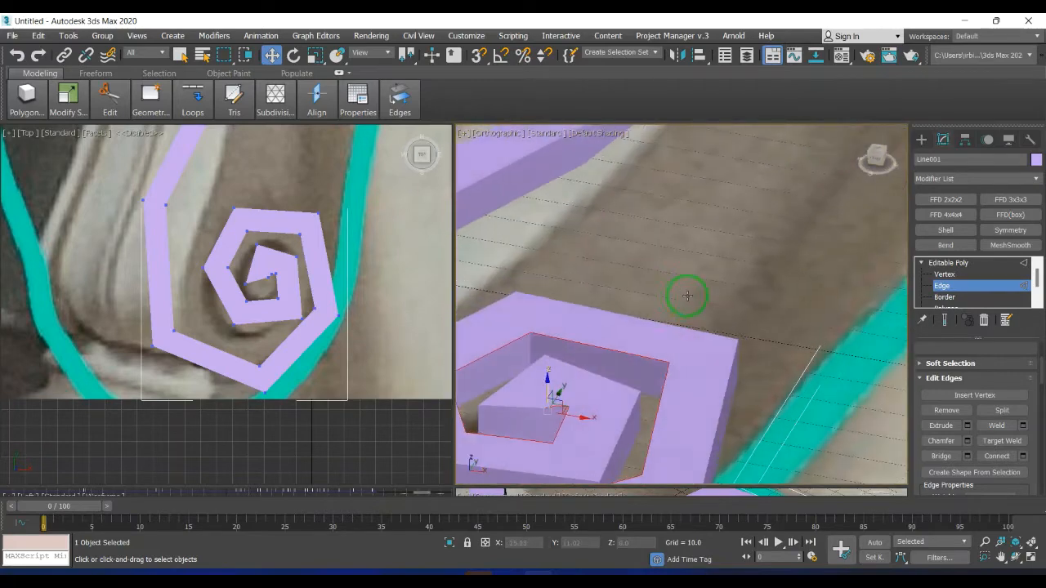
{"action": "scroll", "coordinate": [654, 295], "scroll_direction": "down", "scroll_amount": 5}
{"action": "middle_click_drag", "start_coordinate": [649, 271], "coordinate": [663, 257]}
Create a sphere at the centre of the lower scroll in the shaded Top view
{"action": "left_click", "coordinate": [878, 153]}
{"action": "scroll", "coordinate": [764, 250], "scroll_direction": "down", "scroll_amount": 5}
{"action": "middle_click_drag", "start_coordinate": [747, 247], "coordinate": [744, 275]}
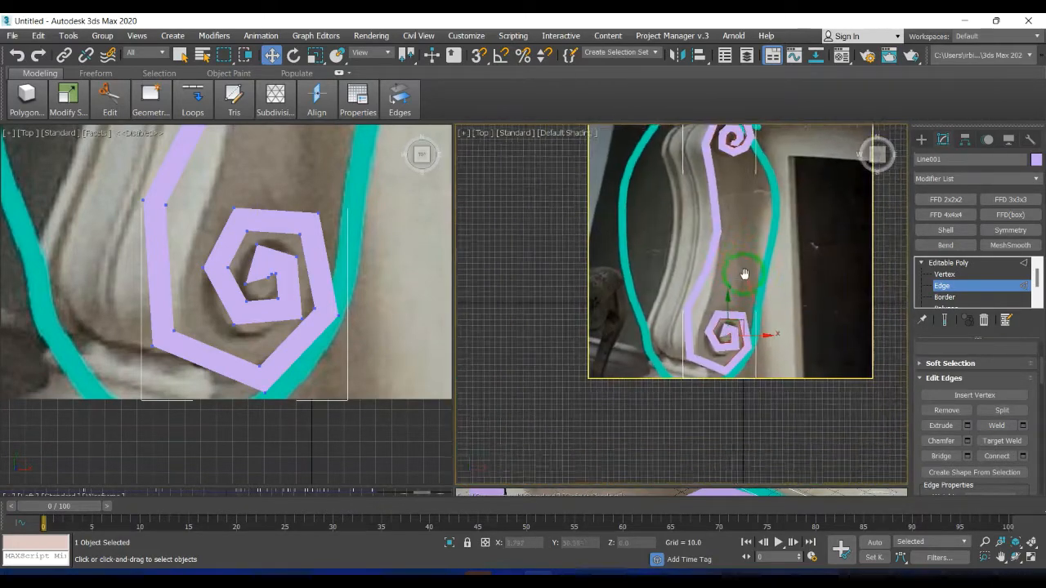
{"action": "scroll", "coordinate": [744, 274], "scroll_direction": "up", "scroll_amount": 3}
{"action": "left_click", "coordinate": [921, 140]}
{"action": "left_click", "coordinate": [946, 232]}
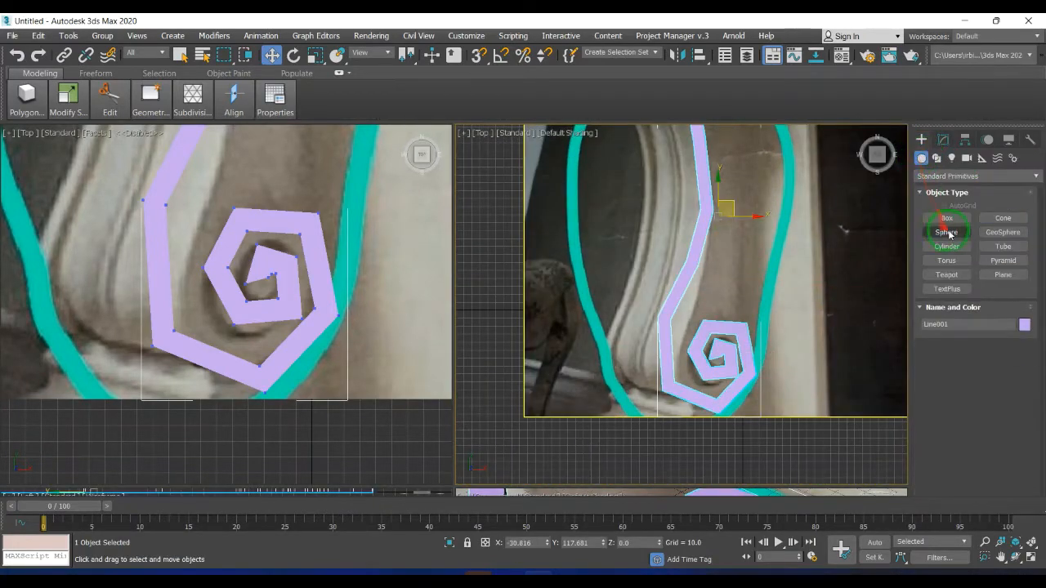
{"action": "scroll", "coordinate": [724, 339], "scroll_direction": "up", "scroll_amount": 5}
{"action": "left_click_drag", "start_coordinate": [719, 339], "coordinate": [749, 292]}
{"action": "key", "text": "w"}
Clone the sphere upward along the Y axis from the lower scroll
{"action": "scroll", "coordinate": [274, 286], "scroll_direction": "down", "scroll_amount": 10}
{"action": "middle_click_drag", "start_coordinate": [273, 286], "coordinate": [256, 334]}
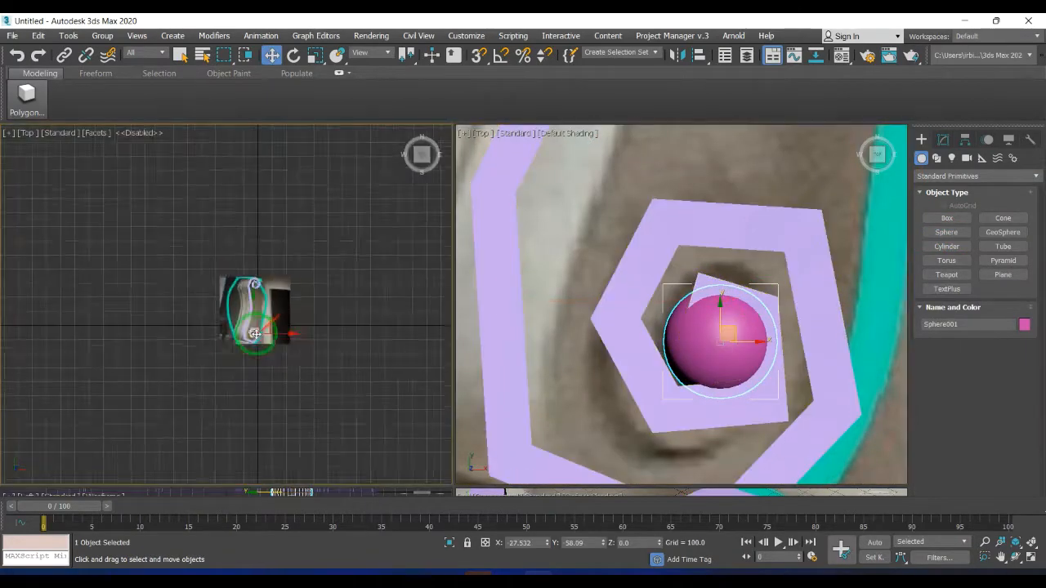
{"action": "scroll", "coordinate": [255, 333], "scroll_direction": "up", "scroll_amount": 8}
{"action": "scroll", "coordinate": [260, 352], "scroll_direction": "down", "scroll_amount": 2}
{"action": "scroll", "coordinate": [266, 369], "scroll_direction": "up", "scroll_amount": 2}
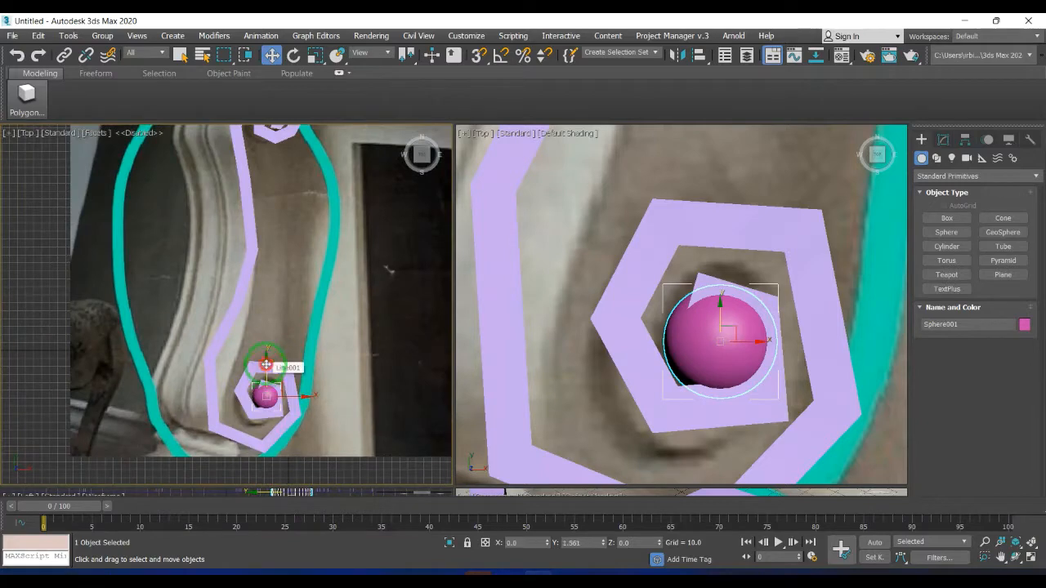
{"action": "left_click_drag", "start_coordinate": [267, 366], "coordinate": [267, 203], "text": "shift"}
{"action": "left_click", "coordinate": [526, 353]}
Move the cloned sphere into the centre of the upper scroll
{"action": "middle_click_drag", "start_coordinate": [268, 207], "coordinate": [257, 366]}
{"action": "left_click_drag", "start_coordinate": [257, 366], "coordinate": [262, 252]}
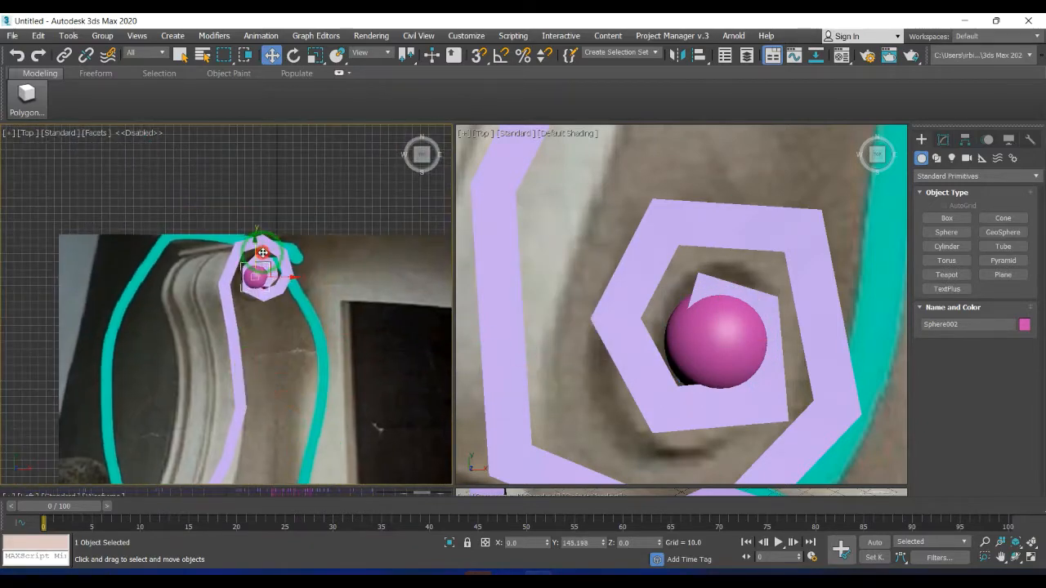
{"action": "scroll", "coordinate": [262, 252], "scroll_direction": "up", "scroll_amount": 3}
{"action": "left_click_drag", "start_coordinate": [286, 298], "coordinate": [299, 291]}
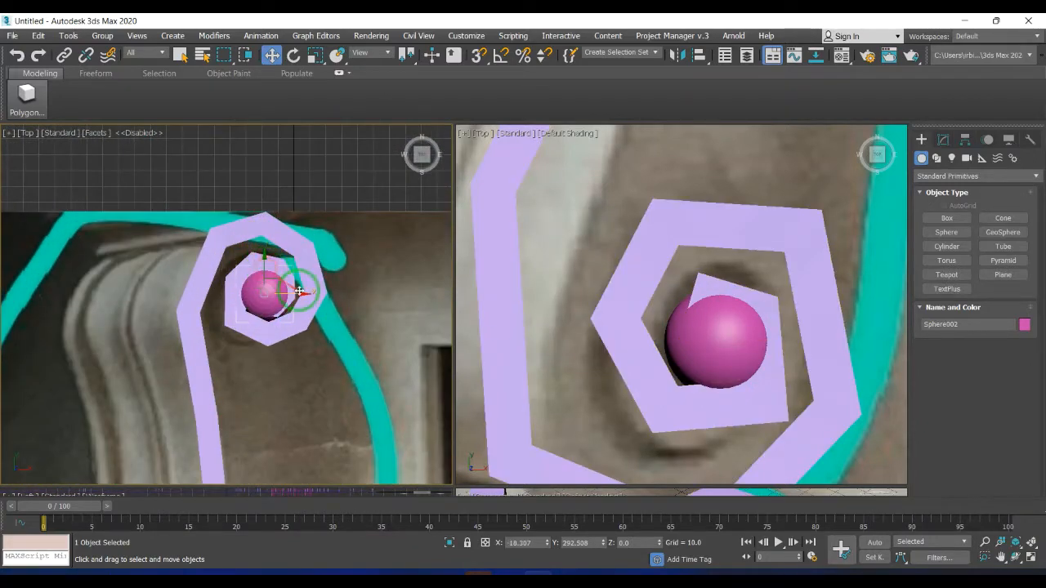
{"action": "scroll", "coordinate": [295, 291], "scroll_direction": "down", "scroll_amount": 6}
{"action": "middle_click_drag", "start_coordinate": [282, 430], "coordinate": [290, 325]}
{"action": "scroll", "coordinate": [640, 330], "scroll_direction": "down", "scroll_amount": 3}
{"action": "middle_click_drag", "start_coordinate": [327, 286], "coordinate": [327, 294]}
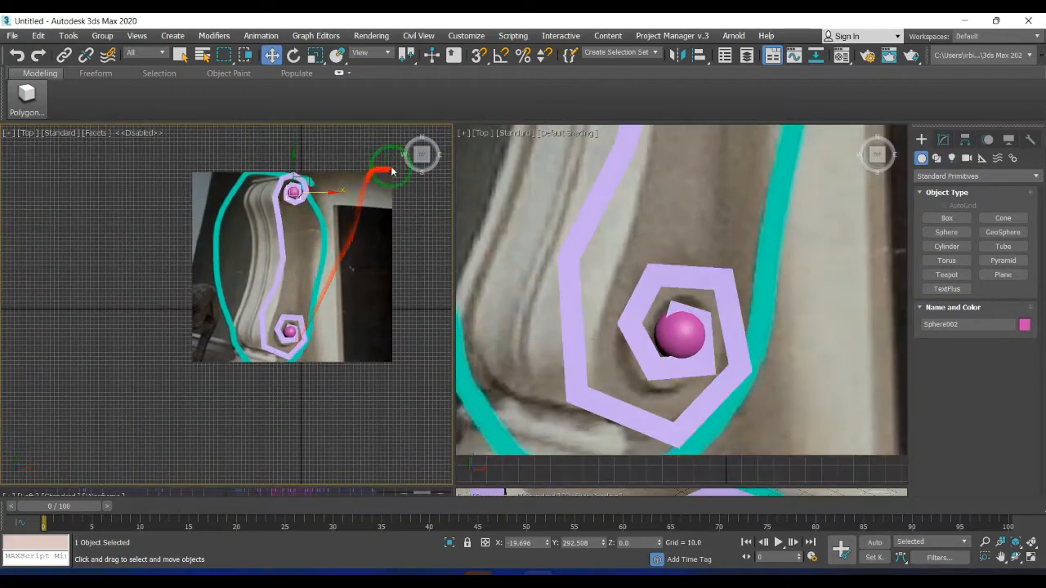
In the Left view, select the scroll's lower row of vertices and move them down to deepen the scroll
{"action": "left_click_drag", "start_coordinate": [421, 154], "coordinate": [412, 157]}
{"action": "left_click", "coordinate": [413, 157]}
{"action": "middle_click_drag", "start_coordinate": [331, 221], "coordinate": [255, 308]}
{"action": "scroll", "coordinate": [299, 281], "scroll_direction": "up", "scroll_amount": 3}
{"action": "left_click", "coordinate": [299, 281]}
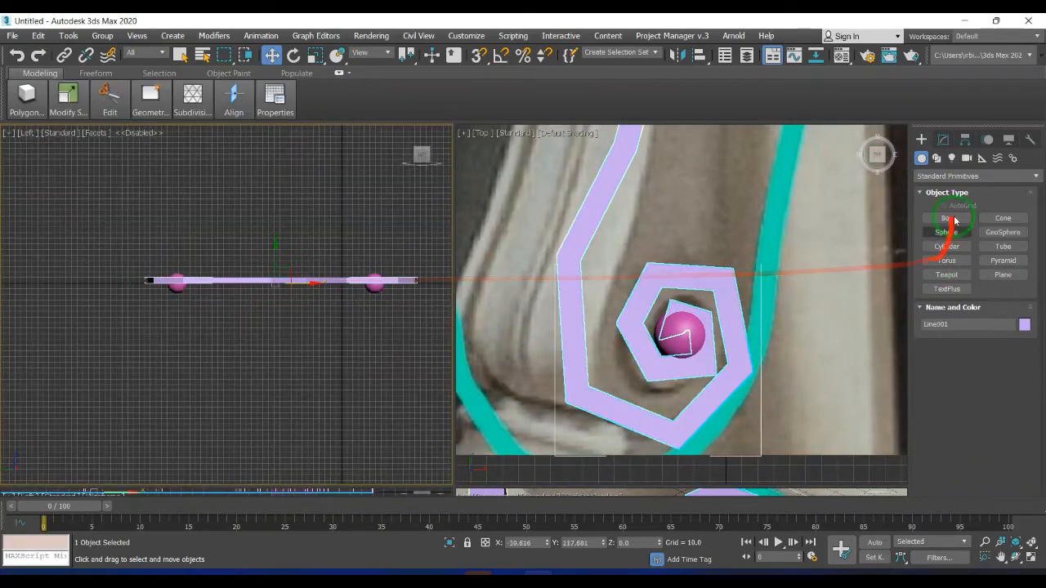
{"action": "left_click", "coordinate": [943, 141]}
{"action": "left_click", "coordinate": [945, 274]}
{"action": "scroll", "coordinate": [654, 303], "scroll_direction": "up", "scroll_amount": 2}
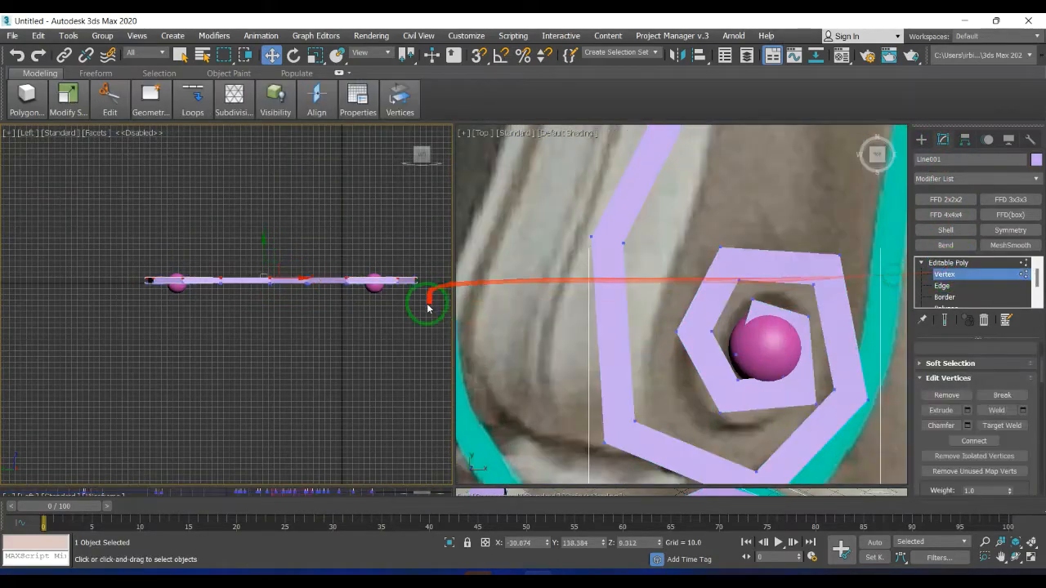
{"action": "left_click_drag", "start_coordinate": [432, 311], "coordinate": [123, 283]}
{"action": "scroll", "coordinate": [246, 280], "scroll_direction": "up", "scroll_amount": 3}
{"action": "left_click_drag", "start_coordinate": [306, 261], "coordinate": [303, 341]}
{"action": "scroll", "coordinate": [329, 354], "scroll_direction": "down", "scroll_amount": 5}
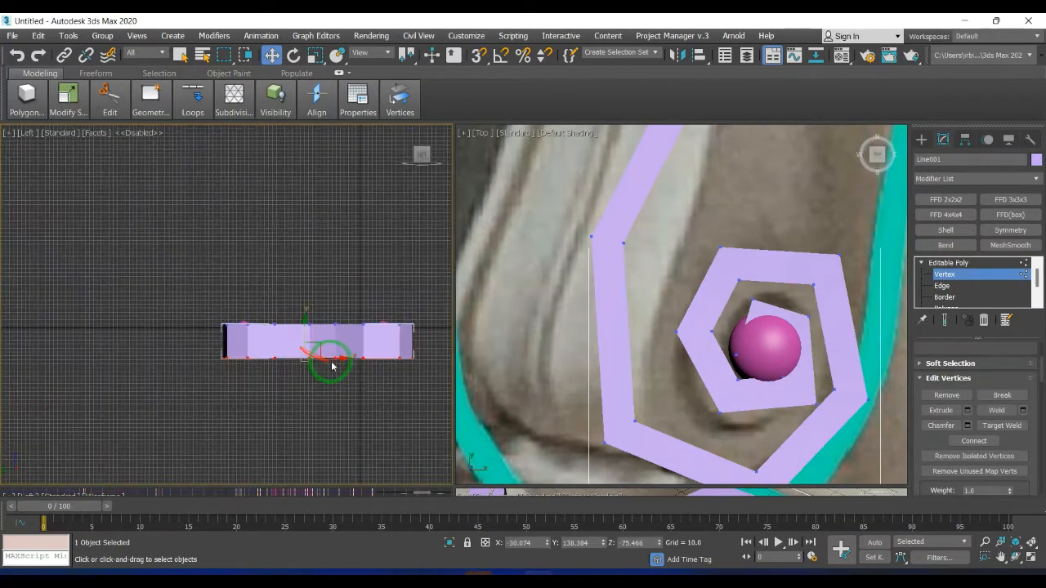
Insert a horizontal edge loop around the scroll's side wall just below its upper rim, using the wireframe Left view
{"action": "middle_click_drag", "start_coordinate": [332, 365], "coordinate": [312, 360]}
{"action": "scroll", "coordinate": [567, 327], "scroll_direction": "down", "scroll_amount": 6}
{"action": "scroll", "coordinate": [566, 330], "scroll_direction": "down", "scroll_amount": 3}
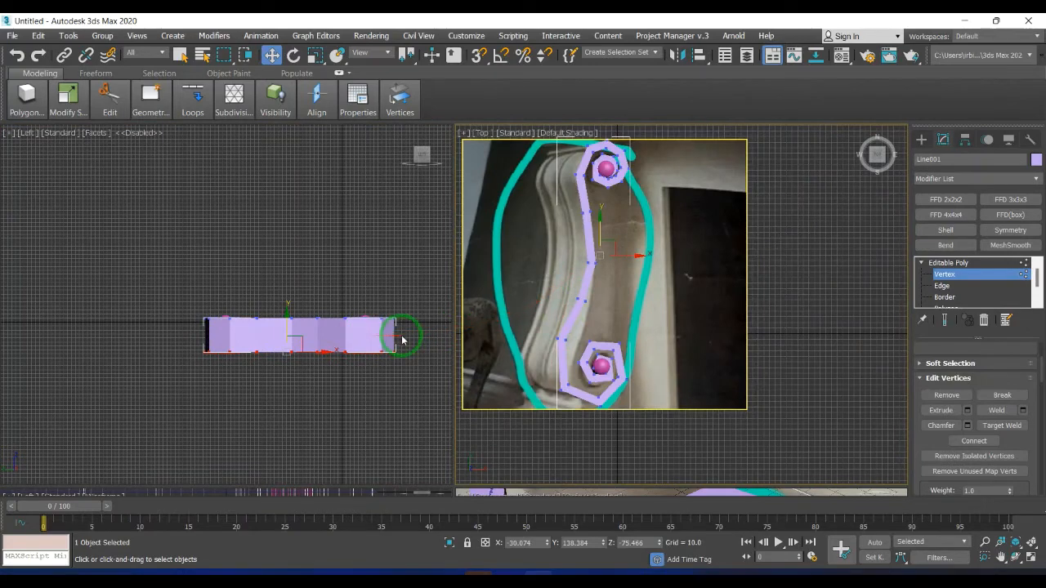
{"action": "scroll", "coordinate": [403, 338], "scroll_direction": "up", "scroll_amount": 3}
{"action": "key", "text": "F3"}
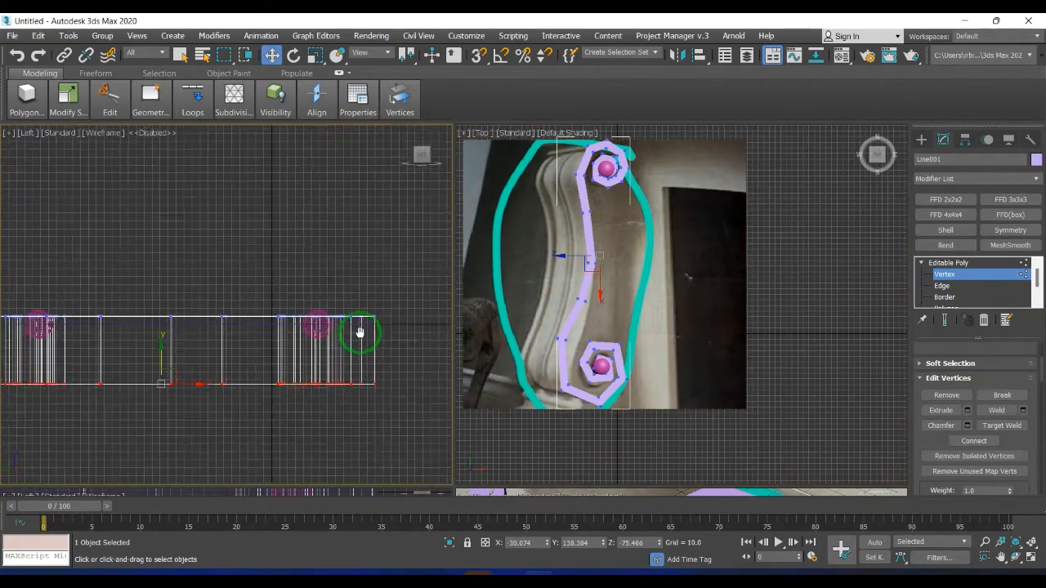
{"action": "left_click_drag", "start_coordinate": [367, 325], "coordinate": [370, 334]}
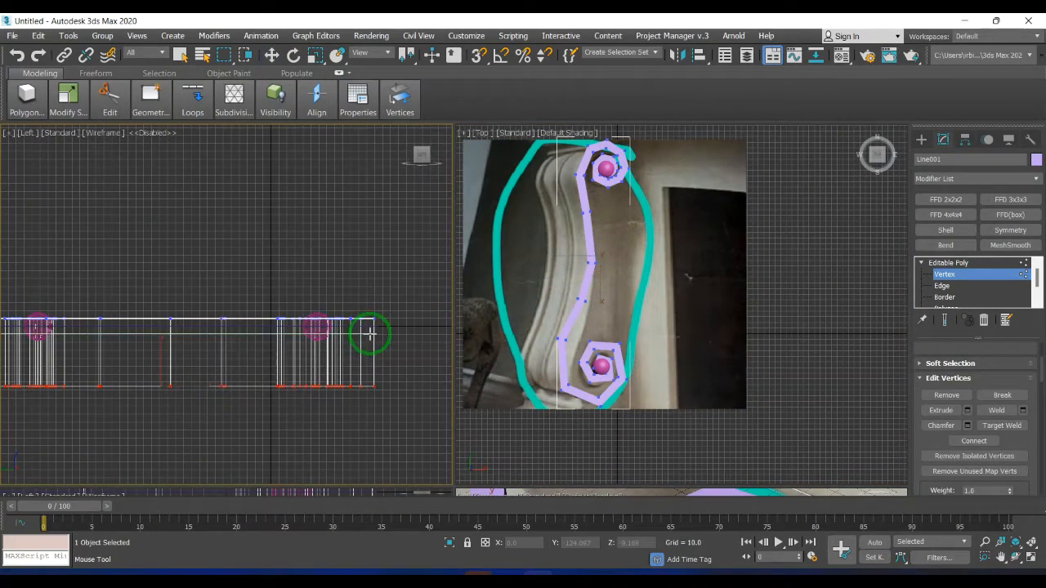
{"action": "key", "text": "w"}
{"action": "middle_click_drag", "start_coordinate": [294, 329], "coordinate": [350, 350]}
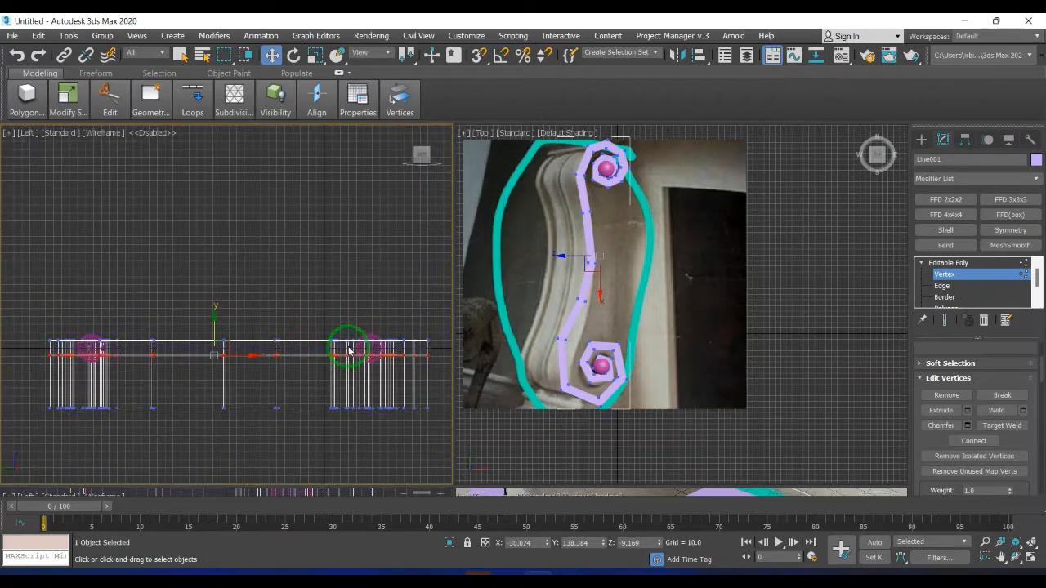
Attach both spheres to the scroll and raise the combined object to about Z 45.7
{"action": "right_click", "coordinate": [348, 332]}
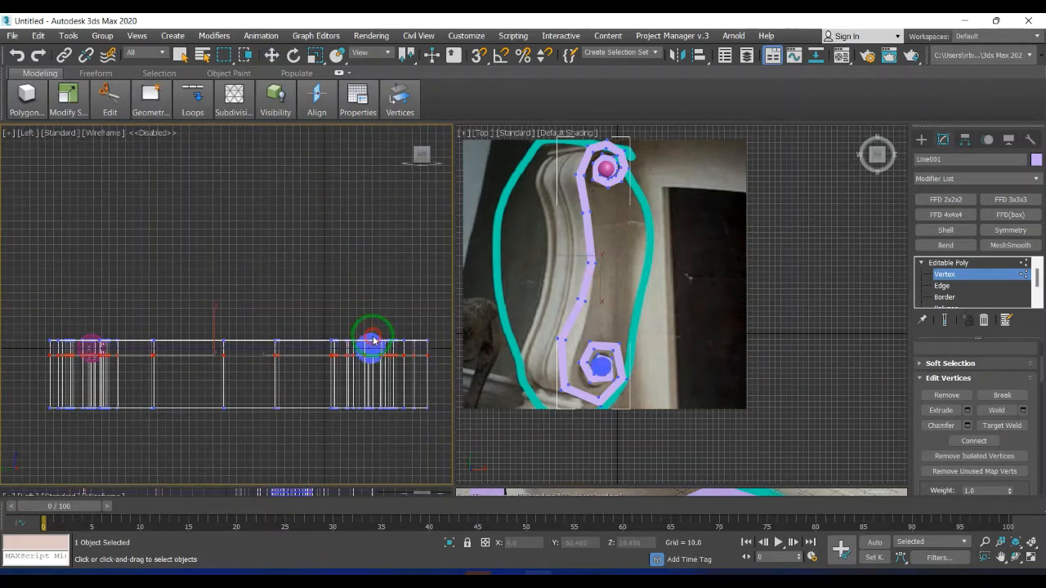
{"action": "left_click", "coordinate": [948, 262]}
{"action": "key", "text": "w"}
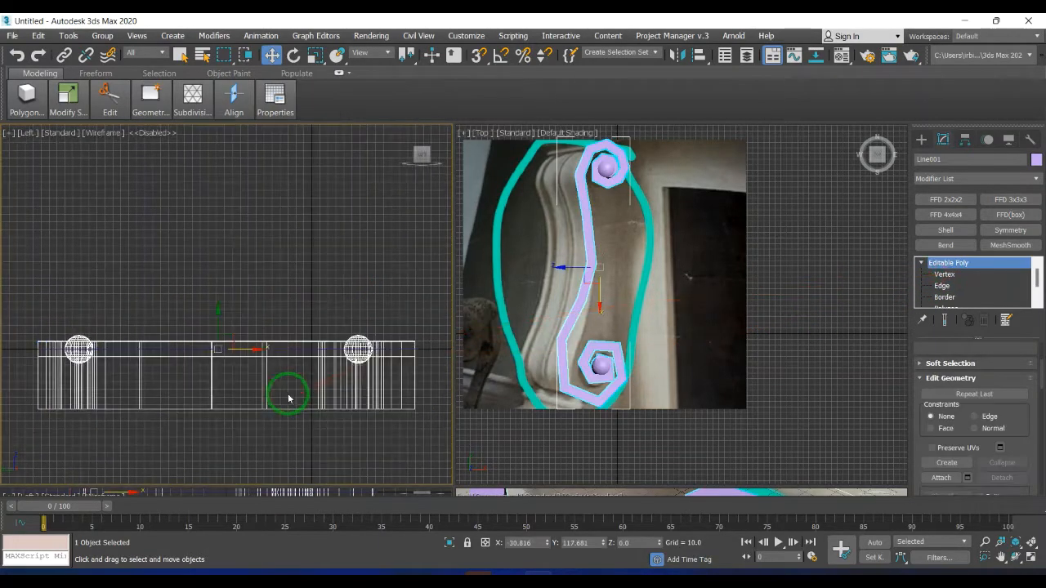
{"action": "left_click_drag", "start_coordinate": [218, 317], "coordinate": [222, 280]}
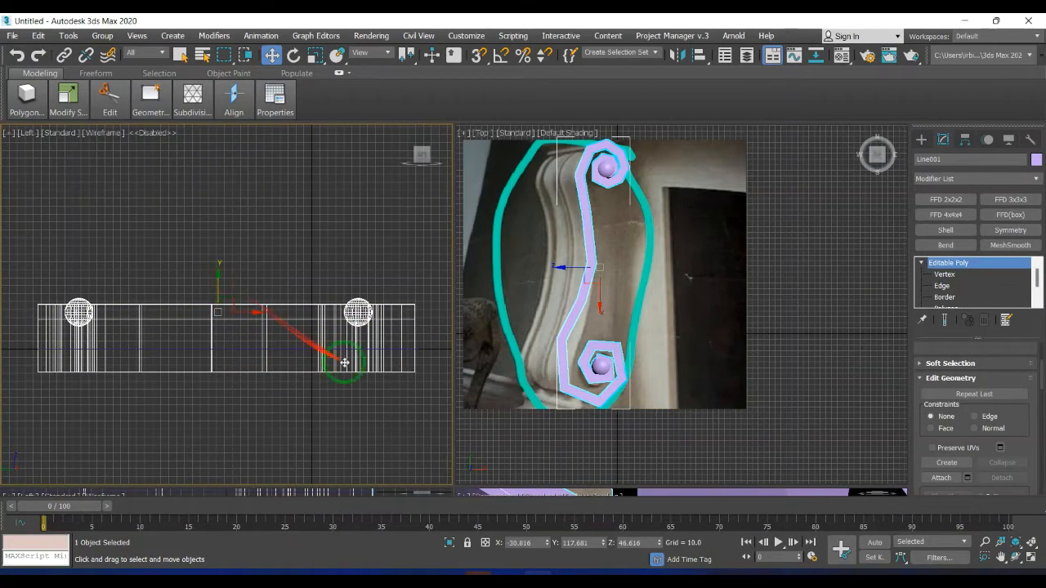
Insert two closely spaced horizontal edge loops around the scroll's wall, one on each side of the ground plane level
{"action": "scroll", "coordinate": [384, 360], "scroll_direction": "up", "scroll_amount": 2}
{"action": "middle_click_drag", "start_coordinate": [402, 357], "coordinate": [380, 380]}
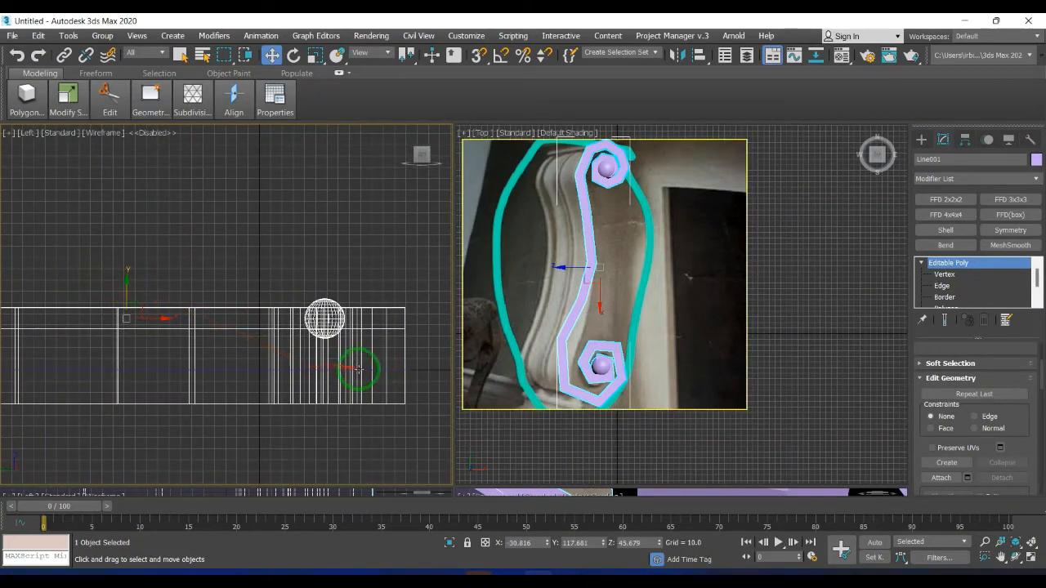
{"action": "scroll", "coordinate": [404, 376], "scroll_direction": "up", "scroll_amount": 3}
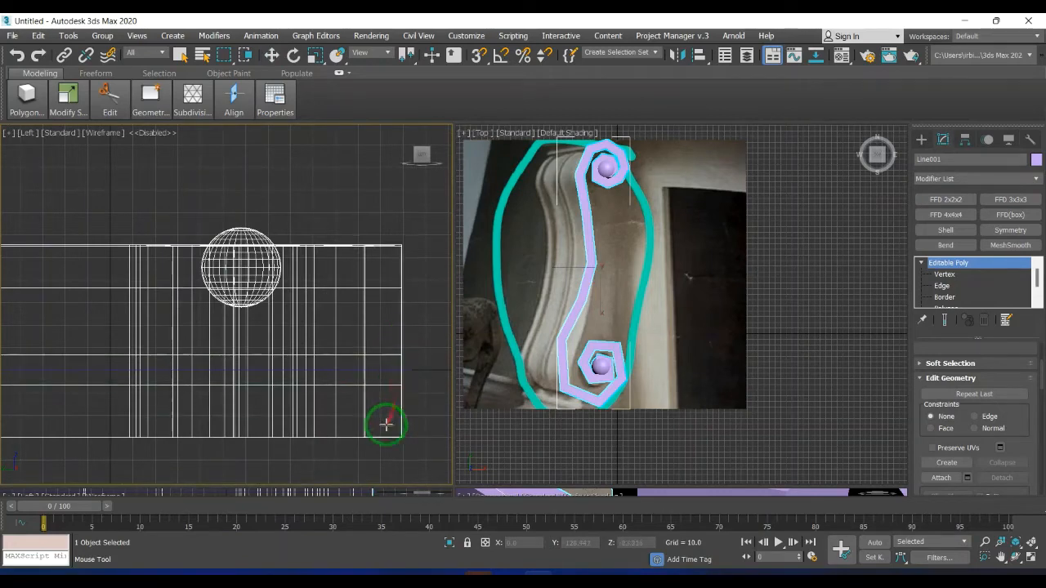
Select the narrow polygon strip running all the way around the scroll between the two closely spaced loops
{"action": "left_click", "coordinate": [948, 286]}
{"action": "left_click", "coordinate": [376, 366]}
{"action": "key", "text": "F3"}
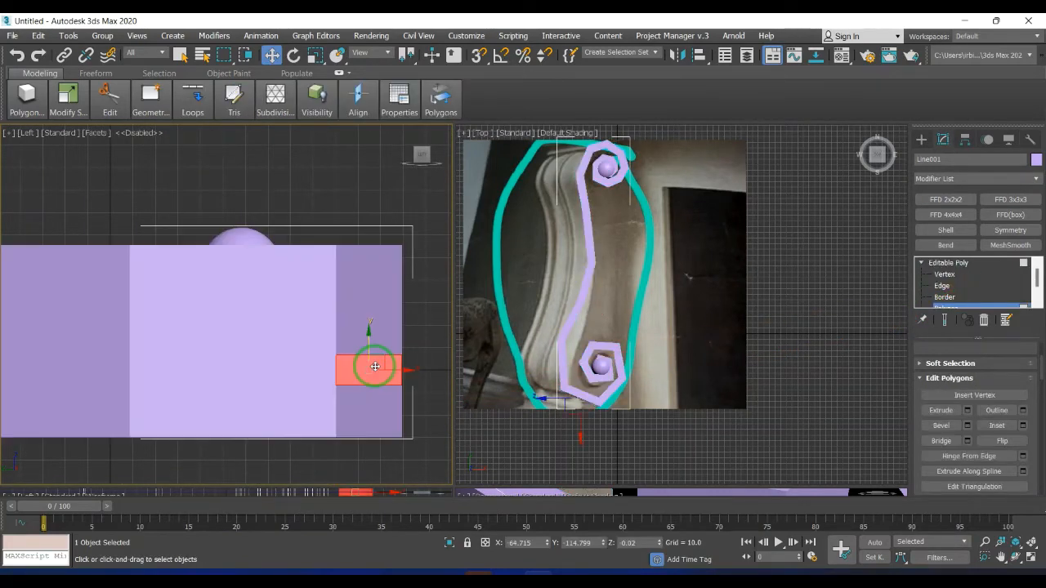
{"action": "middle_click_drag", "start_coordinate": [375, 366], "coordinate": [273, 372], "text": "alt"}
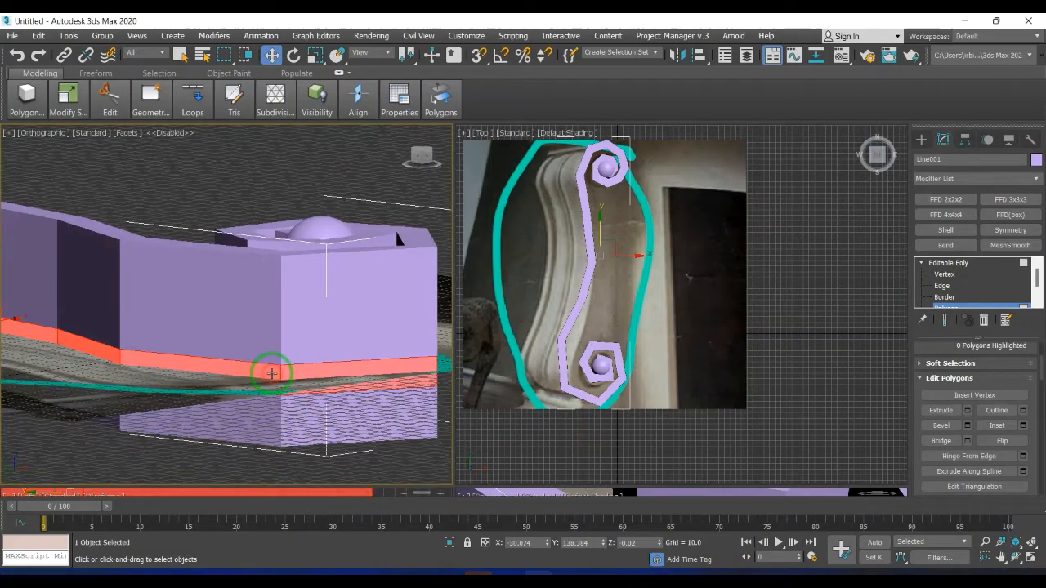
{"action": "scroll", "coordinate": [272, 372], "scroll_direction": "down", "scroll_amount": 4}
Try beveling the selected strip outward with a height of 10.0 and an outline of -1.0
{"action": "left_click", "coordinate": [967, 425]}
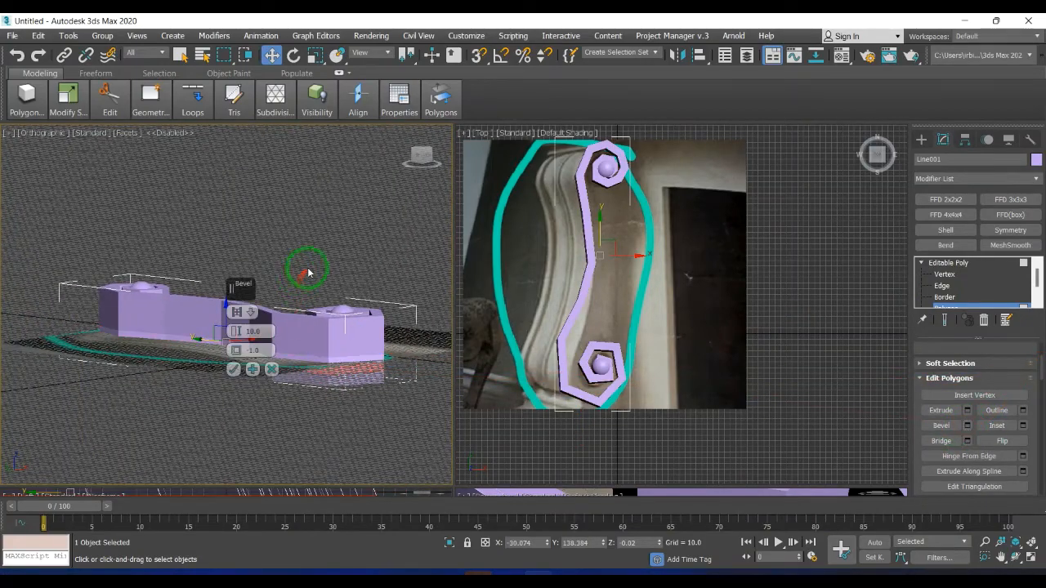
{"action": "middle_click_drag", "start_coordinate": [299, 271], "coordinate": [319, 359], "text": "alt"}
{"action": "scroll", "coordinate": [264, 287], "scroll_direction": "up", "scroll_amount": 5}
{"action": "scroll", "coordinate": [264, 288], "scroll_direction": "down", "scroll_amount": 3}
{"action": "scroll", "coordinate": [331, 264], "scroll_direction": "up", "scroll_amount": 3}
{"action": "scroll", "coordinate": [330, 360], "scroll_direction": "up", "scroll_amount": 5}
{"action": "scroll", "coordinate": [331, 361], "scroll_direction": "down", "scroll_amount": 5}
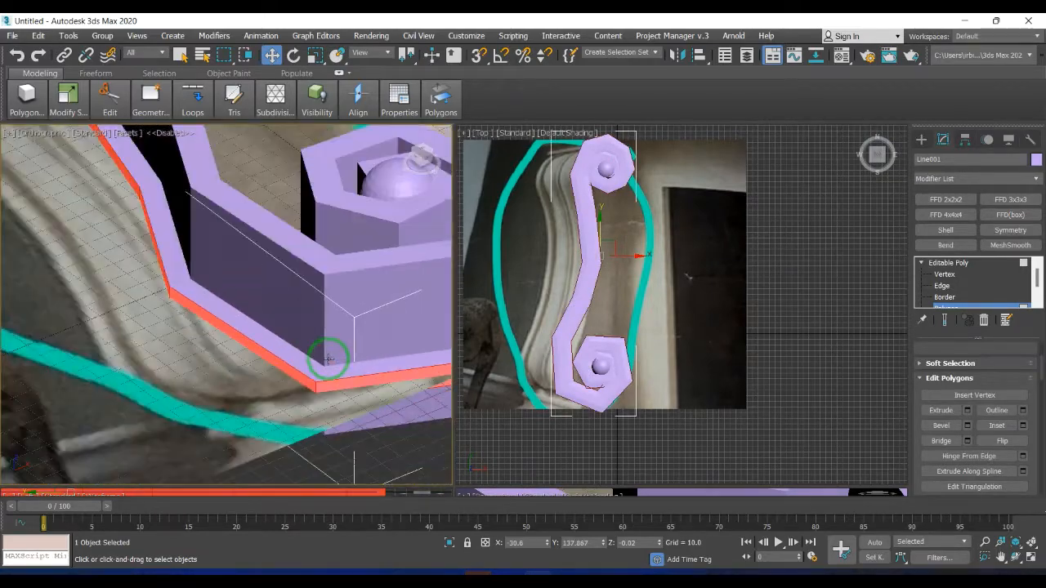
Bevel the selected strip outward again with a smaller height to form a slim ledge around the scroll
{"action": "left_click", "coordinate": [967, 425]}
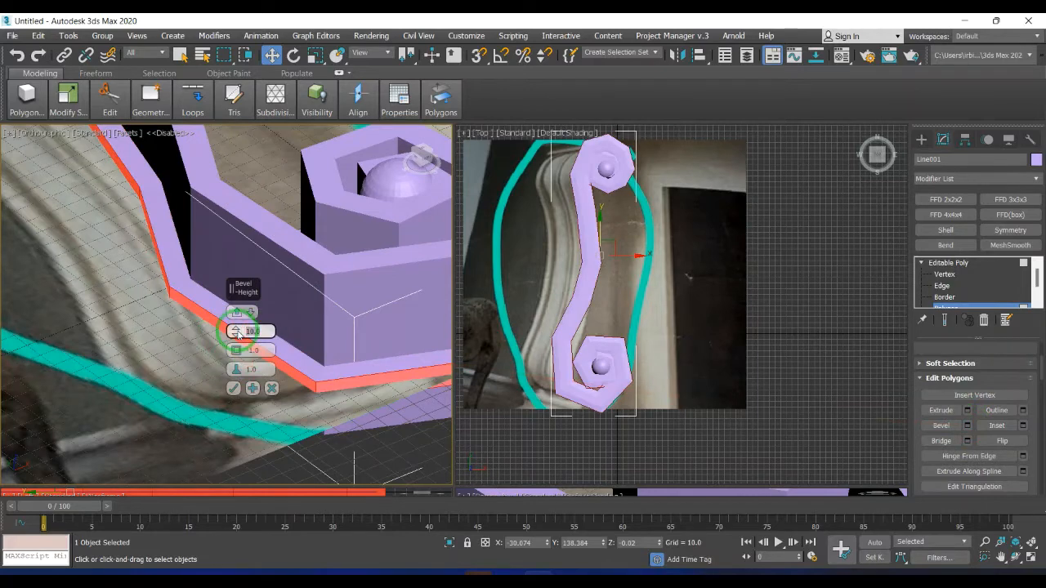
{"action": "left_click", "coordinate": [263, 350]}
{"action": "left_click", "coordinate": [235, 389]}
{"action": "scroll", "coordinate": [325, 363], "scroll_direction": "up", "scroll_amount": 5}
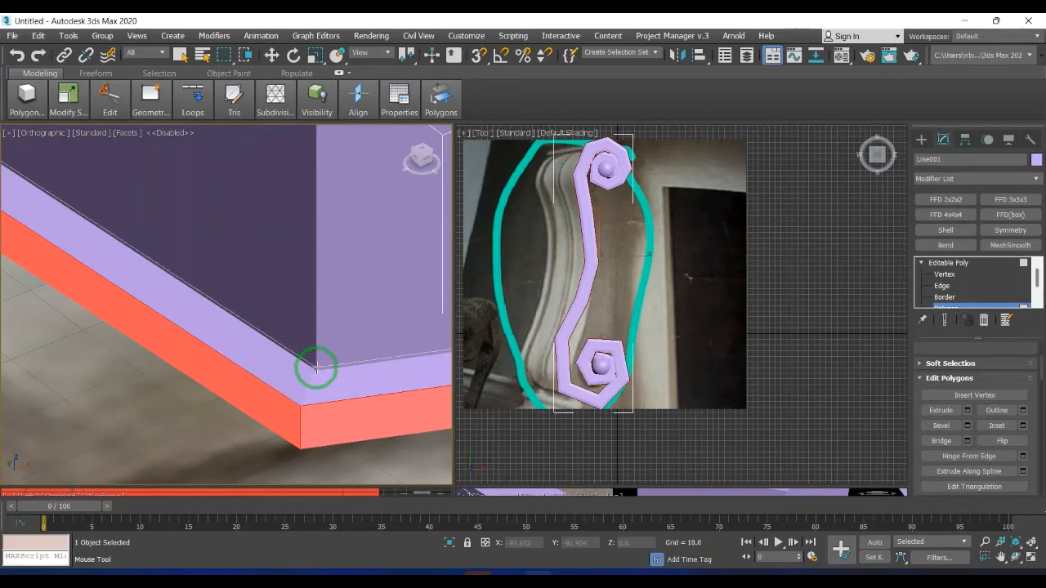
{"action": "scroll", "coordinate": [570, 204], "scroll_direction": "up", "scroll_amount": 2}
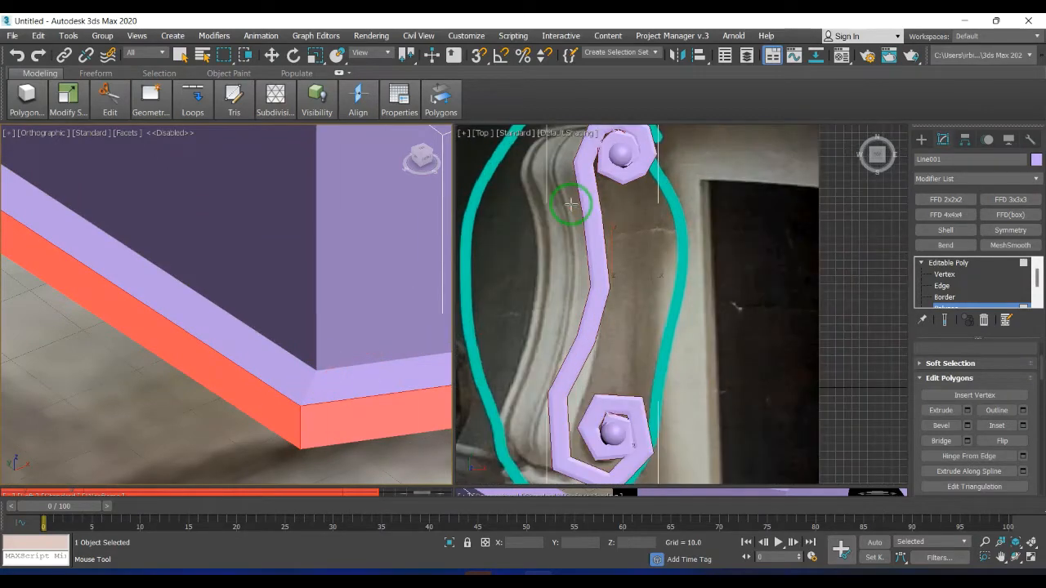
Insert another edge loop around the scroll's wall between the beveled ledge and the upper loop
{"action": "scroll", "coordinate": [324, 288], "scroll_direction": "down", "scroll_amount": 8}
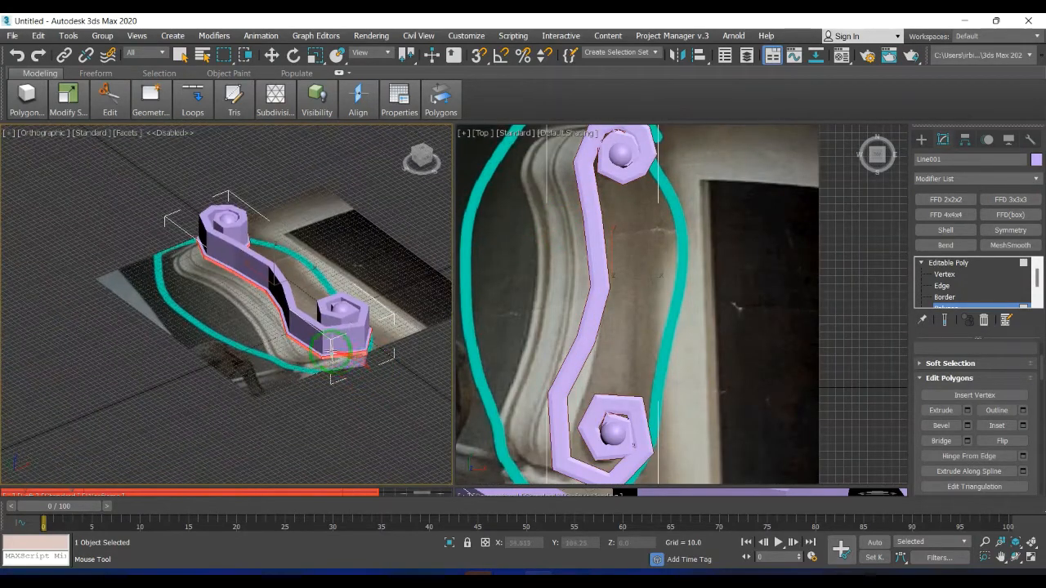
{"action": "scroll", "coordinate": [330, 350], "scroll_direction": "up", "scroll_amount": 8}
{"action": "key", "text": "F3"}
{"action": "scroll", "coordinate": [302, 332], "scroll_direction": "up", "scroll_amount": 3}
{"action": "key", "text": "F3"}
{"action": "key", "text": "F3"}
{"action": "scroll", "coordinate": [302, 332], "scroll_direction": "down", "scroll_amount": 8}
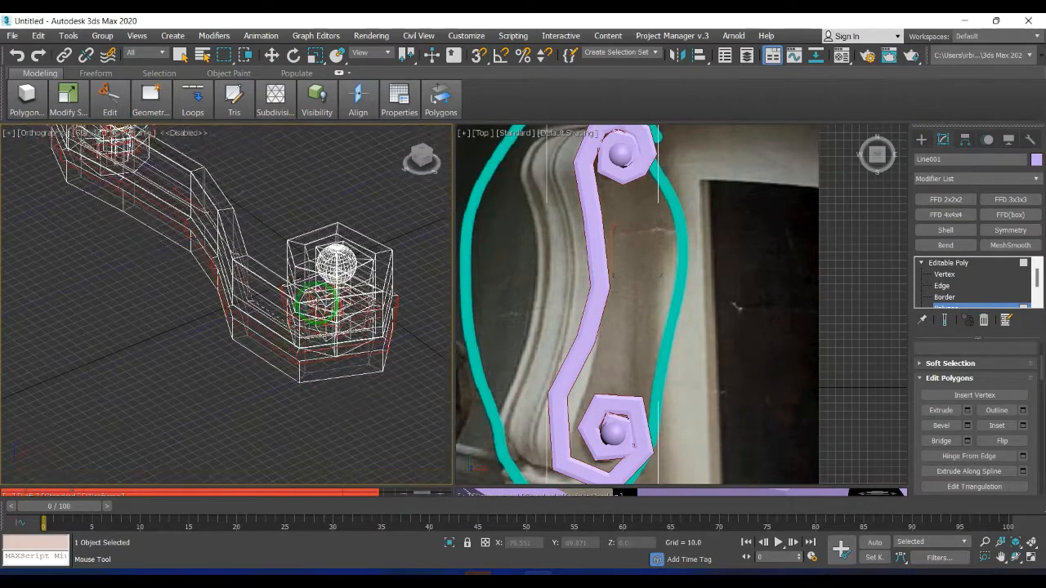
{"action": "middle_click_drag", "start_coordinate": [311, 304], "coordinate": [302, 336], "text": "alt"}
{"action": "left_click", "coordinate": [420, 158]}
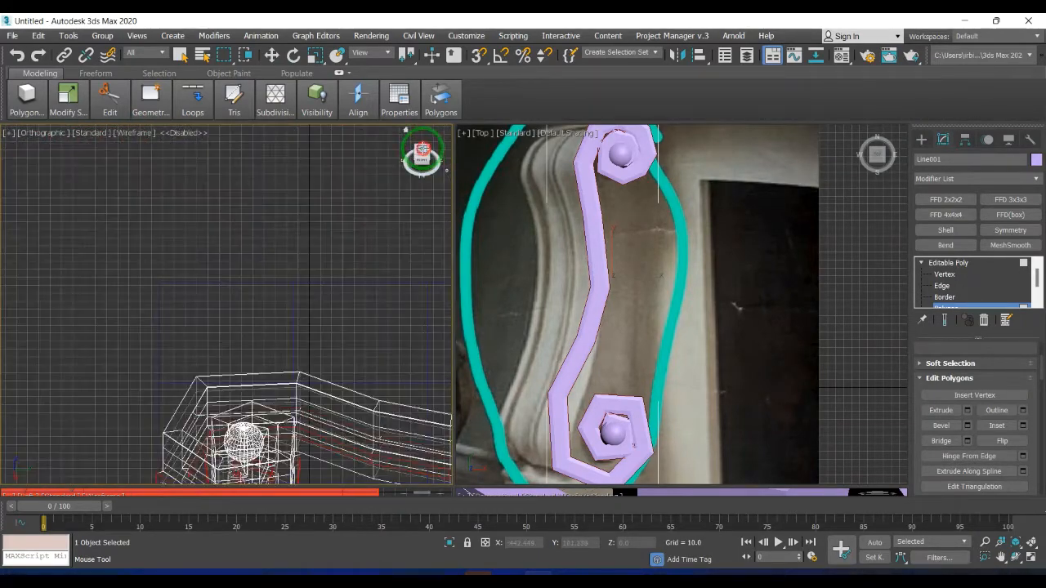
{"action": "middle_click_drag", "start_coordinate": [621, 415], "coordinate": [617, 315]}
{"action": "middle_click_drag", "start_coordinate": [270, 390], "coordinate": [406, 240], "text": "alt"}
{"action": "middle_click_drag", "start_coordinate": [309, 286], "coordinate": [166, 292]}
{"action": "key", "text": "F3"}
{"action": "scroll", "coordinate": [228, 324], "scroll_direction": "up", "scroll_amount": 2}
{"action": "scroll", "coordinate": [239, 279], "scroll_direction": "up", "scroll_amount": 3}
{"action": "key", "text": "w"}
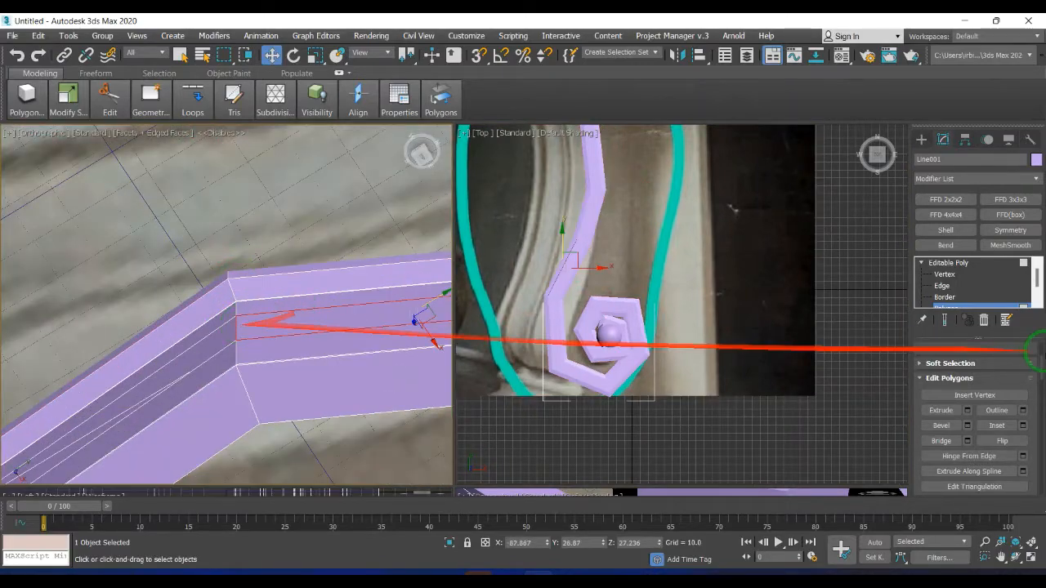
Scale the new wall edge loop outward in the horizontal plane, reducing it slightly along the scroll's length
{"action": "key", "text": "2"}
{"action": "scroll", "coordinate": [261, 303], "scroll_direction": "down", "scroll_amount": 5}
{"action": "middle_click_drag", "start_coordinate": [212, 274], "coordinate": [234, 293], "text": "alt"}
{"action": "left_click", "coordinate": [314, 55]}
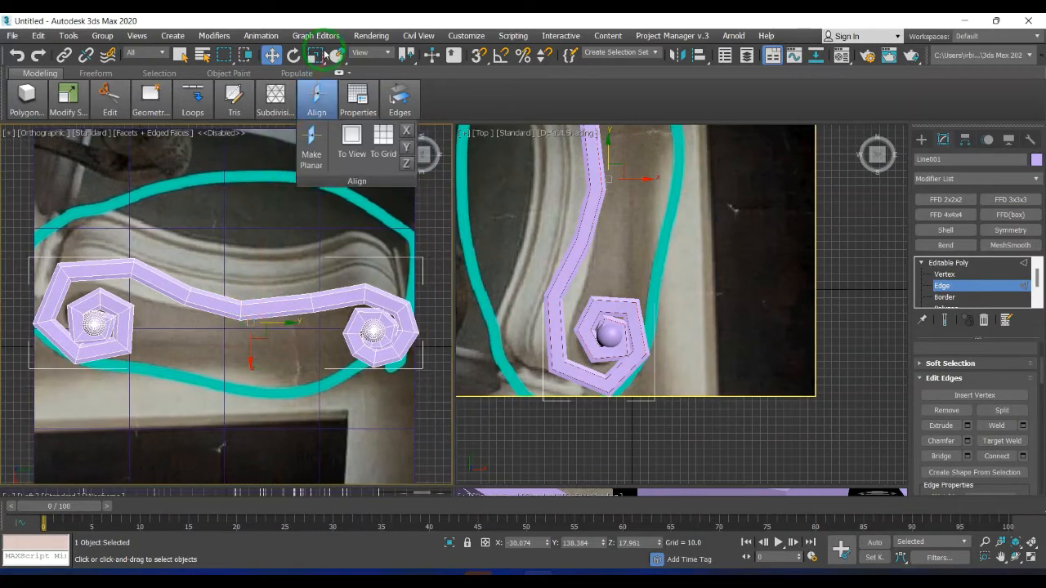
{"action": "left_click_drag", "start_coordinate": [269, 335], "coordinate": [253, 367]}
{"action": "middle_click_drag", "start_coordinate": [226, 352], "coordinate": [271, 361]}
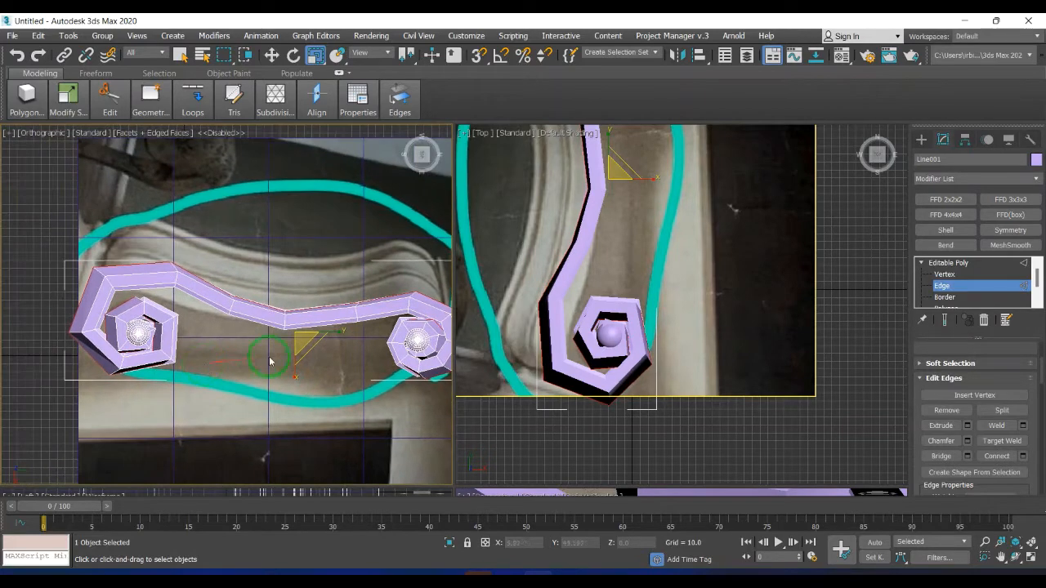
{"action": "left_click_drag", "start_coordinate": [336, 331], "coordinate": [335, 332]}
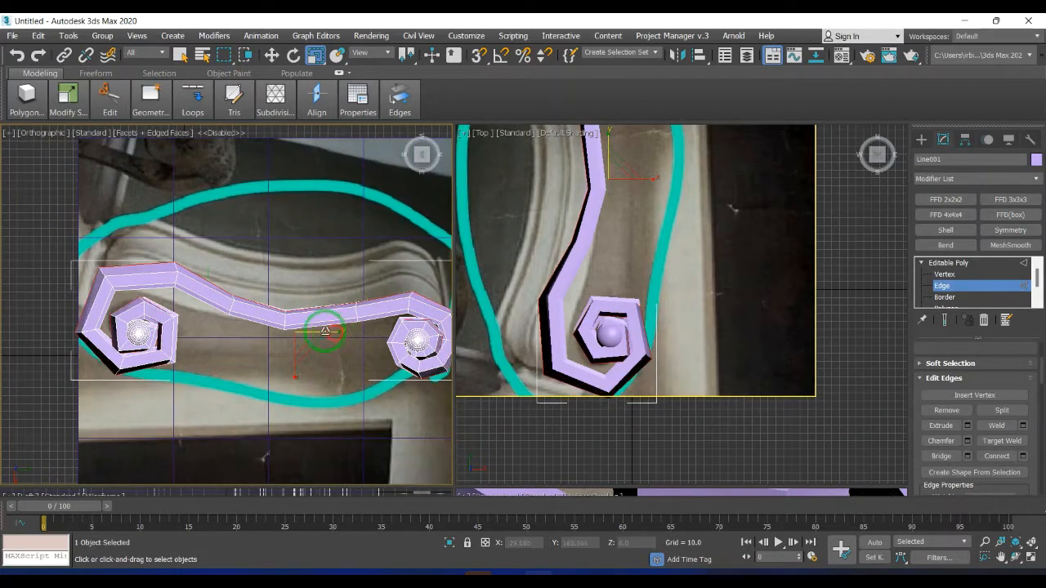
Move individual vertices of the flared loop along X so the outer edge of the scroll's band is even
{"action": "scroll", "coordinate": [233, 297], "scroll_direction": "up", "scroll_amount": 3}
{"action": "key", "text": "1"}
{"action": "scroll", "coordinate": [238, 321], "scroll_direction": "up", "scroll_amount": 3}
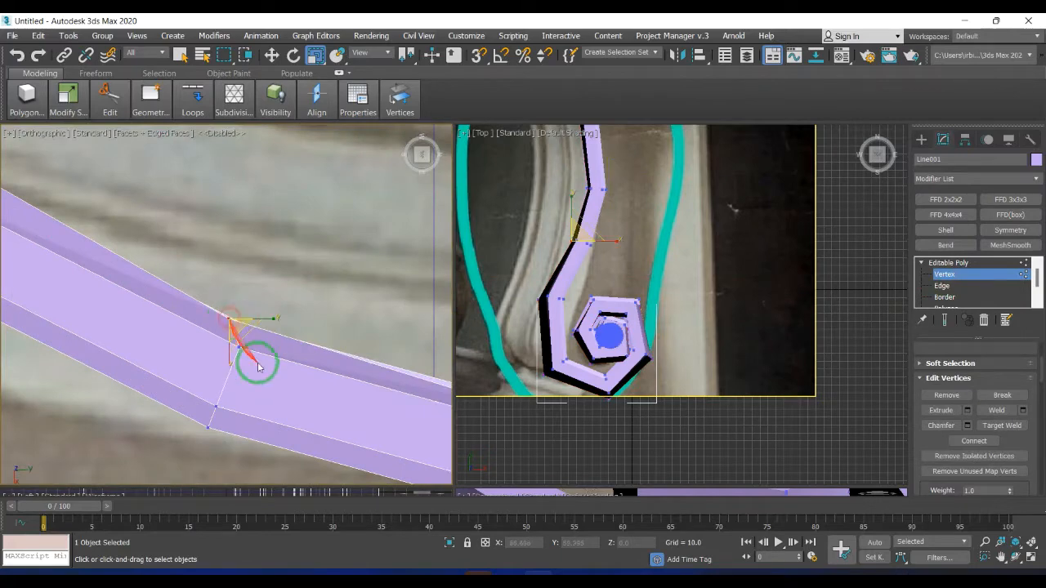
{"action": "key", "text": "w"}
{"action": "middle_click_drag", "start_coordinate": [264, 311], "coordinate": [73, 290]}
{"action": "left_click", "coordinate": [183, 377]}
{"action": "left_click_drag", "start_coordinate": [185, 393], "coordinate": [185, 369]}
{"action": "scroll", "coordinate": [278, 341], "scroll_direction": "down", "scroll_amount": 3}
{"action": "middle_click_drag", "start_coordinate": [293, 340], "coordinate": [189, 344]}
{"action": "left_click", "coordinate": [159, 351]}
{"action": "left_click_drag", "start_coordinate": [161, 372], "coordinate": [161, 361]}
{"action": "scroll", "coordinate": [373, 346], "scroll_direction": "down", "scroll_amount": 2}
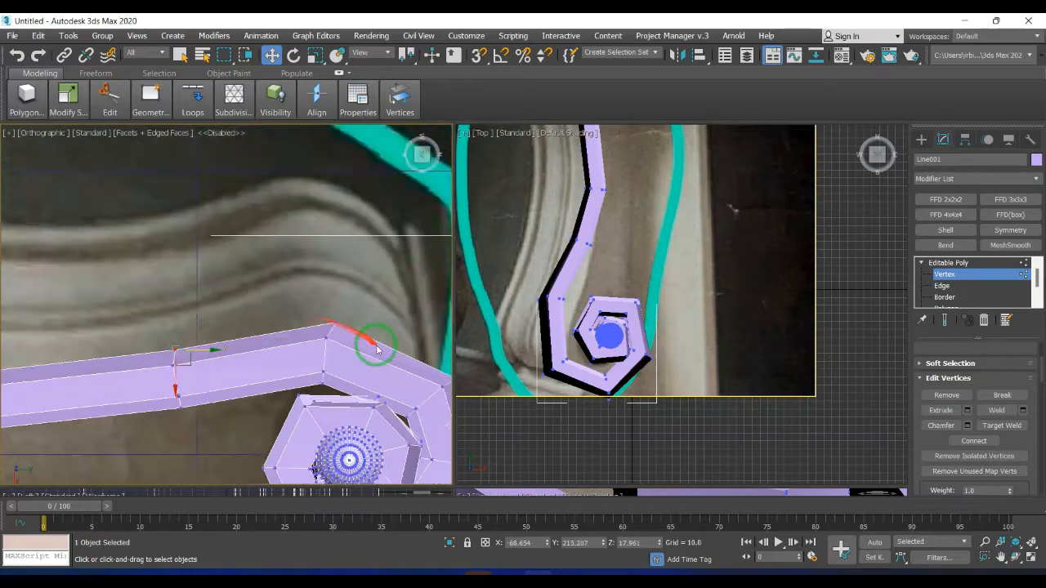
Insert an additional edge loop around the upper part of the scroll's wall, just above the existing upper loop
{"action": "scroll", "coordinate": [198, 253], "scroll_direction": "up", "scroll_amount": 3}
{"action": "middle_click_drag", "start_coordinate": [374, 346], "coordinate": [132, 277]}
{"action": "scroll", "coordinate": [183, 246], "scroll_direction": "down", "scroll_amount": 4}
{"action": "scroll", "coordinate": [172, 282], "scroll_direction": "up", "scroll_amount": 3}
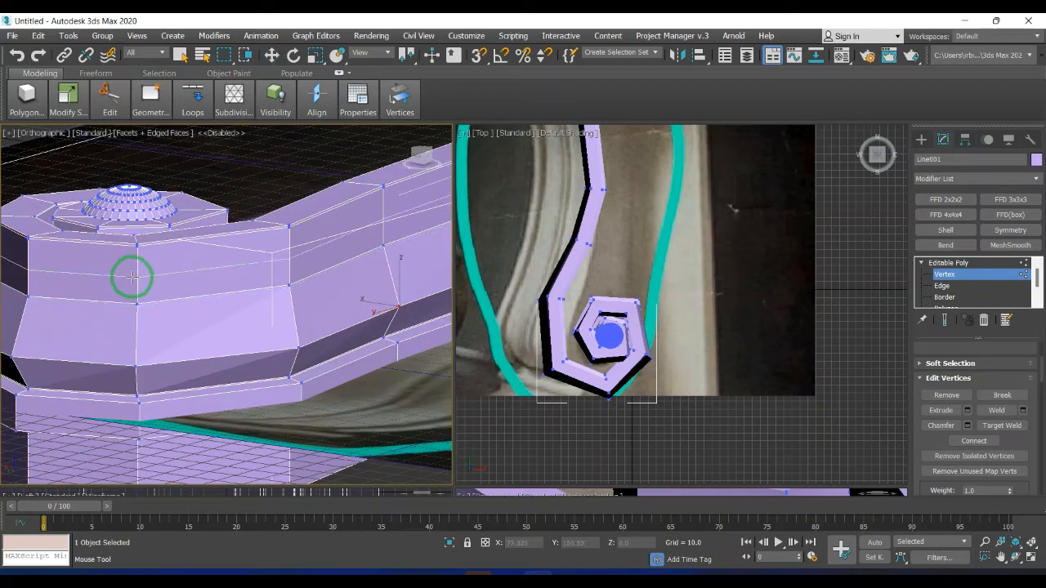
{"action": "right_click", "coordinate": [171, 284]}
{"action": "scroll", "coordinate": [957, 293], "scroll_direction": "down", "scroll_amount": 1}
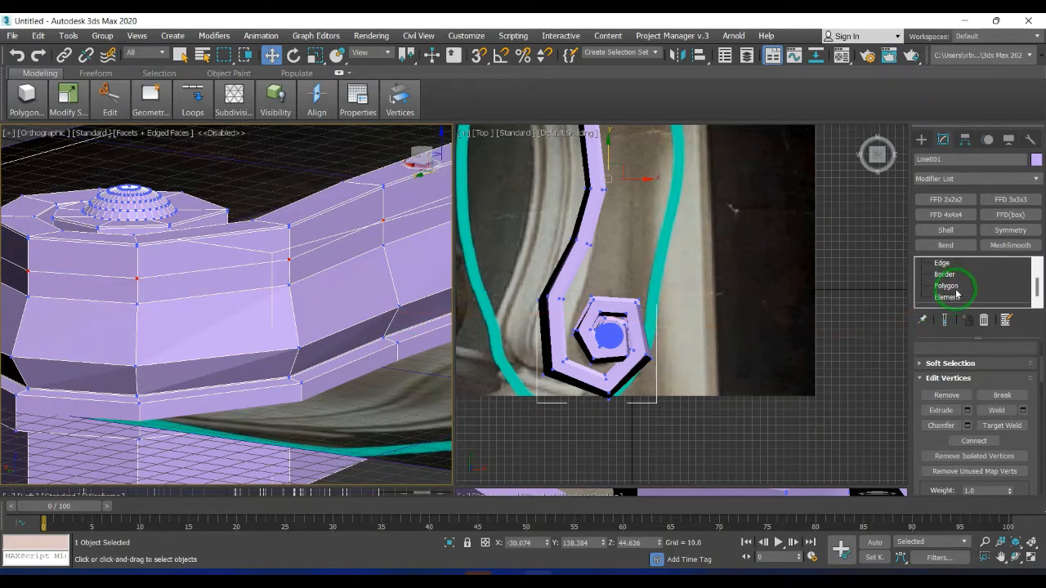
Select the whole ring of narrow polygons between the two upper edge loops on the scroll's wall
{"action": "left_click", "coordinate": [962, 286]}
{"action": "left_click", "coordinate": [357, 243]}
{"action": "left_click", "coordinate": [241, 276], "text": "shift"}
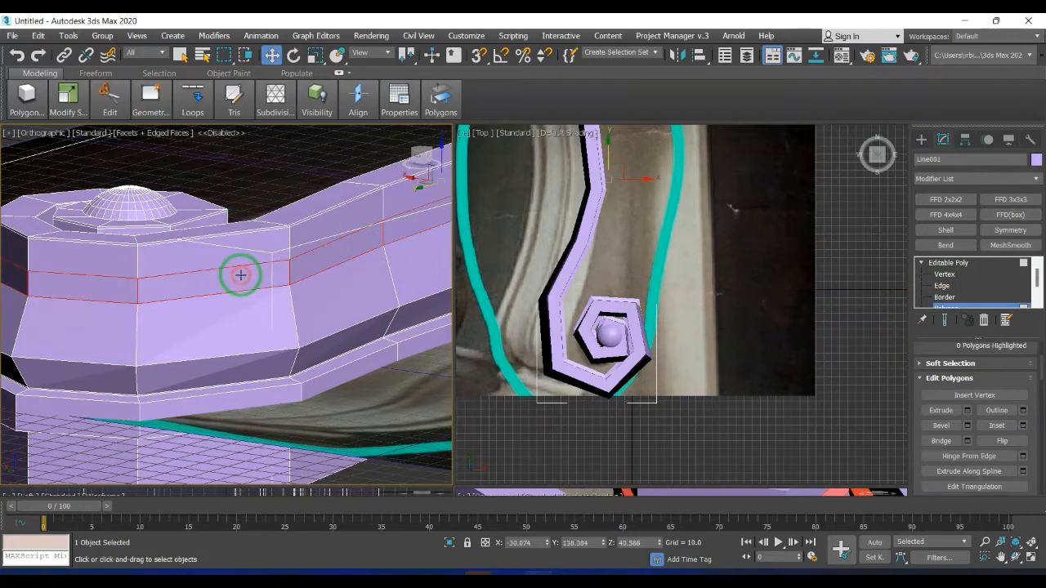
{"action": "scroll", "coordinate": [241, 276], "scroll_direction": "down", "scroll_amount": 5}
{"action": "middle_click_drag", "start_coordinate": [256, 287], "coordinate": [123, 305]}
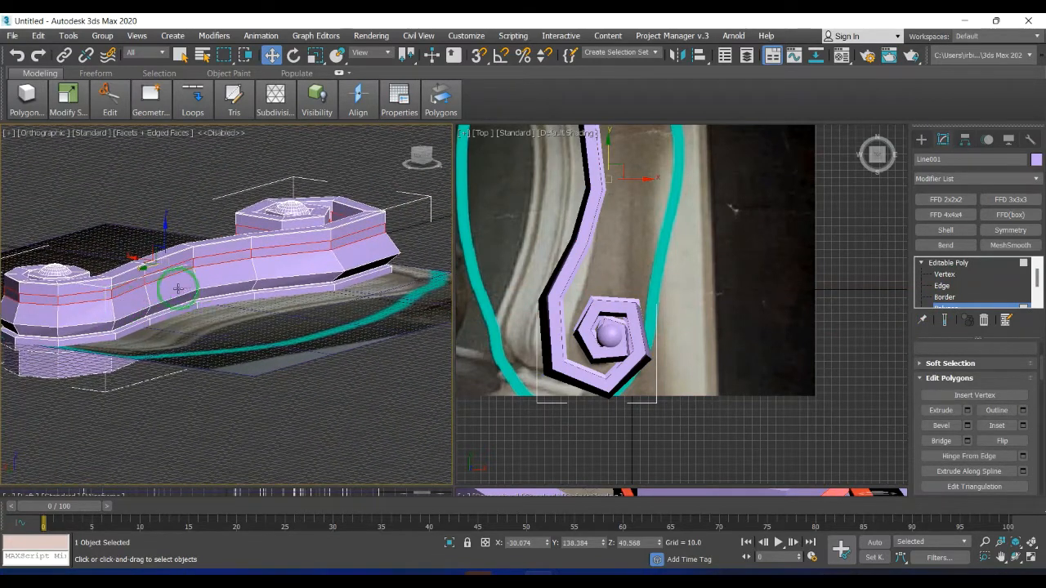
Try scaling the selected upper polygon ring in the Top view, then undo the scaling
{"action": "scroll", "coordinate": [554, 287], "scroll_direction": "down", "scroll_amount": 3}
{"action": "middle_click_drag", "start_coordinate": [553, 287], "coordinate": [559, 342]}
{"action": "left_click", "coordinate": [316, 56]}
{"action": "scroll", "coordinate": [607, 261], "scroll_direction": "up", "scroll_amount": 3}
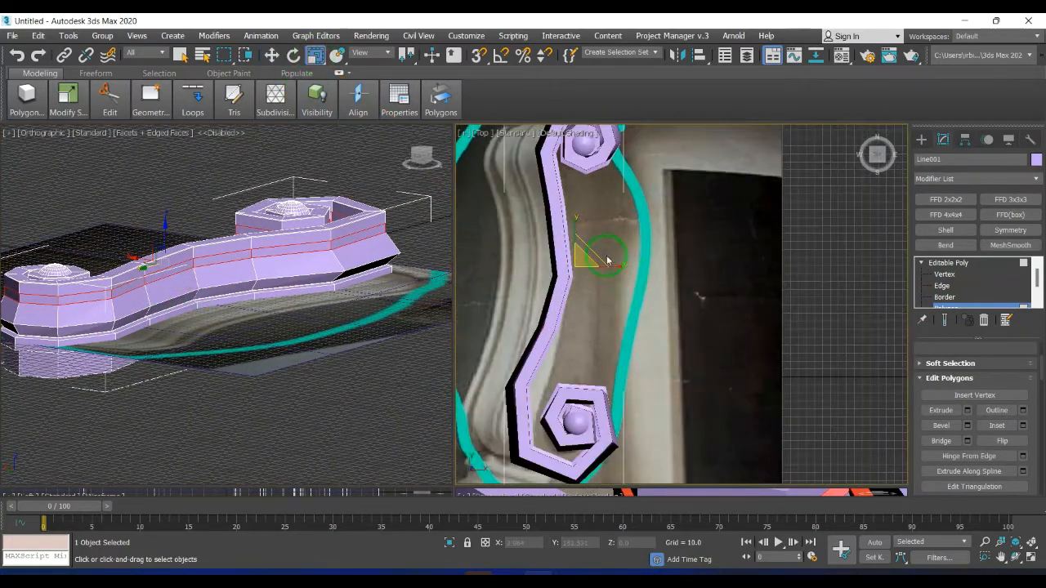
{"action": "left_click_drag", "start_coordinate": [596, 253], "coordinate": [593, 256]}
{"action": "key", "text": "ctrl+z"}
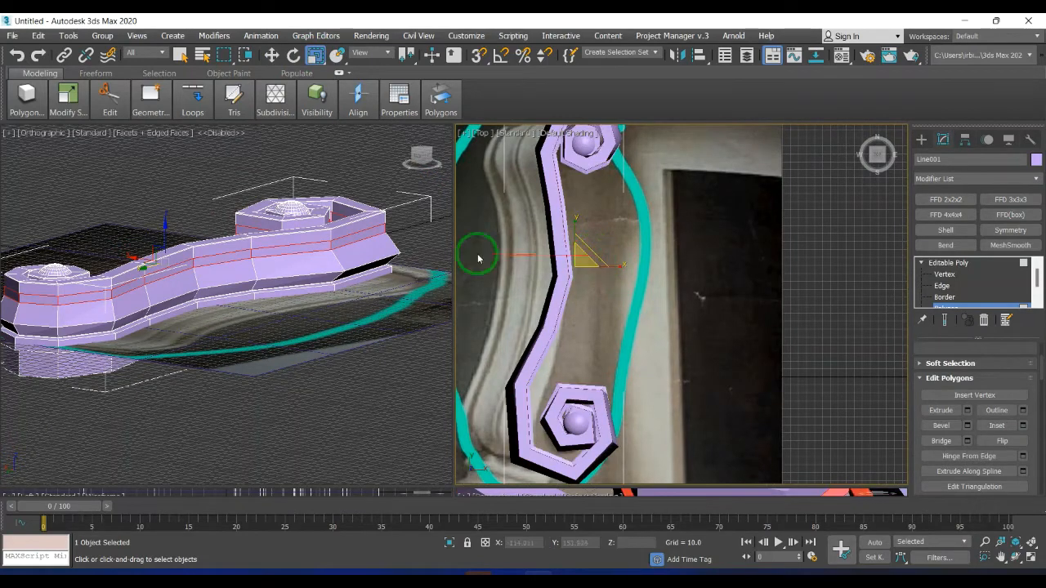
Bevel the selected upper polygon ring inward with height -4.405 and outline -1.0 to recess a groove around the scroll's wall
{"action": "scroll", "coordinate": [292, 249], "scroll_direction": "up", "scroll_amount": 4}
{"action": "left_click", "coordinate": [967, 425]}
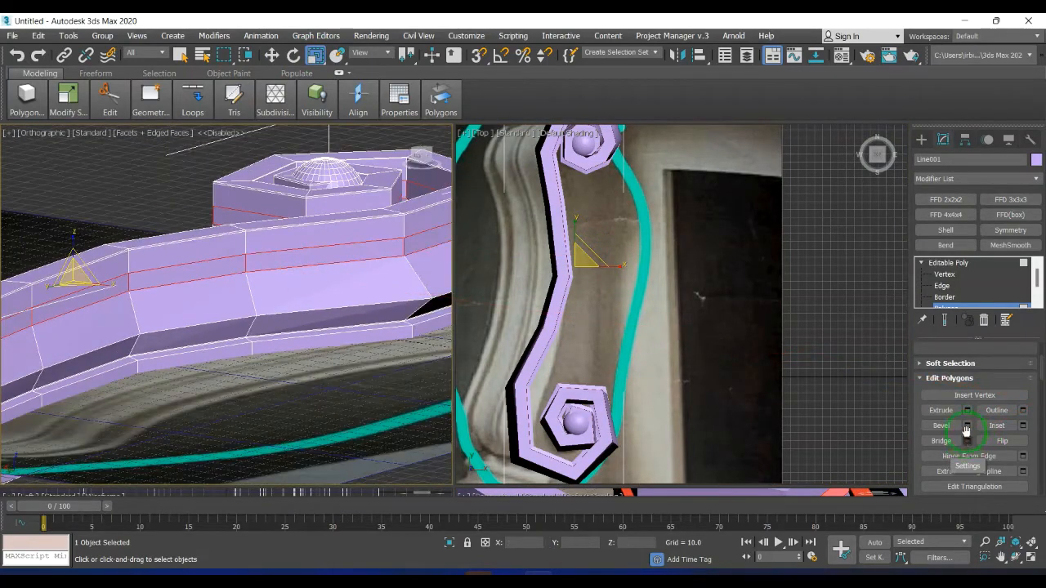
{"action": "scroll", "coordinate": [241, 319], "scroll_direction": "up", "scroll_amount": 2}
{"action": "left_click_drag", "start_coordinate": [236, 331], "coordinate": [236, 362]}
{"action": "scroll", "coordinate": [177, 285], "scroll_direction": "down", "scroll_amount": 6}
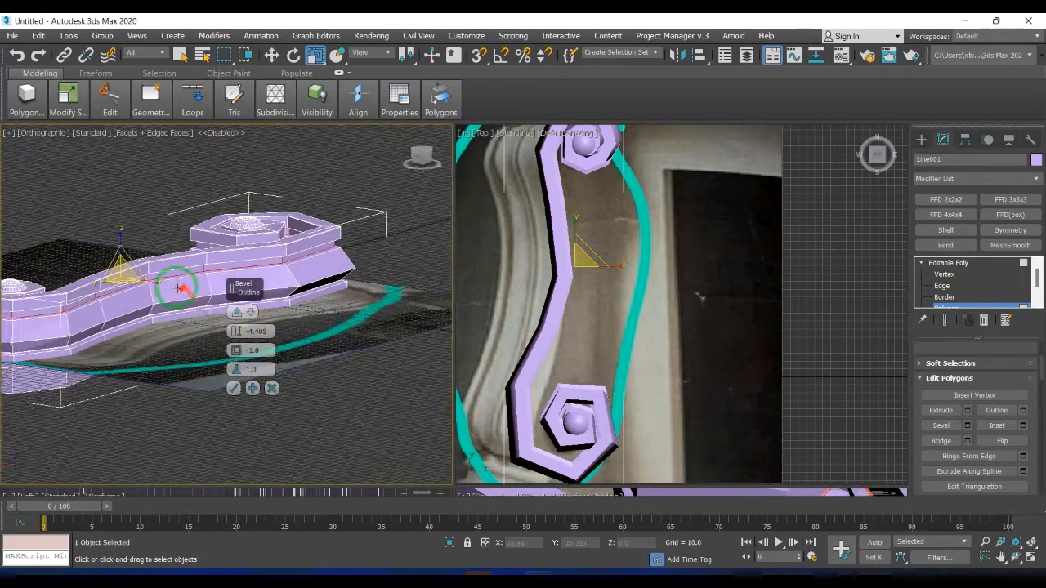
{"action": "scroll", "coordinate": [197, 283], "scroll_direction": "up", "scroll_amount": 1}
{"action": "scroll", "coordinate": [285, 273], "scroll_direction": "up", "scroll_amount": 4}
{"action": "left_click", "coordinate": [234, 389]}
Target-weld the doubled corner vertices along the groove's lower edge on the long curved side of the scroll's wall
{"action": "scroll", "coordinate": [261, 234], "scroll_direction": "up", "scroll_amount": 5}
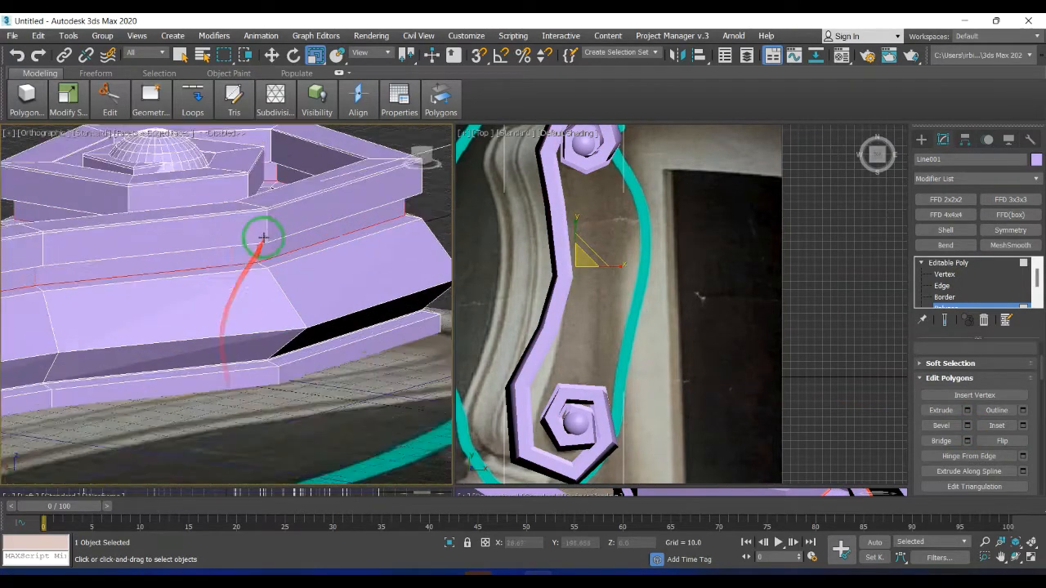
{"action": "key", "text": "1"}
{"action": "right_click", "coordinate": [276, 322]}
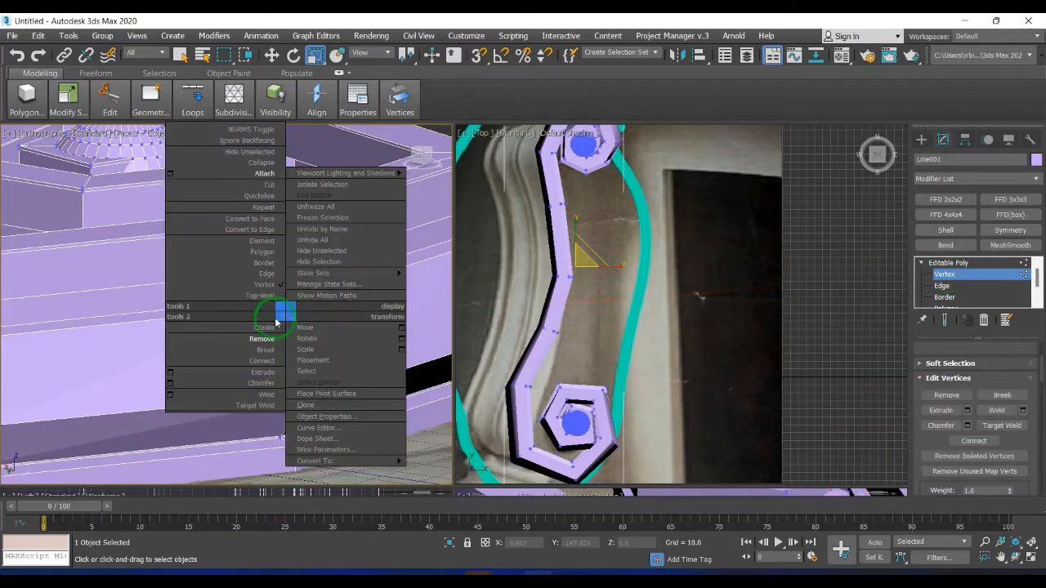
{"action": "left_click", "coordinate": [255, 405]}
{"action": "scroll", "coordinate": [266, 306], "scroll_direction": "up", "scroll_amount": 3}
{"action": "left_click", "coordinate": [287, 307]}
{"action": "left_click", "coordinate": [268, 295]}
{"action": "scroll", "coordinate": [282, 296], "scroll_direction": "down", "scroll_amount": 3}
{"action": "scroll", "coordinate": [285, 290], "scroll_direction": "up", "scroll_amount": 4}
{"action": "middle_click_drag", "start_coordinate": [347, 293], "coordinate": [213, 380], "text": "alt"}
{"action": "left_click", "coordinate": [254, 282]}
{"action": "scroll", "coordinate": [115, 330], "scroll_direction": "down", "scroll_amount": 4}
{"action": "scroll", "coordinate": [188, 343], "scroll_direction": "up", "scroll_amount": 5}
{"action": "left_click", "coordinate": [404, 332]}
{"action": "left_click", "coordinate": [386, 316]}
{"action": "scroll", "coordinate": [296, 331], "scroll_direction": "down", "scroll_amount": 2}
{"action": "left_click", "coordinate": [244, 350]}
{"action": "left_click", "coordinate": [222, 371]}
{"action": "left_click", "coordinate": [190, 371]}
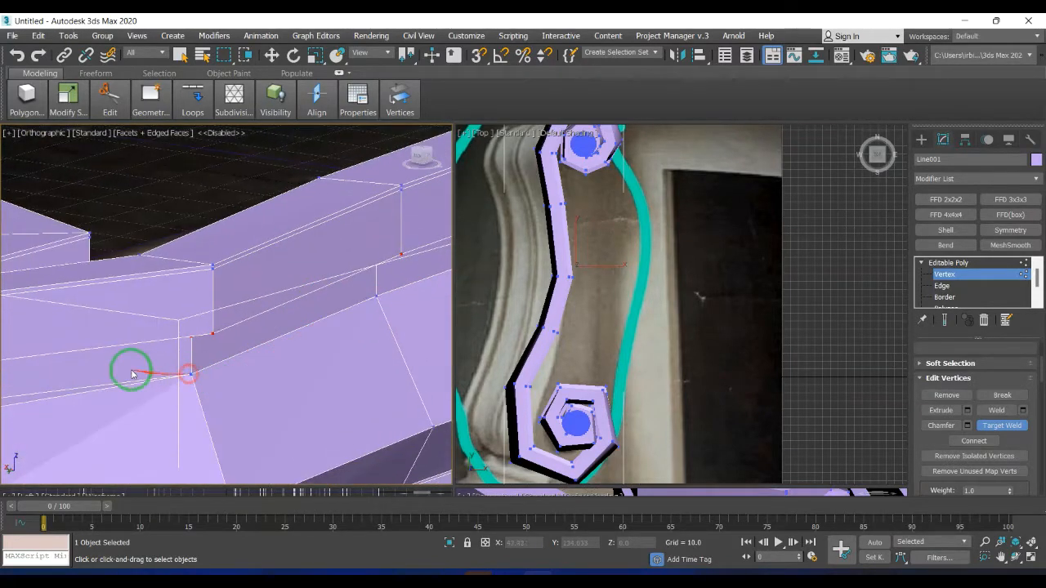
{"action": "left_click", "coordinate": [133, 369]}
Continue target-welding the groove's doubled corner vertices around the scroll ends, and leave vertex editing
{"action": "middle_click_drag", "start_coordinate": [133, 368], "coordinate": [218, 354], "text": "alt"}
{"action": "middle_click_drag", "start_coordinate": [115, 337], "coordinate": [194, 336], "text": "alt"}
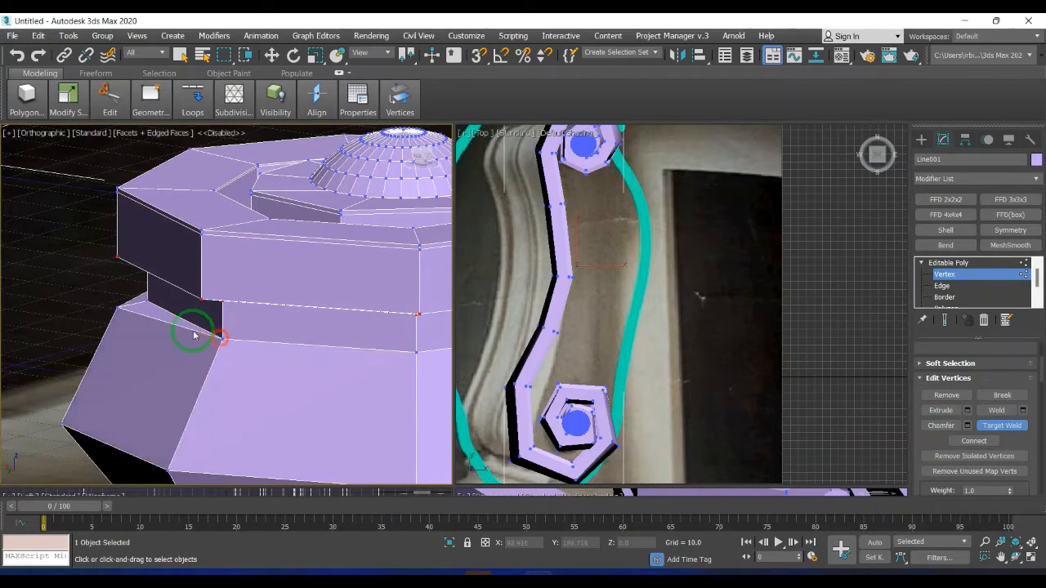
{"action": "scroll", "coordinate": [152, 302], "scroll_direction": "down", "scroll_amount": 3}
{"action": "middle_click_drag", "start_coordinate": [158, 306], "coordinate": [1045, 339], "text": "alt"}
{"action": "scroll", "coordinate": [378, 307], "scroll_direction": "up", "scroll_amount": 5}
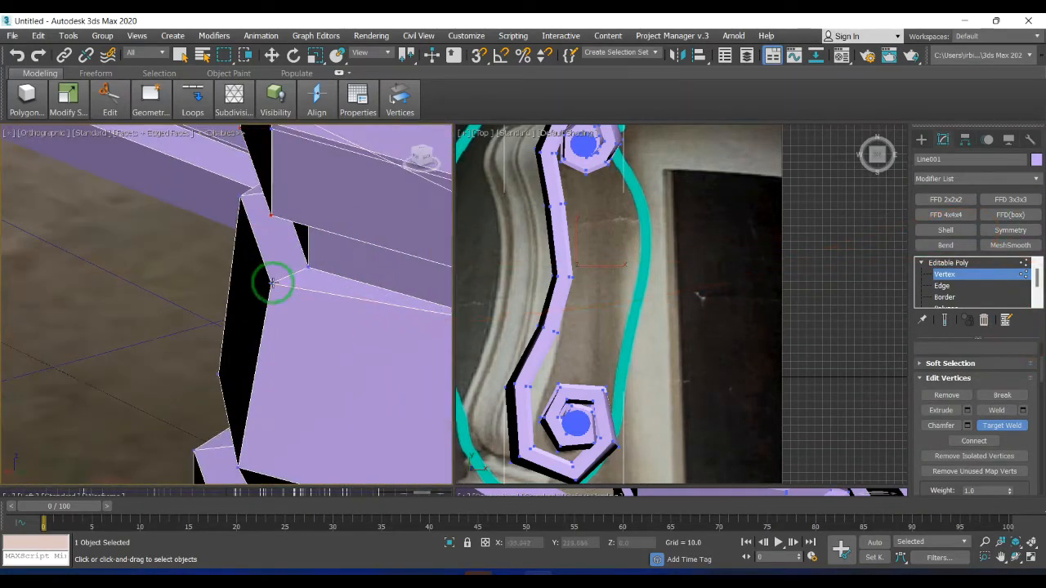
{"action": "scroll", "coordinate": [287, 274], "scroll_direction": "down", "scroll_amount": 5}
{"action": "middle_click_drag", "start_coordinate": [270, 278], "coordinate": [331, 262], "text": "alt"}
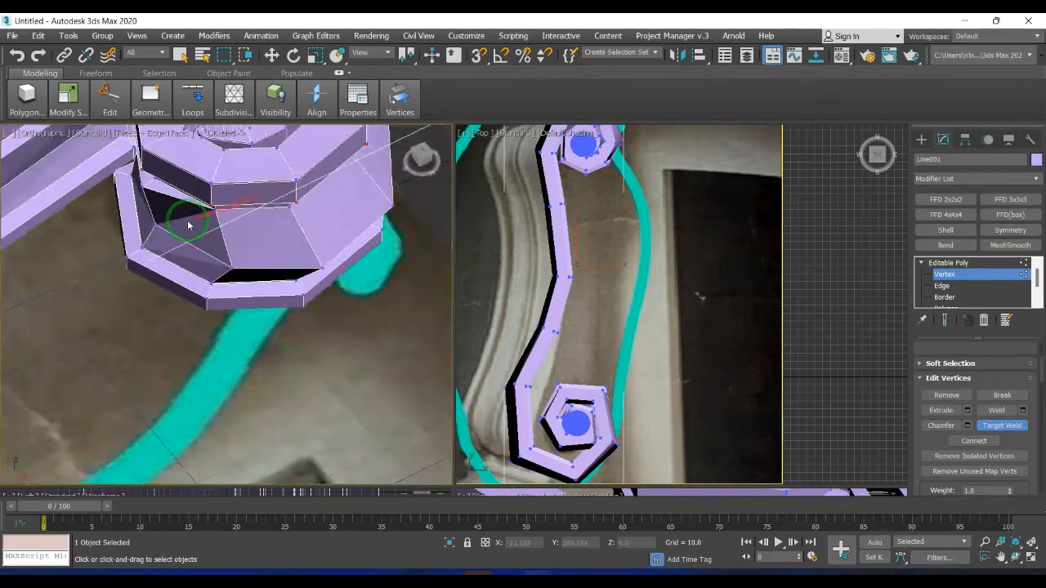
{"action": "scroll", "coordinate": [174, 324], "scroll_direction": "down", "scroll_amount": 5}
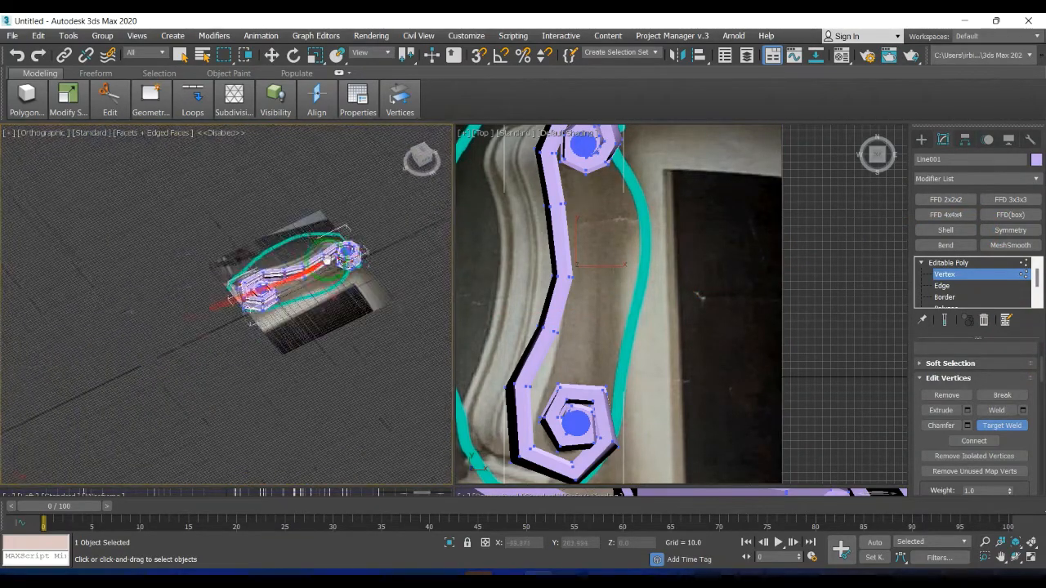
{"action": "scroll", "coordinate": [302, 356], "scroll_direction": "up", "scroll_amount": 7}
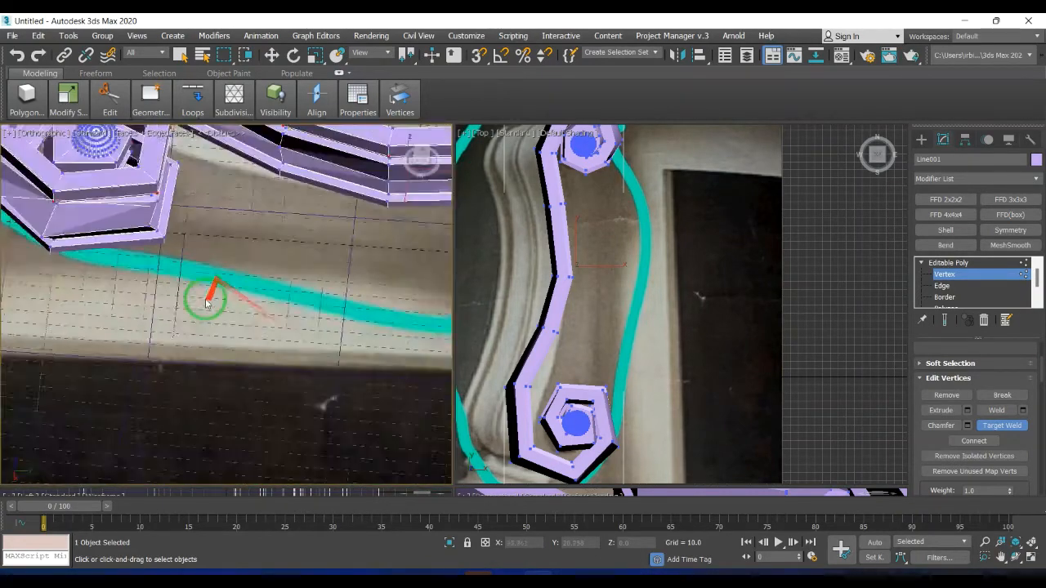
{"action": "middle_click_drag", "start_coordinate": [206, 303], "coordinate": [253, 325], "text": "alt"}
{"action": "scroll", "coordinate": [239, 268], "scroll_direction": "up", "scroll_amount": 5}
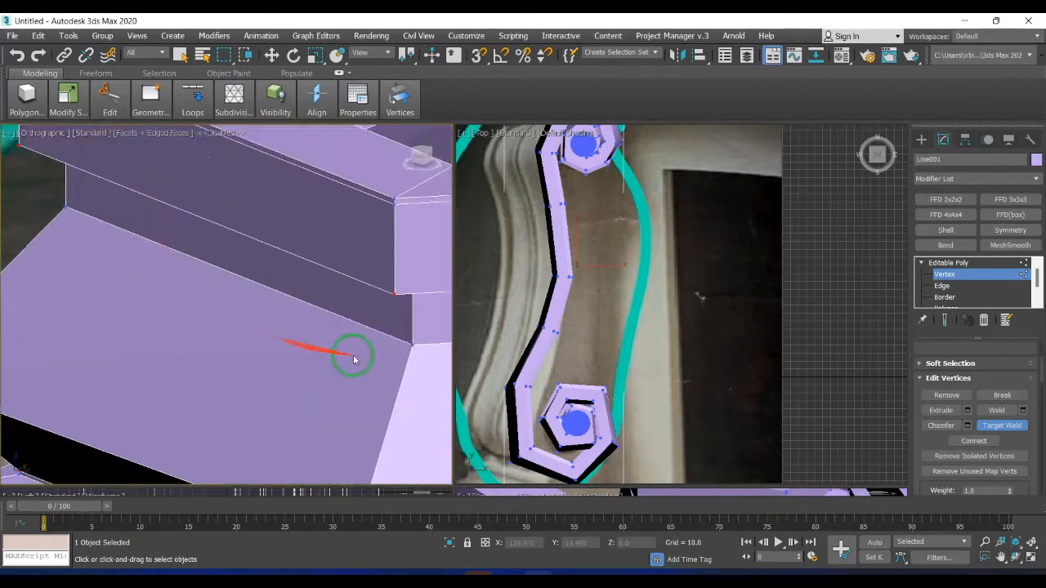
{"action": "middle_click_drag", "start_coordinate": [327, 309], "coordinate": [122, 266], "text": "alt"}
{"action": "scroll", "coordinate": [357, 330], "scroll_direction": "down", "scroll_amount": 4}
{"action": "scroll", "coordinate": [239, 264], "scroll_direction": "up", "scroll_amount": 5}
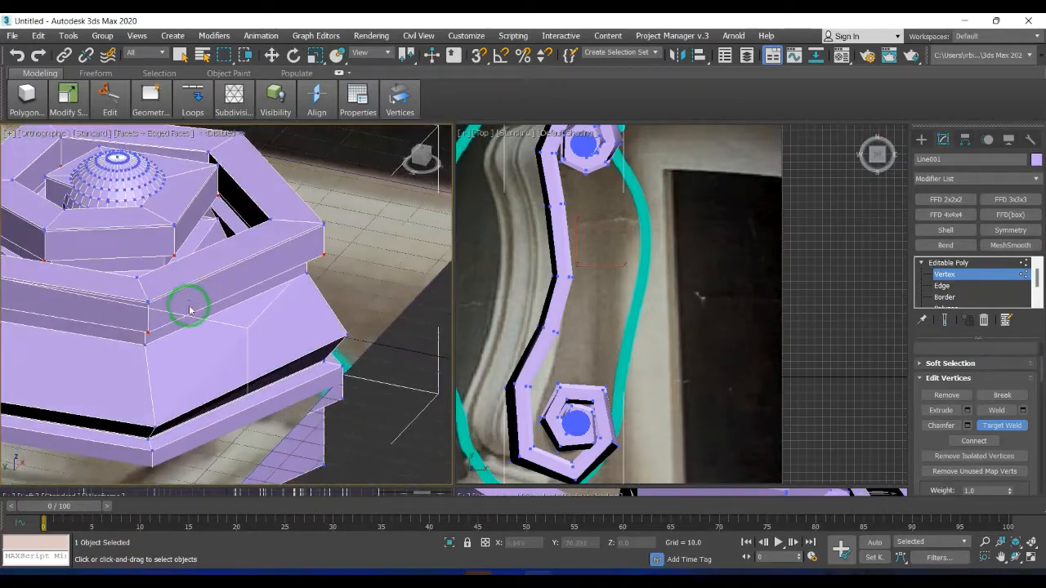
{"action": "scroll", "coordinate": [303, 319], "scroll_direction": "up", "scroll_amount": 2}
{"action": "middle_click_drag", "start_coordinate": [361, 321], "coordinate": [238, 354]}
{"action": "scroll", "coordinate": [236, 355], "scroll_direction": "up", "scroll_amount": 4}
{"action": "left_click", "coordinate": [950, 276]}
Start a standard box primitive and check the bracket's shape in the reference photo in Photos
{"action": "scroll", "coordinate": [299, 290], "scroll_direction": "down", "scroll_amount": 6}
{"action": "middle_click_drag", "start_coordinate": [287, 324], "coordinate": [317, 338]}
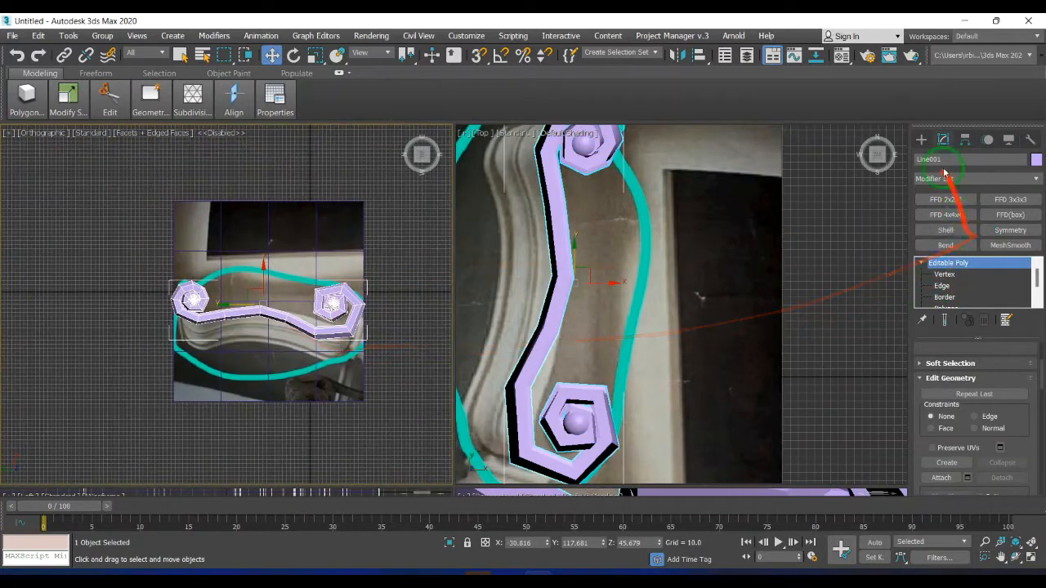
{"action": "left_click", "coordinate": [921, 140]}
{"action": "left_click", "coordinate": [947, 219]}
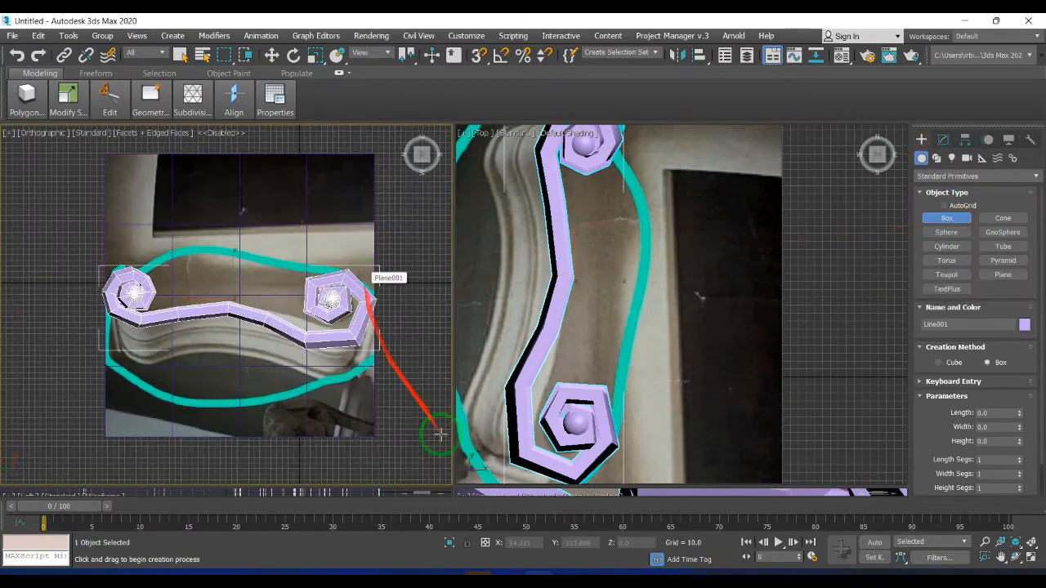
{"action": "left_click", "coordinate": [508, 577]}
{"action": "left_click", "coordinate": [526, 353]}
{"action": "double_click", "coordinate": [545, 317]}
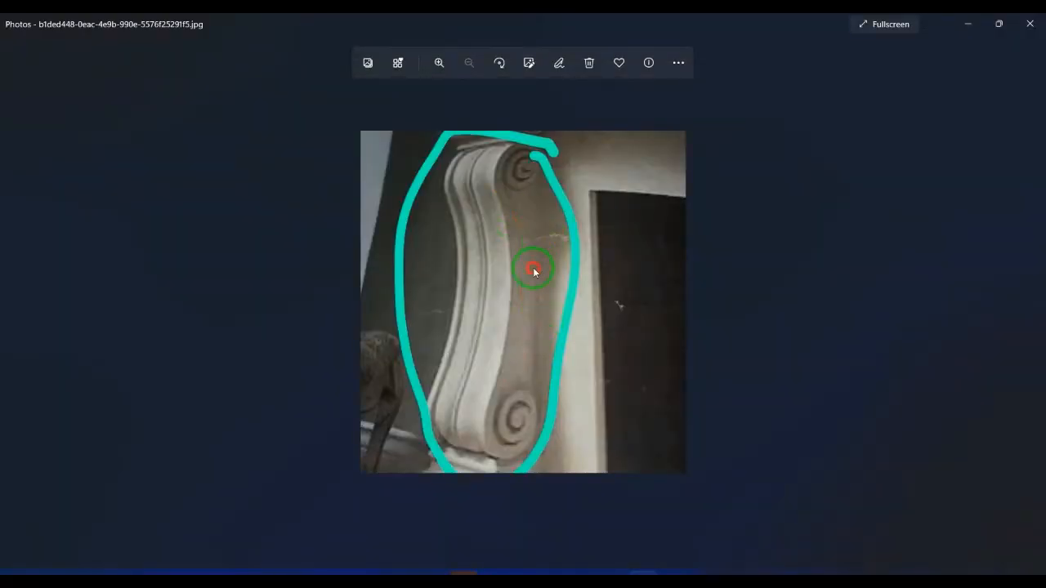
{"action": "left_click", "coordinate": [968, 26]}
Draw a box about 466 by 88 units over the scroll in the top view, spanning from one scroll end to the other
{"action": "left_click", "coordinate": [259, 341]}
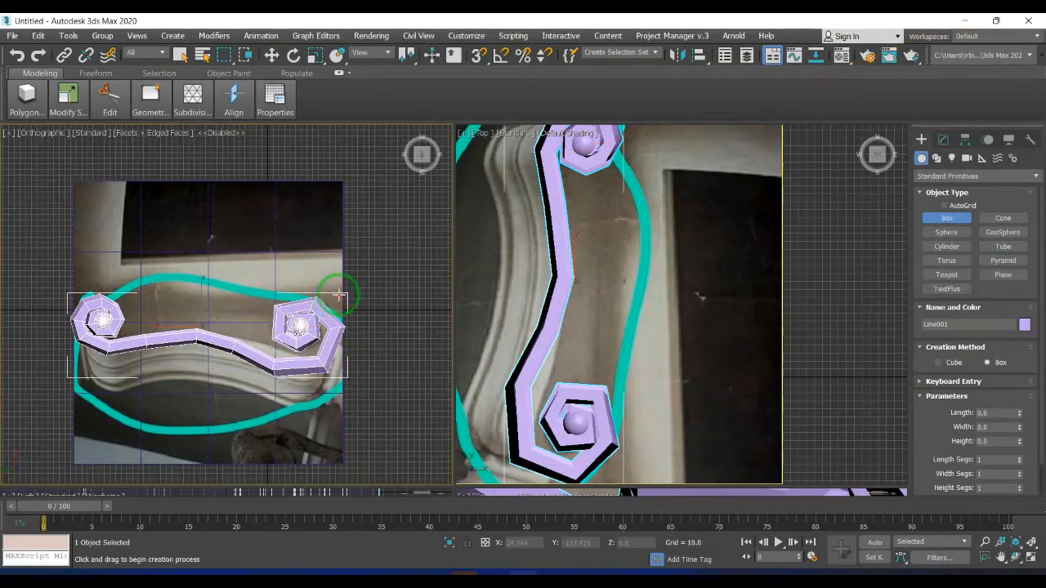
{"action": "left_click_drag", "start_coordinate": [338, 295], "coordinate": [79, 343]}
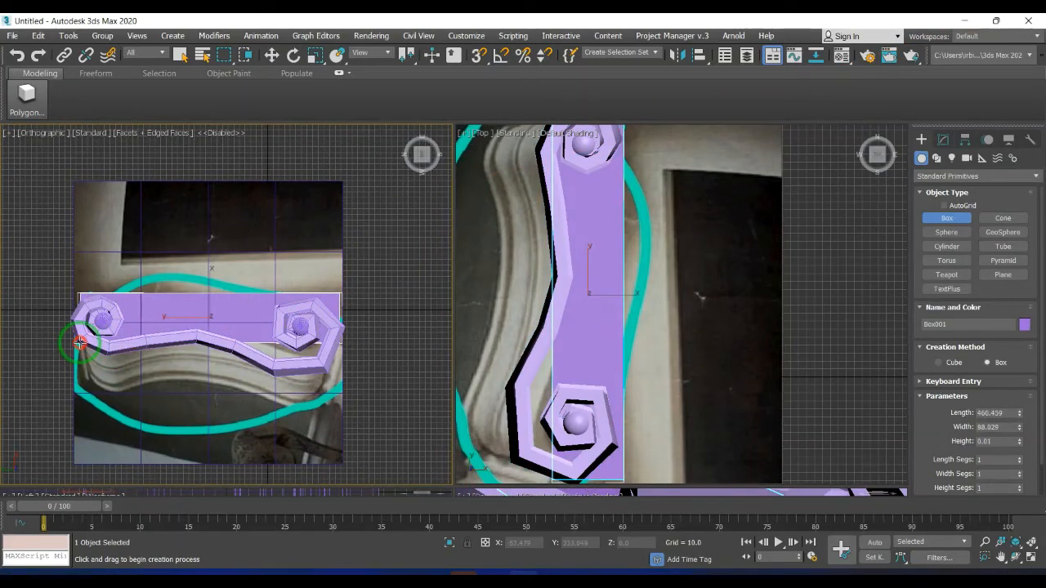
{"action": "left_click", "coordinate": [79, 315]}
{"action": "key", "text": "w"}
Raise the box in the Right view to about Z 14.53, within the scroll's depth
{"action": "left_click_drag", "start_coordinate": [898, 154], "coordinate": [887, 160]}
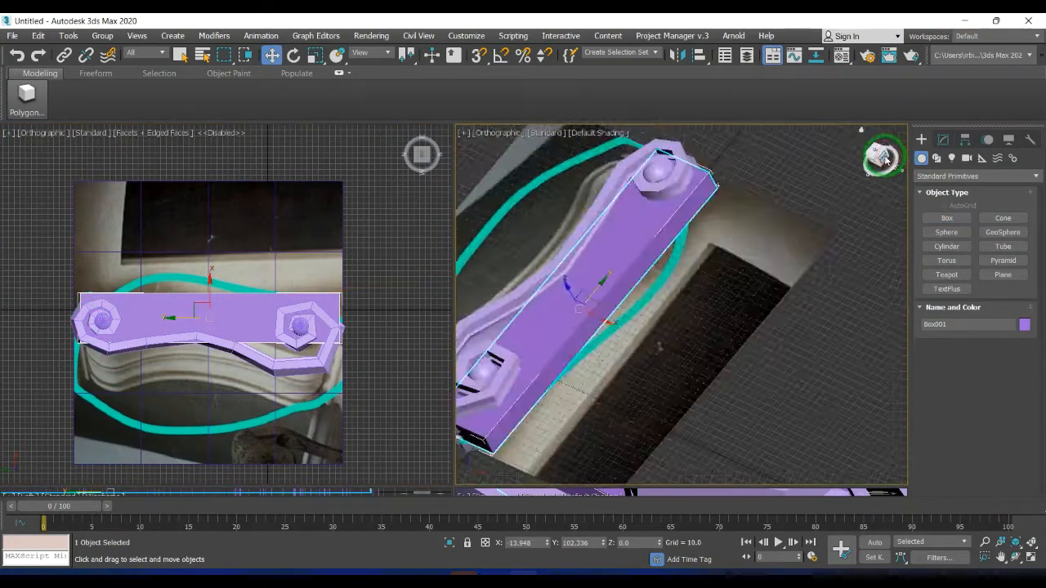
{"action": "left_click", "coordinate": [887, 160]}
{"action": "scroll", "coordinate": [645, 299], "scroll_direction": "up", "scroll_amount": 2}
{"action": "left_click_drag", "start_coordinate": [622, 290], "coordinate": [623, 275]}
Convert the box to an Editable Poly
{"action": "right_click", "coordinate": [662, 277]}
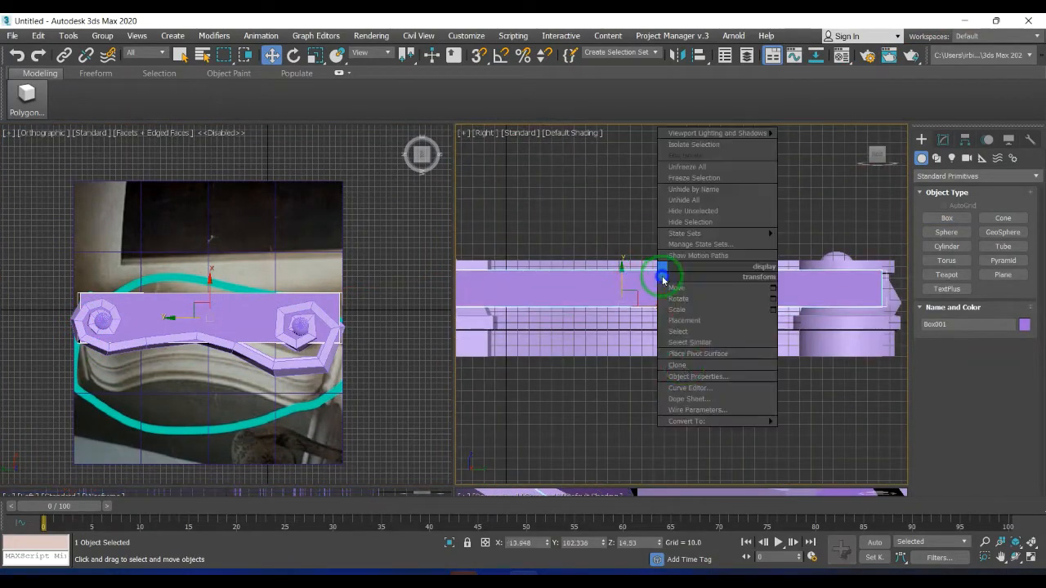
{"action": "mouse_move", "coordinate": [690, 421]}
{"action": "left_click", "coordinate": [817, 432]}
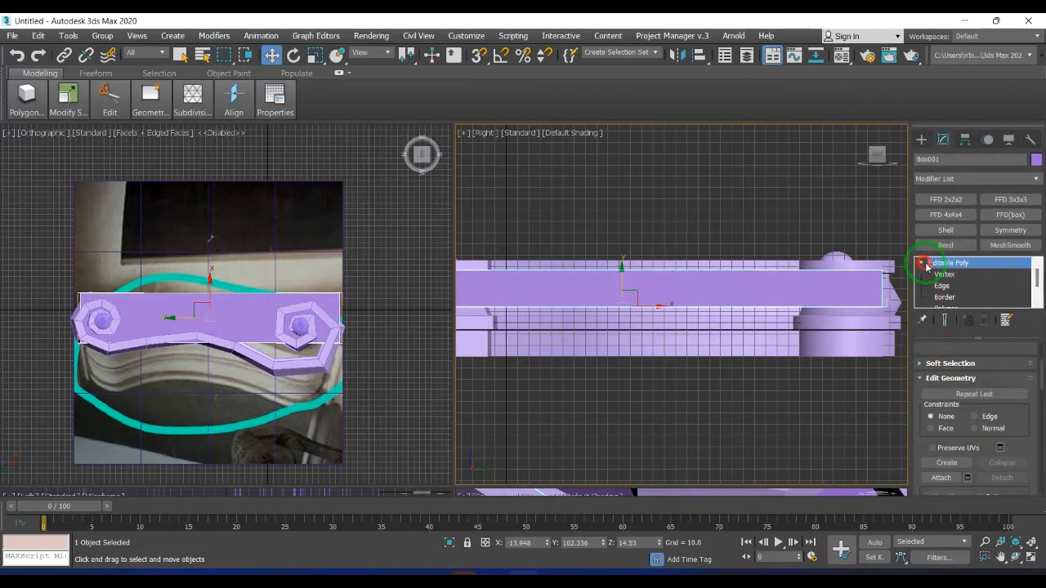
Move the box's bottom vertices down to about Z -19.6 in the Right view, near the scroll's underside
{"action": "left_click", "coordinate": [945, 274]}
{"action": "scroll", "coordinate": [873, 312], "scroll_direction": "down", "scroll_amount": 1}
{"action": "left_click_drag", "start_coordinate": [461, 352], "coordinate": [461, 351]}
{"action": "left_click_drag", "start_coordinate": [693, 268], "coordinate": [693, 294]}
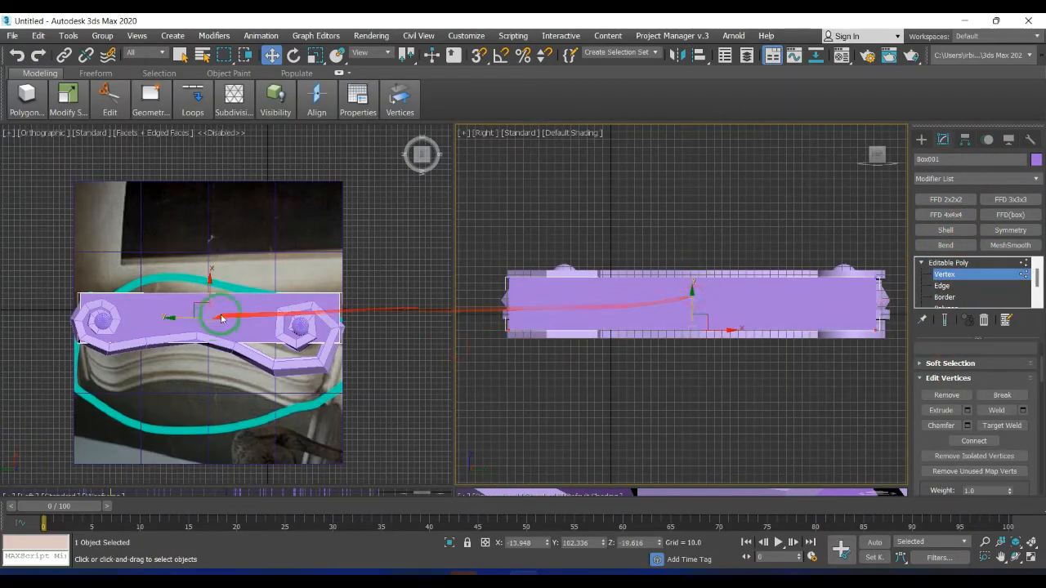
{"action": "middle_click_drag", "start_coordinate": [219, 317], "coordinate": [173, 321]}
{"action": "left_click_drag", "start_coordinate": [164, 286], "coordinate": [162, 315]}
{"action": "key", "text": "ctrl+z"}
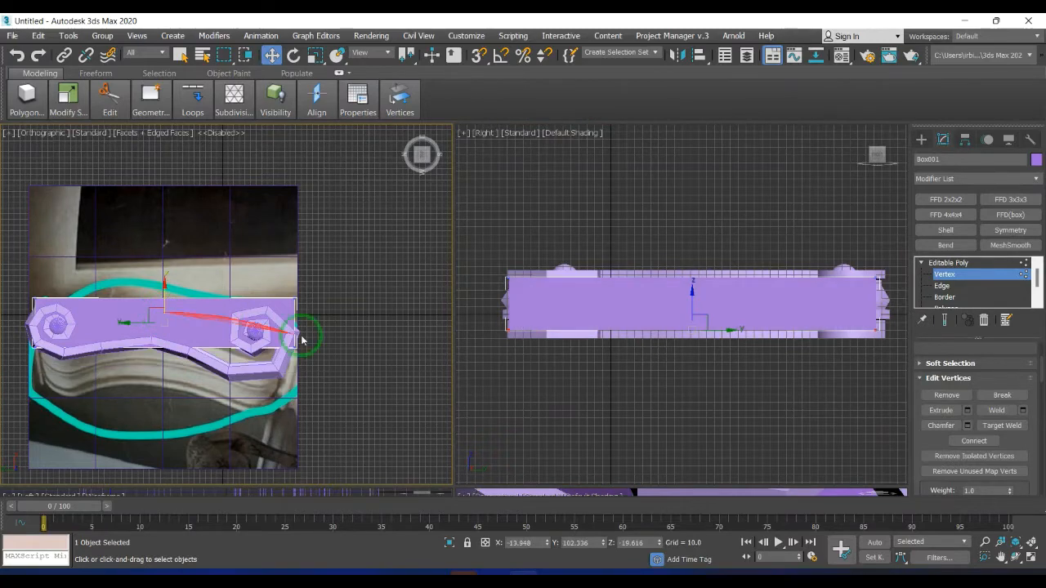
Insert edge loops across the box at both scroll centres and the middle, and move their lower vertices towards the scroll's curved band
{"action": "scroll", "coordinate": [119, 289], "scroll_direction": "down", "scroll_amount": 2}
{"action": "scroll", "coordinate": [229, 327], "scroll_direction": "up", "scroll_amount": 2}
{"action": "scroll", "coordinate": [237, 325], "scroll_direction": "up", "scroll_amount": 4}
{"action": "key", "text": "alt+1"}
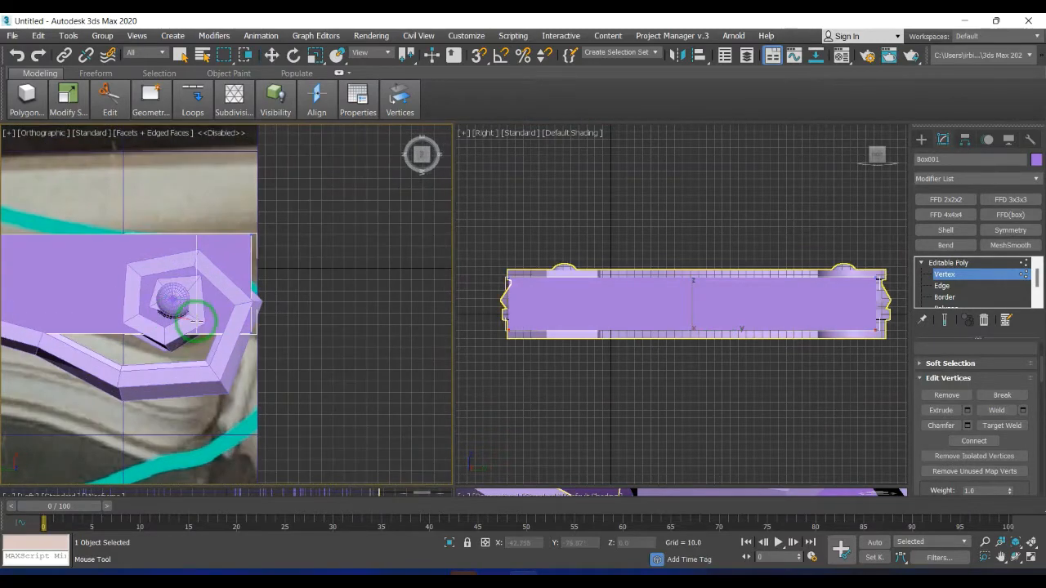
{"action": "left_click", "coordinate": [159, 321]}
{"action": "scroll", "coordinate": [97, 314], "scroll_direction": "down", "scroll_amount": 2}
{"action": "middle_click_drag", "start_coordinate": [96, 314], "coordinate": [281, 316]}
{"action": "key", "text": "w"}
{"action": "left_click", "coordinate": [61, 318]}
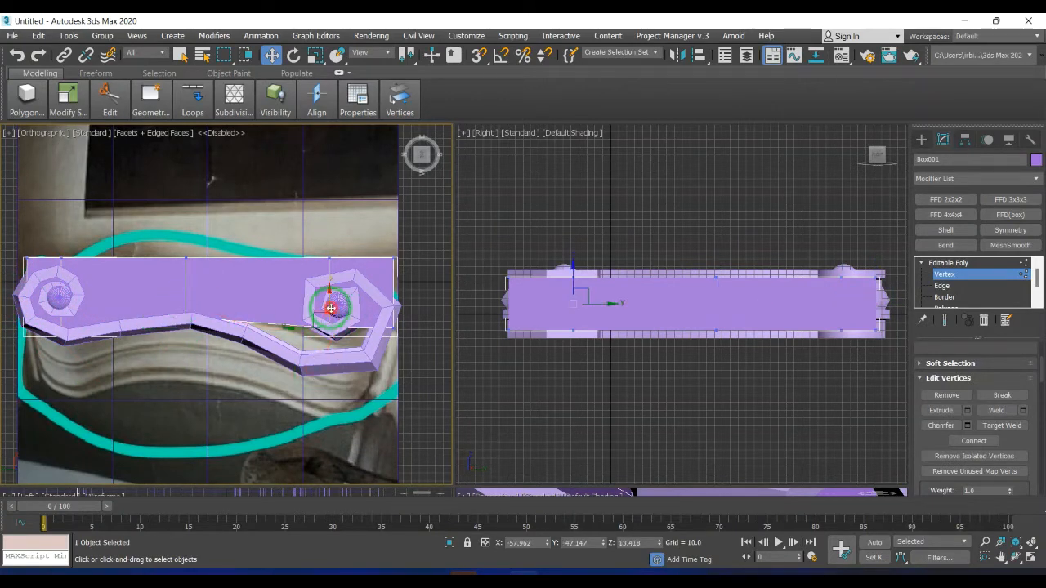
Add cross loops on both sides of the large scroll's centre and move the lower vertices to fit inside its band
{"action": "key", "text": "alt+1"}
{"action": "middle_click_drag", "start_coordinate": [270, 331], "coordinate": [263, 329]}
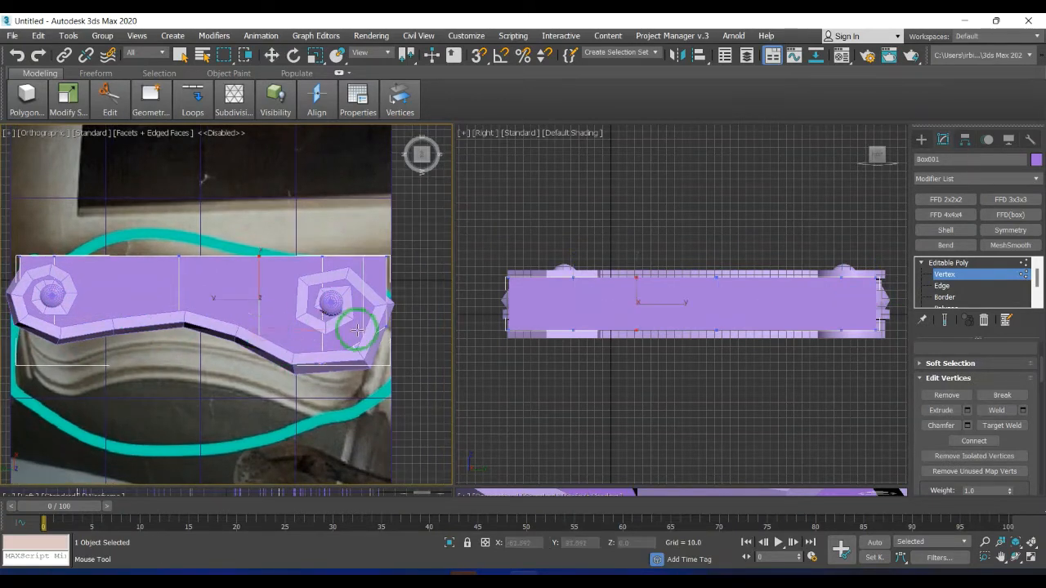
{"action": "key", "text": "w"}
{"action": "scroll", "coordinate": [357, 330], "scroll_direction": "up", "scroll_amount": 6}
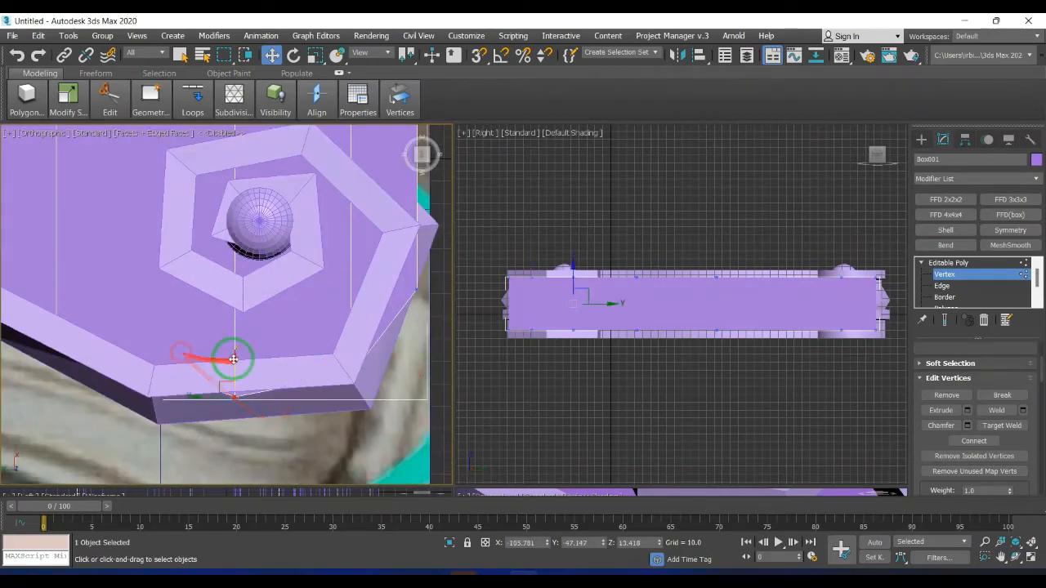
{"action": "scroll", "coordinate": [315, 334], "scroll_direction": "down", "scroll_amount": 3}
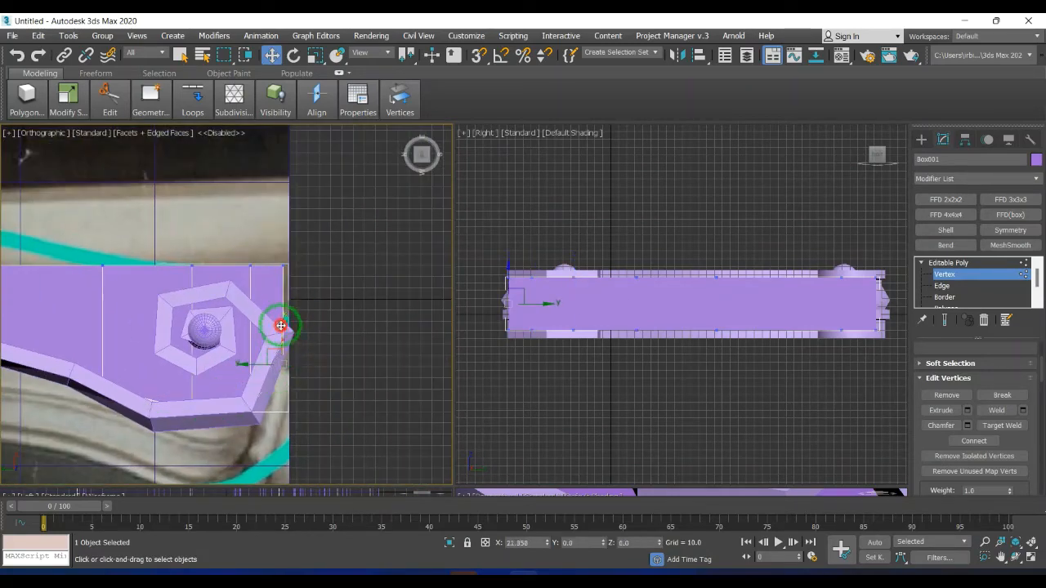
{"action": "middle_click_drag", "start_coordinate": [140, 367], "coordinate": [152, 369]}
{"action": "left_click", "coordinate": [163, 393]}
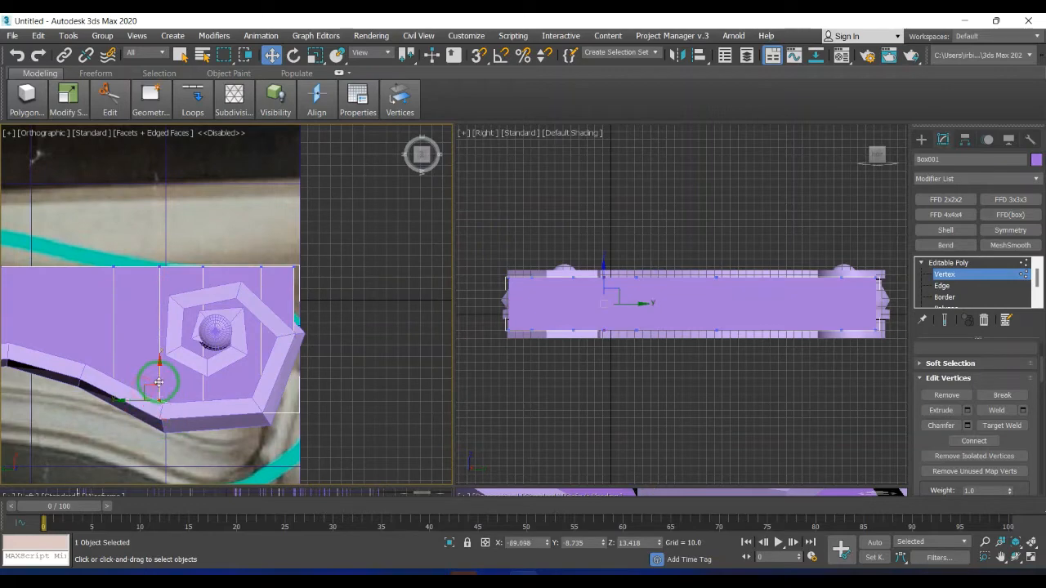
Add a cross loop beside the small scroll and a lengthwise loop, and shift the end vertices out to the scroll's outline
{"action": "scroll", "coordinate": [45, 364], "scroll_direction": "down", "scroll_amount": 5}
{"action": "scroll", "coordinate": [187, 374], "scroll_direction": "up", "scroll_amount": 4}
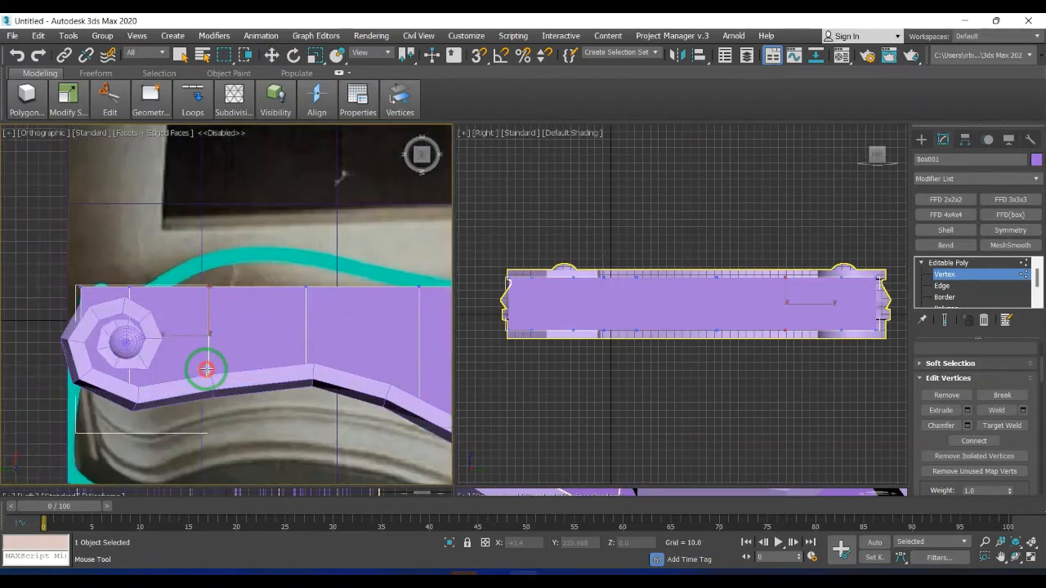
{"action": "key", "text": "w"}
{"action": "left_click_drag", "start_coordinate": [91, 263], "coordinate": [50, 408]}
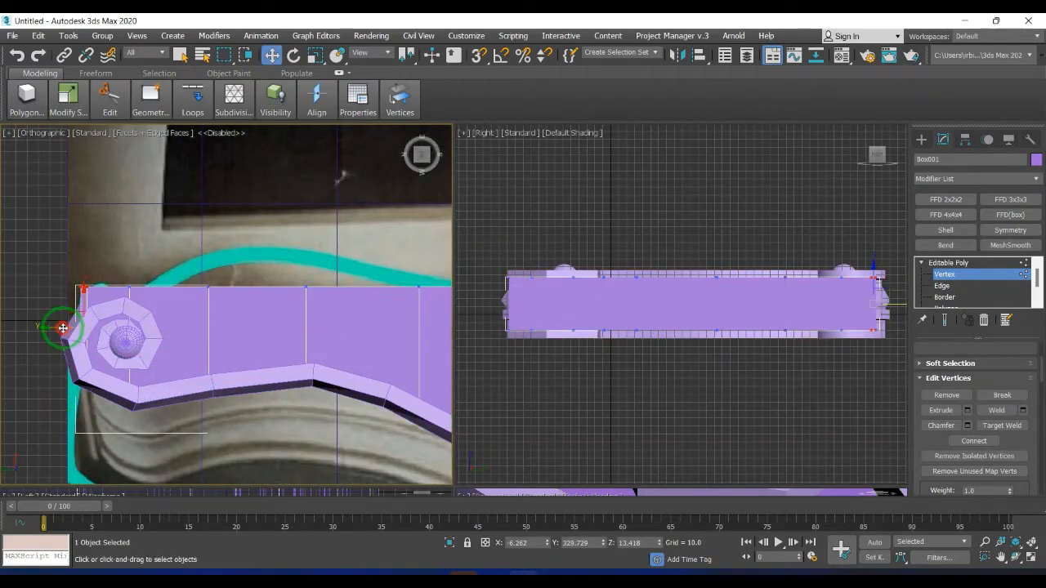
{"action": "middle_click_drag", "start_coordinate": [78, 320], "coordinate": [80, 334]}
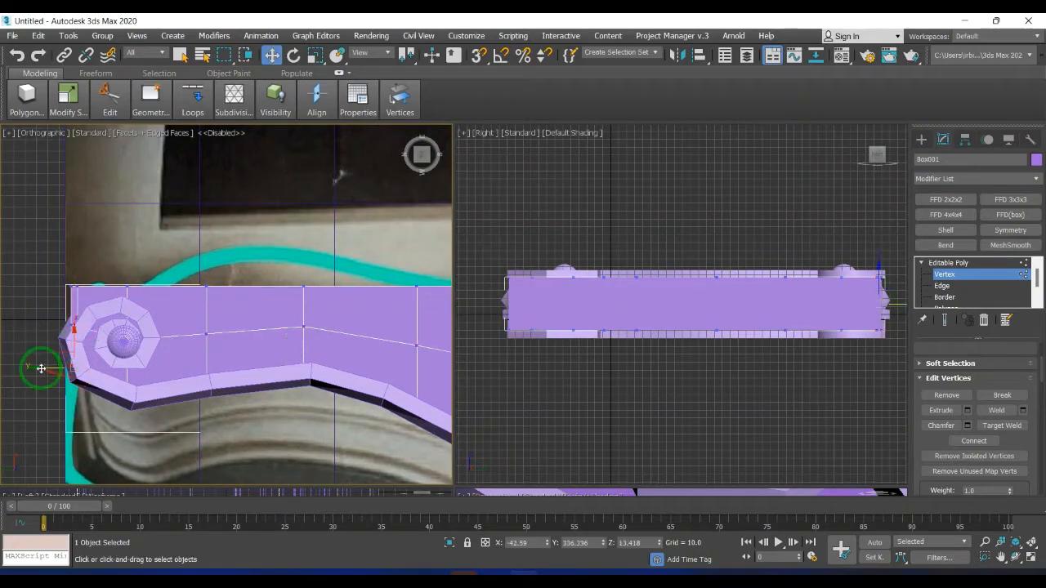
Insert support edge loops close to the box's straight long edge and its two ends
{"action": "scroll", "coordinate": [70, 287], "scroll_direction": "up", "scroll_amount": 4}
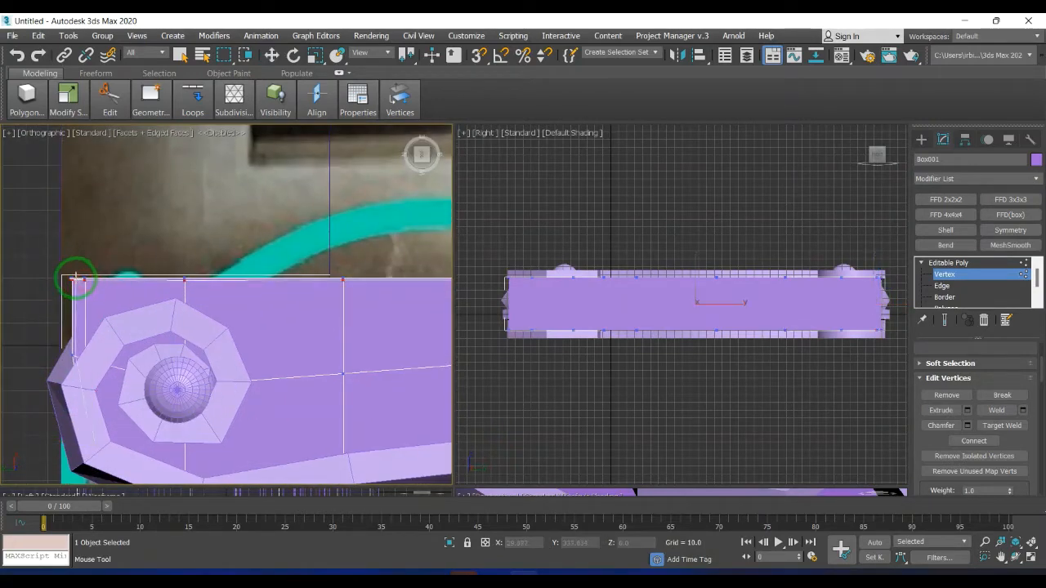
{"action": "scroll", "coordinate": [72, 280], "scroll_direction": "down", "scroll_amount": 4}
{"action": "scroll", "coordinate": [51, 217], "scroll_direction": "up", "scroll_amount": 3}
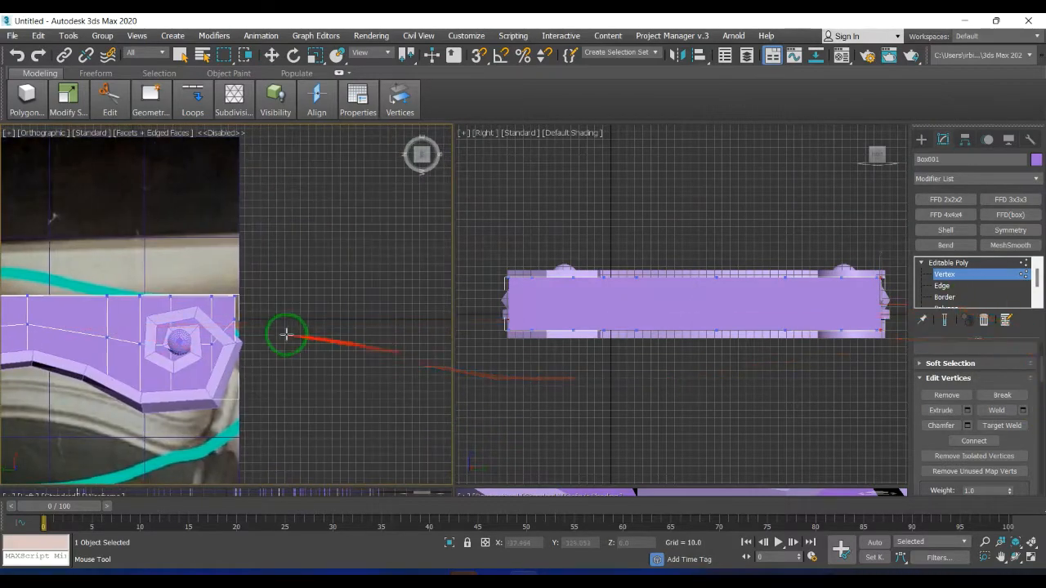
{"action": "scroll", "coordinate": [286, 335], "scroll_direction": "up", "scroll_amount": 4}
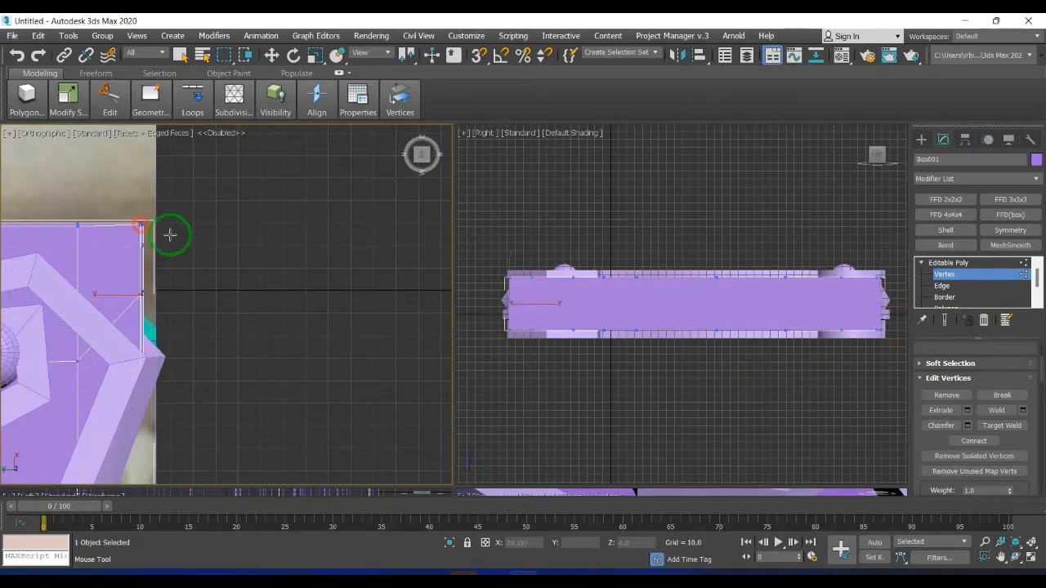
Insert a support edge loop just below the box's upper face in the Right view
{"action": "middle_click_drag", "start_coordinate": [506, 278], "coordinate": [500, 292]}
{"action": "left_click", "coordinate": [504, 294]}
{"action": "right_click", "coordinate": [500, 294]}
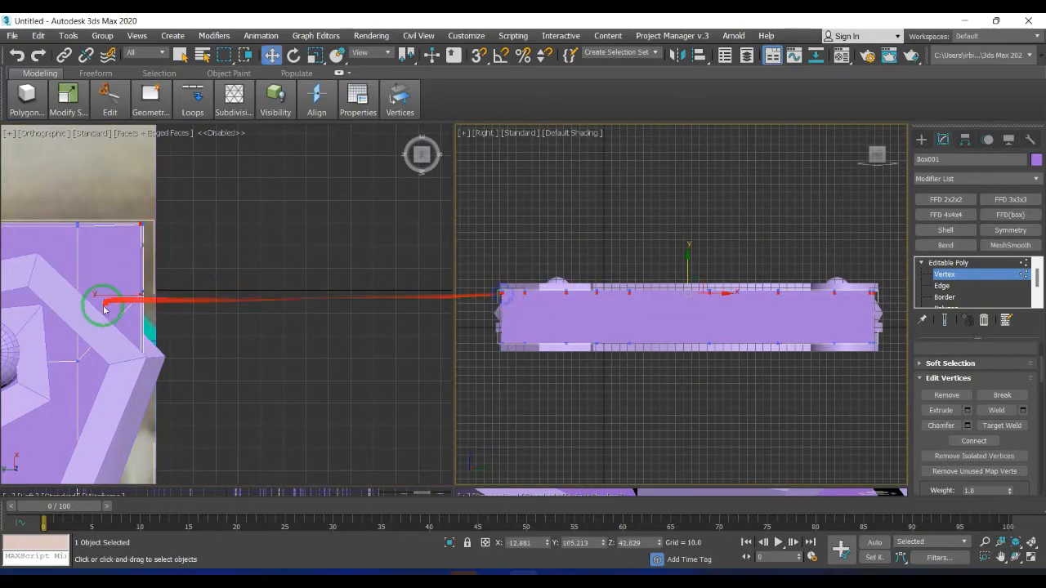
Finish editing the box's vertices and deselect the box in the front view
{"action": "scroll", "coordinate": [103, 303], "scroll_direction": "down", "scroll_amount": 6}
{"action": "middle_click_drag", "start_coordinate": [122, 325], "coordinate": [292, 327]}
{"action": "right_click", "coordinate": [304, 347]}
{"action": "middle_click_drag", "start_coordinate": [94, 362], "coordinate": [137, 358]}
{"action": "left_click", "coordinate": [160, 307]}
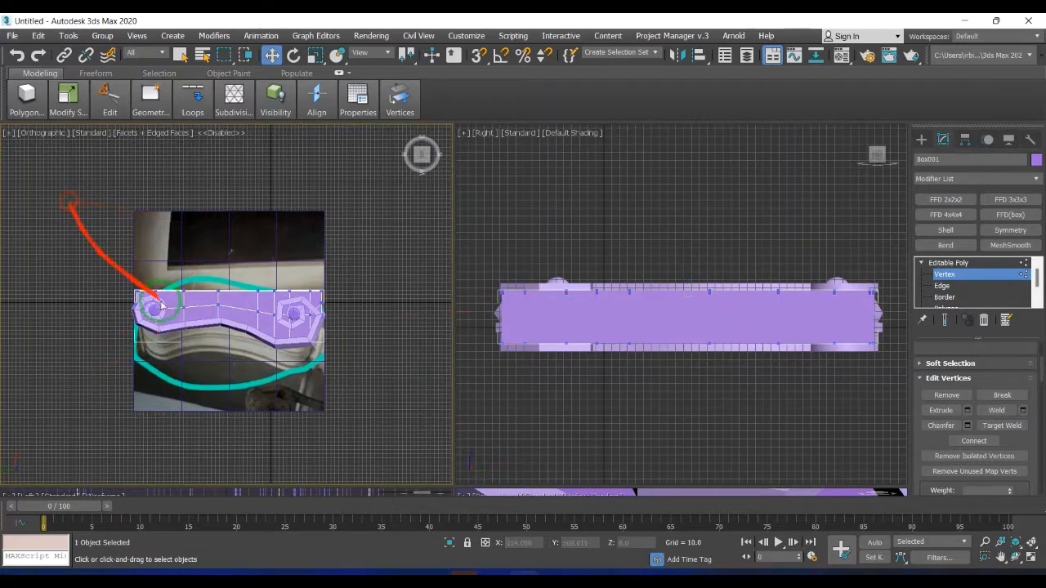
{"action": "left_click", "coordinate": [973, 276]}
{"action": "left_click", "coordinate": [362, 372]}
{"action": "middle_click_drag", "start_coordinate": [332, 347], "coordinate": [393, 353]}
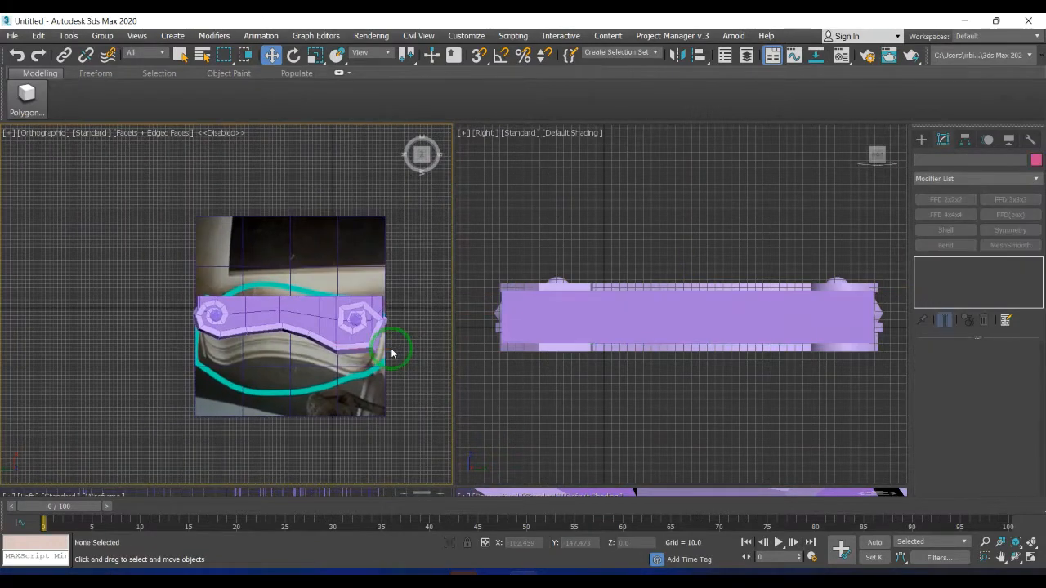
Select all three bracket parts in the Right view and apply a Symmetry modifier with Z as the mirror axis
{"action": "scroll", "coordinate": [833, 362], "scroll_direction": "down", "scroll_amount": 3}
{"action": "middle_click_drag", "start_coordinate": [834, 362], "coordinate": [771, 378]}
{"action": "left_click_drag", "start_coordinate": [835, 310], "coordinate": [536, 404]}
{"action": "left_click", "coordinate": [1025, 233]}
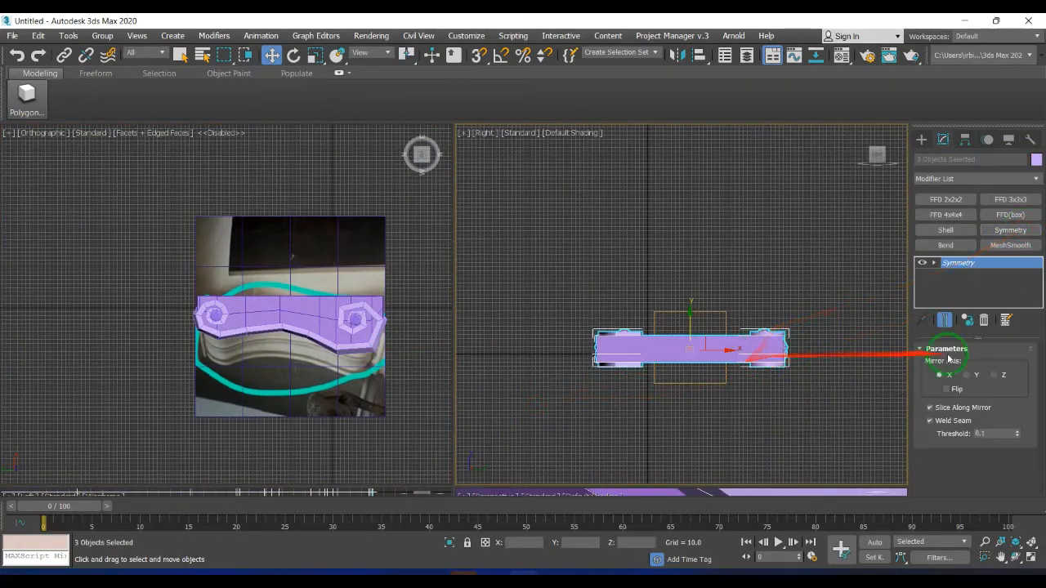
{"action": "left_click", "coordinate": [967, 375]}
{"action": "left_click", "coordinate": [994, 375]}
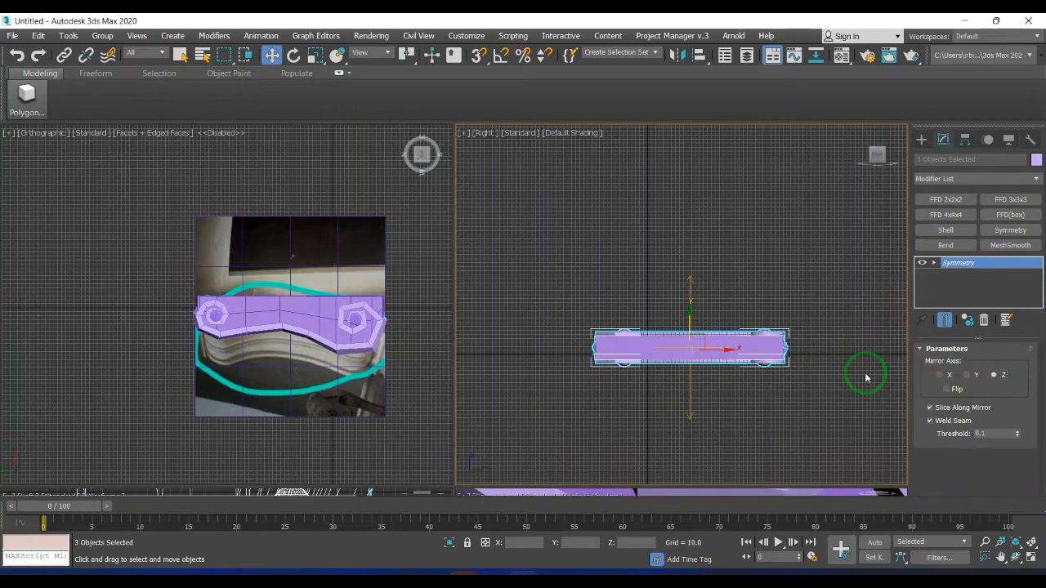
Move the Symmetry mirror plane slightly down through the bracket's thickness in the Right view, using wireframe display
{"action": "left_click", "coordinate": [956, 275]}
{"action": "scroll", "coordinate": [701, 327], "scroll_direction": "up", "scroll_amount": 5}
{"action": "left_click_drag", "start_coordinate": [727, 307], "coordinate": [738, 313]}
{"action": "key", "text": "F3"}
{"action": "scroll", "coordinate": [679, 335], "scroll_direction": "up", "scroll_amount": 5}
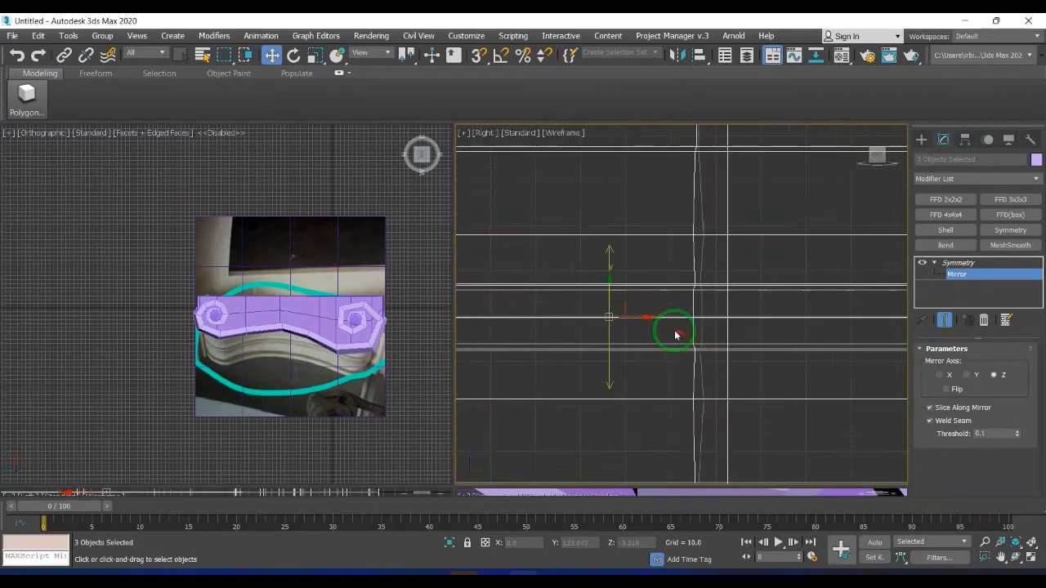
{"action": "scroll", "coordinate": [609, 286], "scroll_direction": "down", "scroll_amount": 3}
{"action": "left_click", "coordinate": [958, 262]}
{"action": "scroll", "coordinate": [712, 397], "scroll_direction": "down", "scroll_amount": 3}
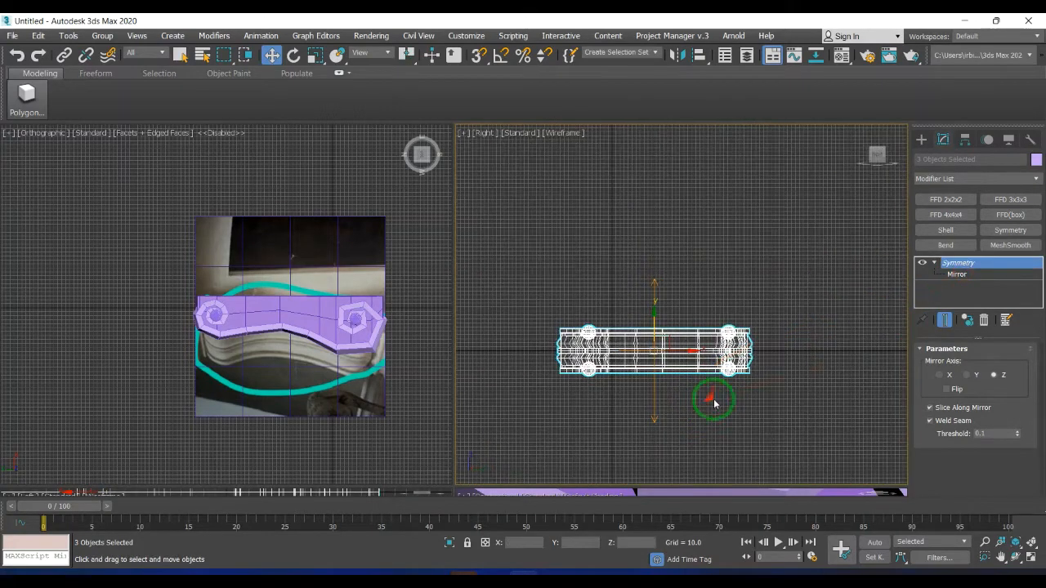
Apply MeshSmooth to all three mirrored bracket parts
{"action": "left_click", "coordinate": [1010, 246]}
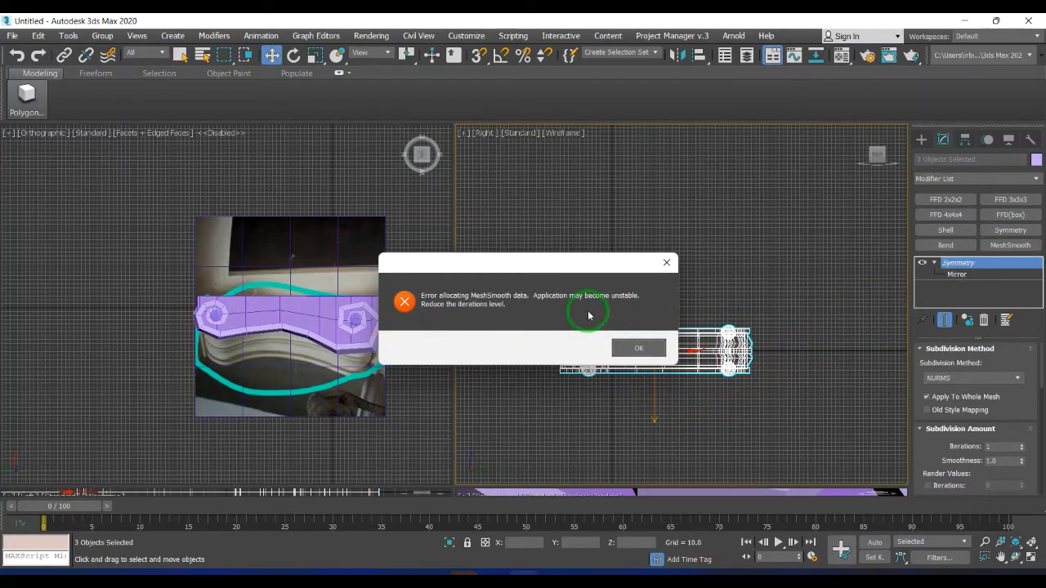
{"action": "left_click", "coordinate": [667, 264]}
{"action": "left_click", "coordinate": [803, 291]}
{"action": "scroll", "coordinate": [313, 362], "scroll_direction": "up", "scroll_amount": 5}
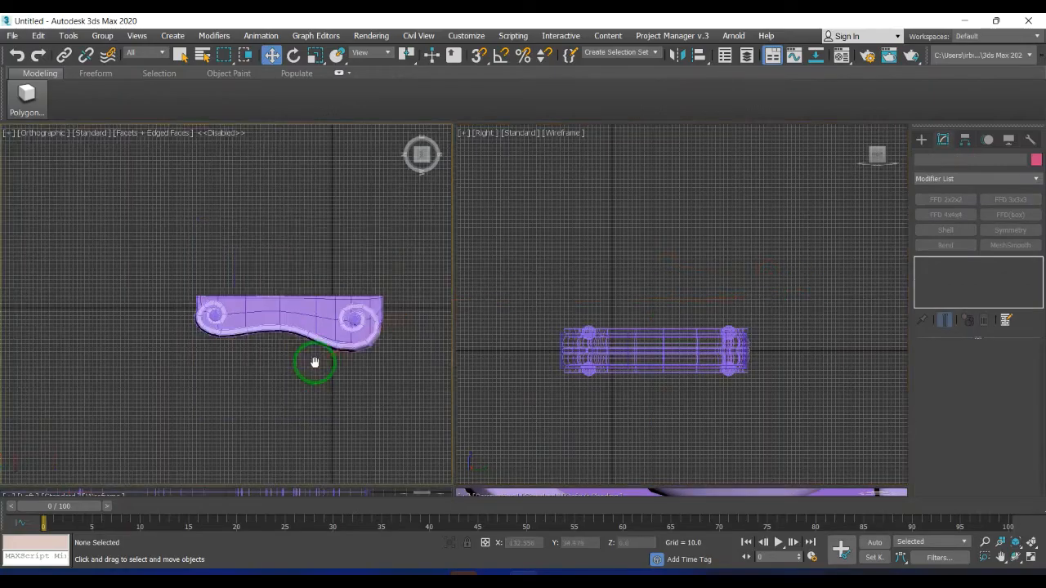
{"action": "scroll", "coordinate": [283, 369], "scroll_direction": "down", "scroll_amount": 2}
{"action": "middle_click_drag", "start_coordinate": [283, 369], "coordinate": [180, 376], "text": "alt"}
{"action": "scroll", "coordinate": [318, 323], "scroll_direction": "up", "scroll_amount": 3}
Inspect the box's base vertices around the large scroll beneath its MeshSmooth modifier
{"action": "left_click", "coordinate": [318, 323]}
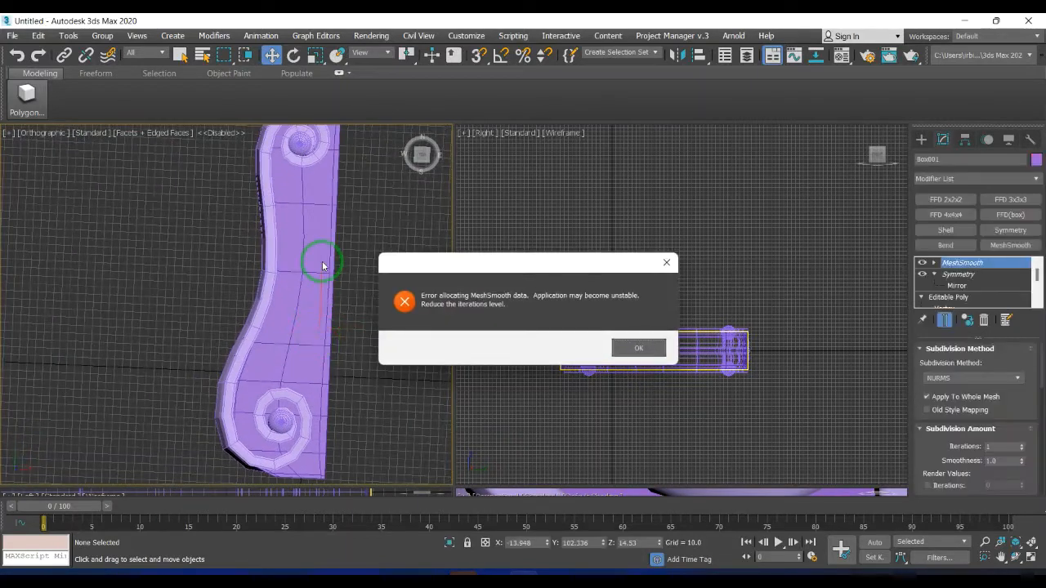
{"action": "left_click", "coordinate": [665, 259]}
{"action": "left_click", "coordinate": [942, 276]}
{"action": "middle_click_drag", "start_coordinate": [312, 330], "coordinate": [338, 226]}
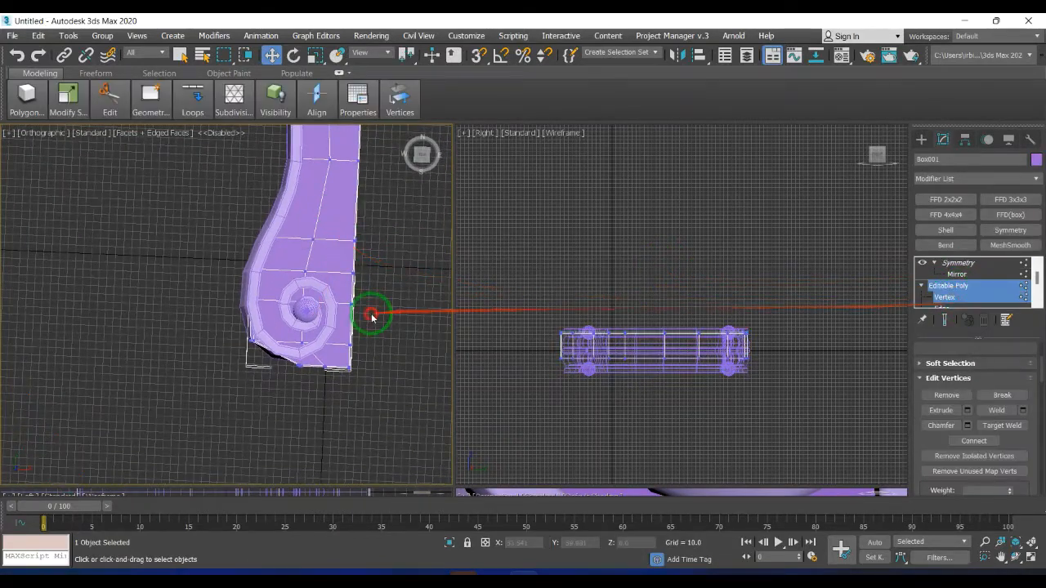
{"action": "left_click", "coordinate": [940, 299]}
Examine the scroll band's base vertices at the large scroll with the smoothed end result shown over them
{"action": "left_click", "coordinate": [329, 323]}
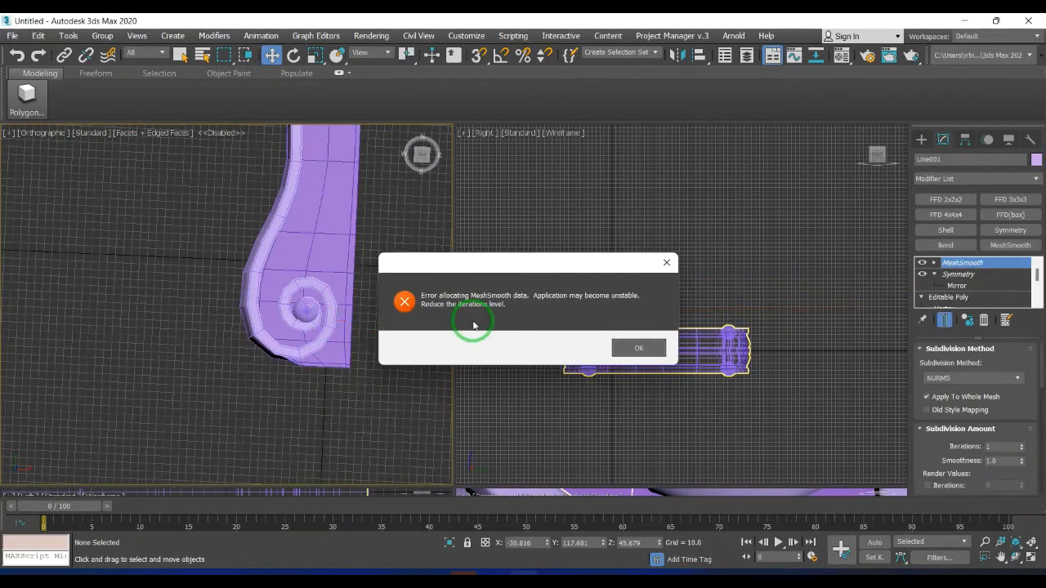
{"action": "left_click", "coordinate": [640, 348]}
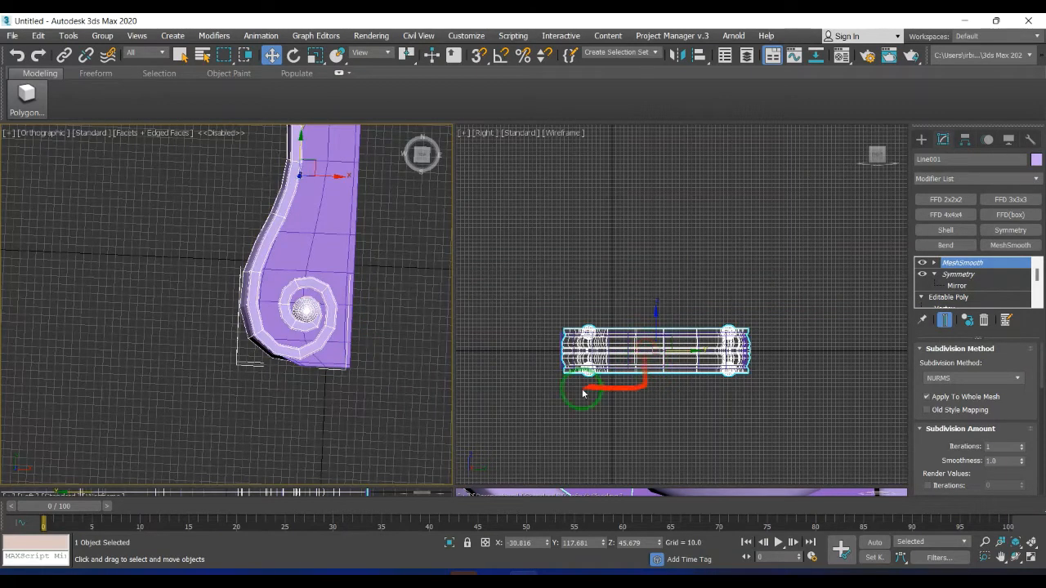
{"action": "key", "text": "z"}
{"action": "left_click", "coordinate": [938, 276]}
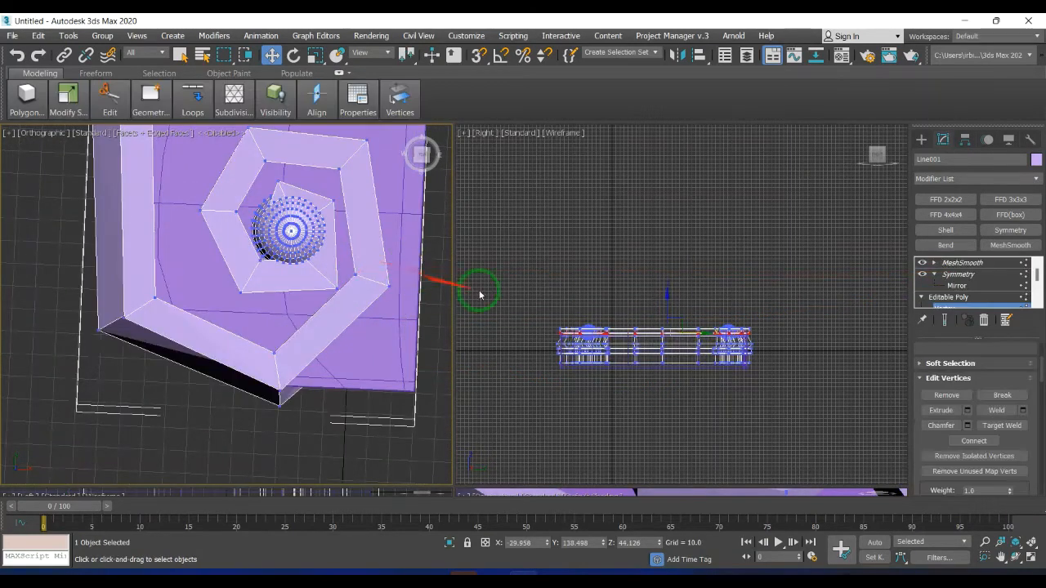
{"action": "left_click", "coordinate": [945, 320]}
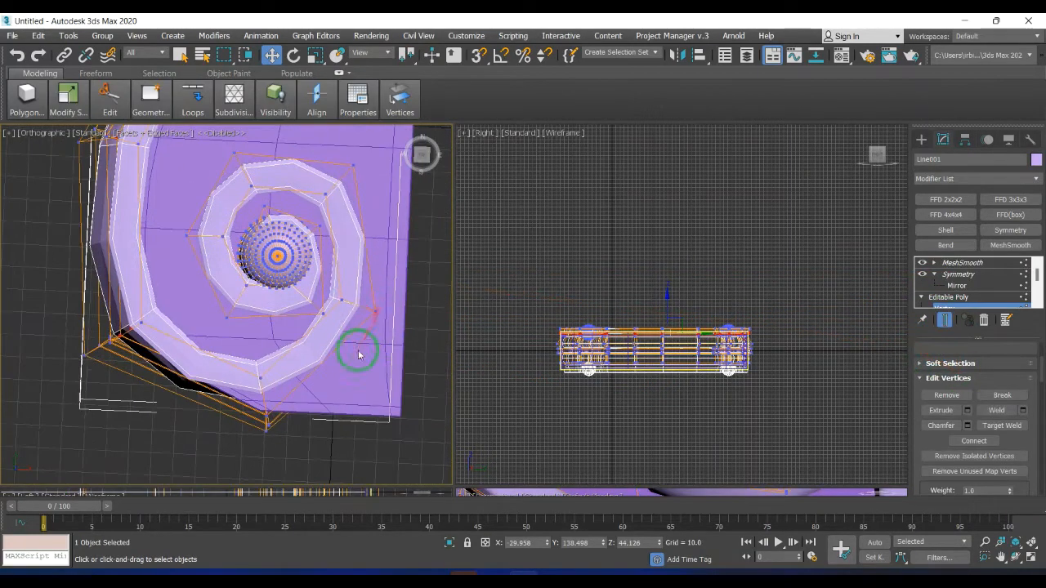
{"action": "left_click", "coordinate": [423, 155]}
{"action": "scroll", "coordinate": [343, 308], "scroll_direction": "down", "scroll_amount": 5}
{"action": "middle_click_drag", "start_coordinate": [306, 348], "coordinate": [347, 283], "text": "alt"}
{"action": "scroll", "coordinate": [360, 282], "scroll_direction": "up", "scroll_amount": 6}
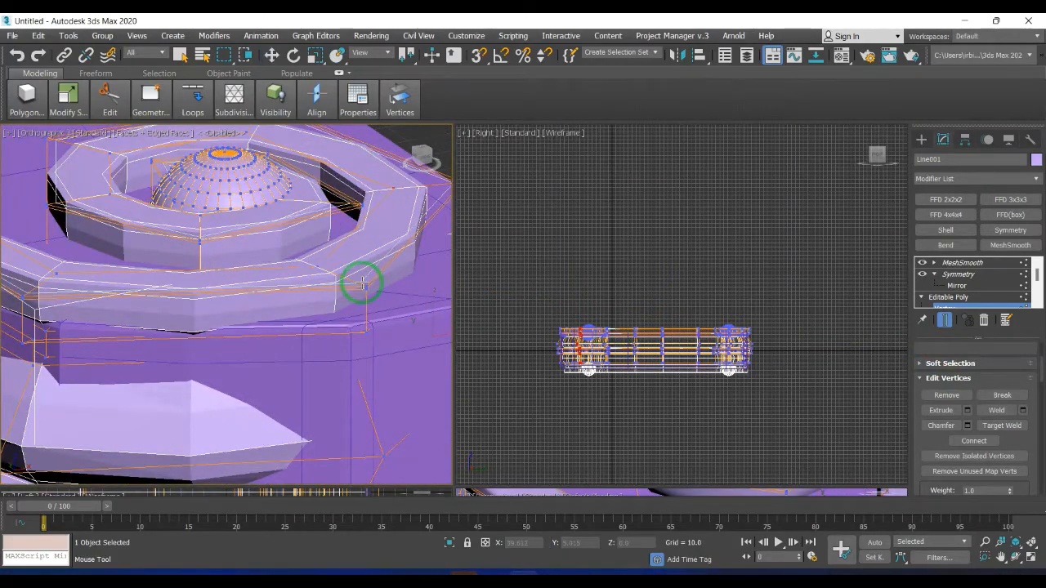
{"action": "scroll", "coordinate": [338, 275], "scroll_direction": "down", "scroll_amount": 5}
{"action": "middle_click_drag", "start_coordinate": [269, 290], "coordinate": [213, 282], "text": "alt"}
Remove the MeshSmooth modifiers from the scroll band and the box
{"action": "key", "text": "Delete"}
{"action": "left_click", "coordinate": [630, 345]}
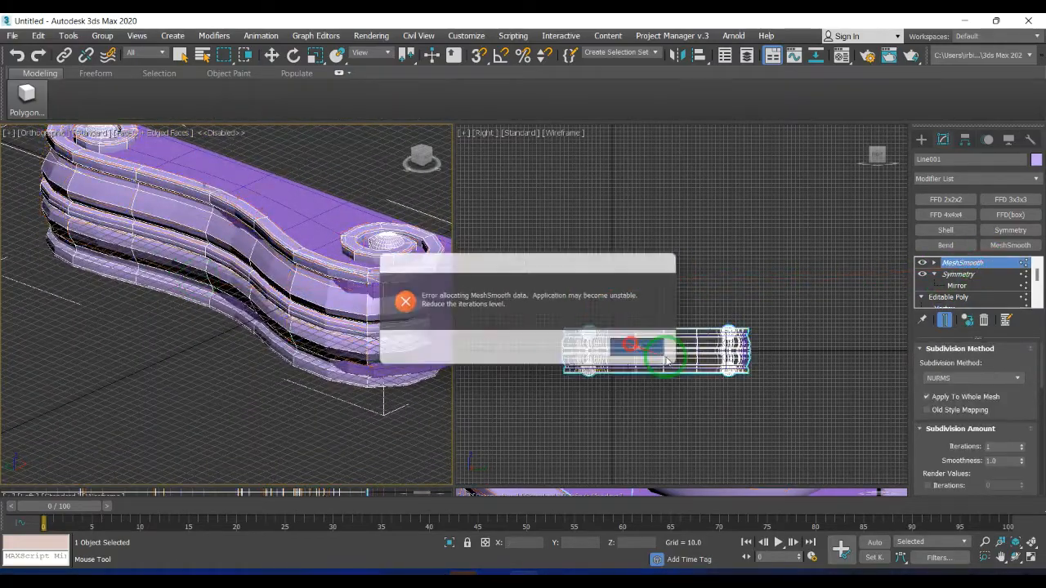
{"action": "key", "text": "w"}
{"action": "left_click", "coordinate": [313, 423]}
{"action": "scroll", "coordinate": [246, 352], "scroll_direction": "down", "scroll_amount": 2}
{"action": "scroll", "coordinate": [270, 333], "scroll_direction": "up", "scroll_amount": 2}
{"action": "left_click", "coordinate": [283, 313]}
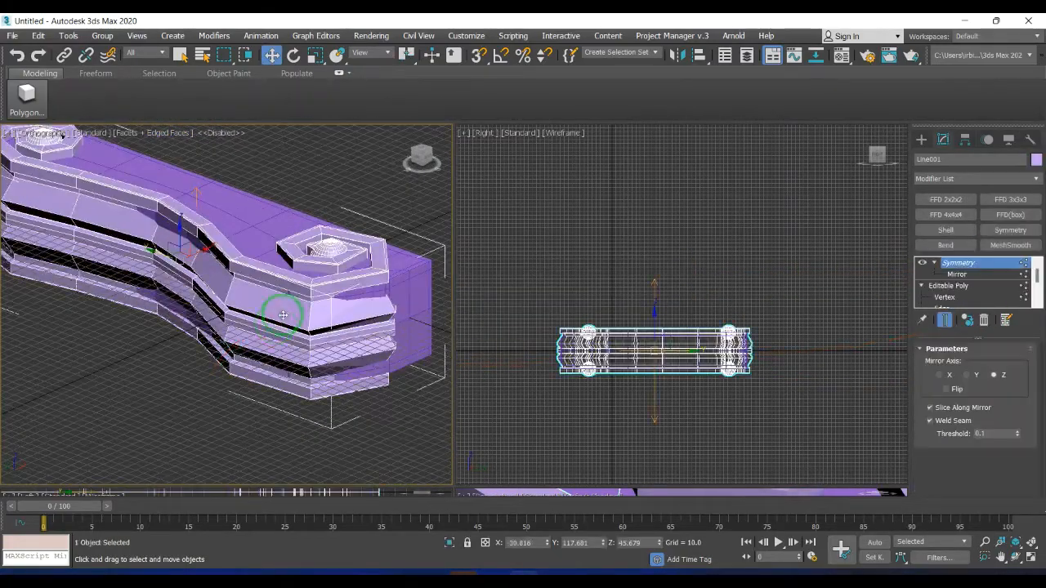
{"action": "scroll", "coordinate": [281, 309], "scroll_direction": "up", "scroll_amount": 1}
{"action": "scroll", "coordinate": [269, 277], "scroll_direction": "down", "scroll_amount": 1}
{"action": "left_click", "coordinate": [259, 215]}
{"action": "left_click", "coordinate": [666, 263]}
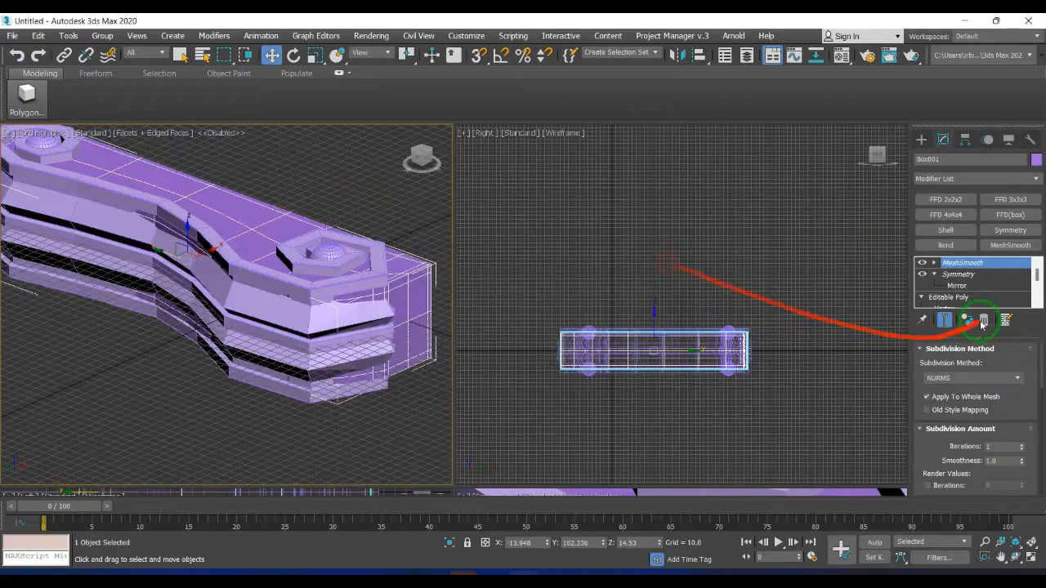
{"action": "left_click", "coordinate": [984, 320]}
Move the vertices at both short ends of the box inward, inside the scroll band's outline
{"action": "left_click", "coordinate": [381, 195]}
{"action": "left_click", "coordinate": [421, 151]}
{"action": "scroll", "coordinate": [275, 360], "scroll_direction": "down", "scroll_amount": 3}
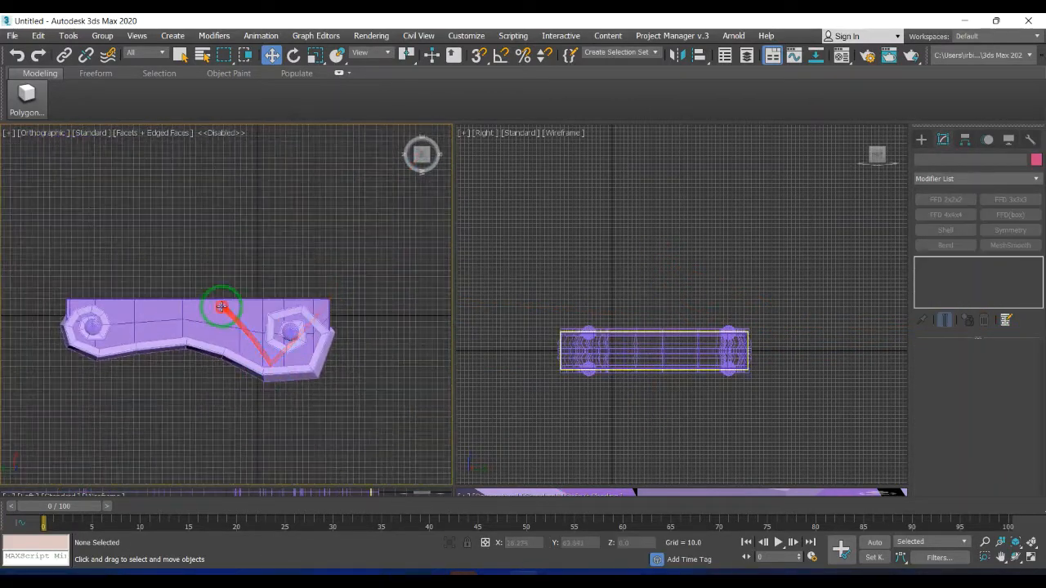
{"action": "left_click", "coordinate": [222, 306]}
{"action": "left_click", "coordinate": [954, 298]}
{"action": "scroll", "coordinate": [336, 319], "scroll_direction": "up", "scroll_amount": 2}
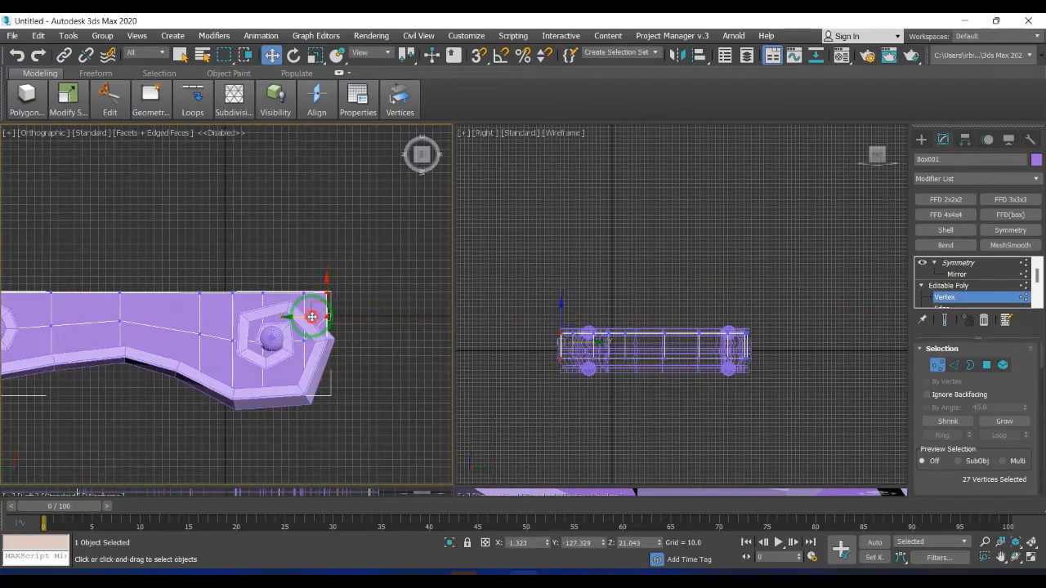
{"action": "scroll", "coordinate": [308, 317], "scroll_direction": "down", "scroll_amount": 3}
{"action": "scroll", "coordinate": [119, 330], "scroll_direction": "up", "scroll_amount": 5}
{"action": "left_click_drag", "start_coordinate": [60, 284], "coordinate": [127, 380]}
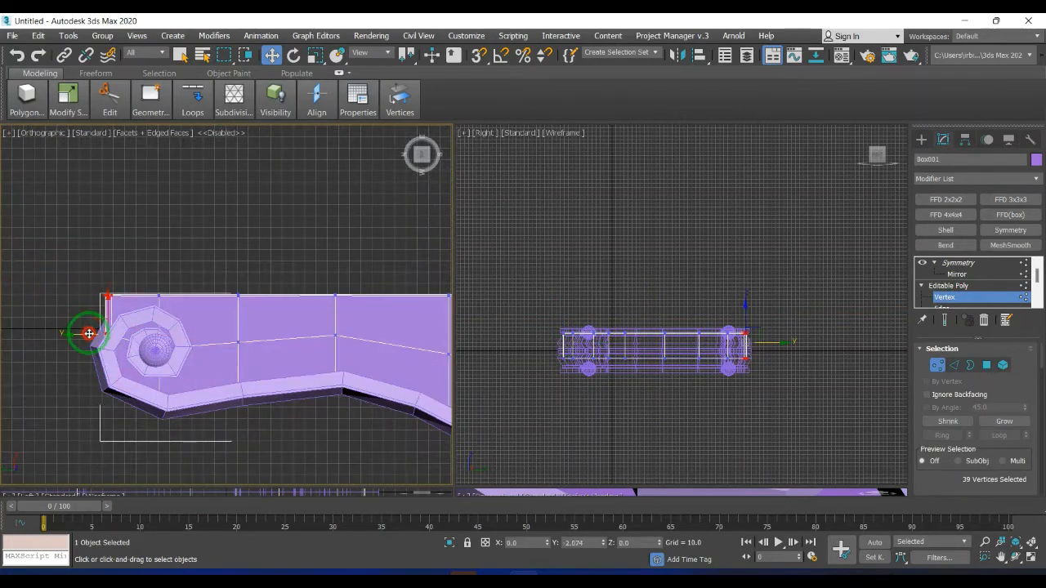
{"action": "left_click", "coordinate": [1027, 181]}
{"action": "scroll", "coordinate": [981, 318], "scroll_direction": "down", "scroll_amount": 10}
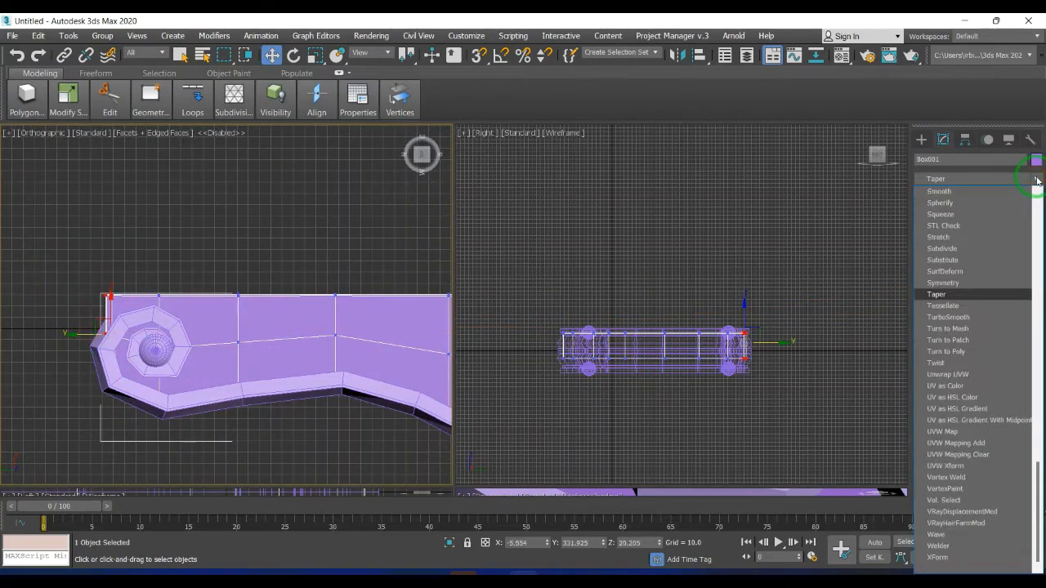
{"action": "left_click", "coordinate": [986, 316]}
{"action": "left_click", "coordinate": [984, 320]}
Leave the box's vertex editing, select all three bracket parts and apply TurboSmooth to them
{"action": "left_click", "coordinate": [968, 299]}
{"action": "left_click", "coordinate": [963, 288]}
{"action": "scroll", "coordinate": [245, 323], "scroll_direction": "down", "scroll_amount": 3}
{"action": "middle_click_drag", "start_coordinate": [245, 324], "coordinate": [111, 322]}
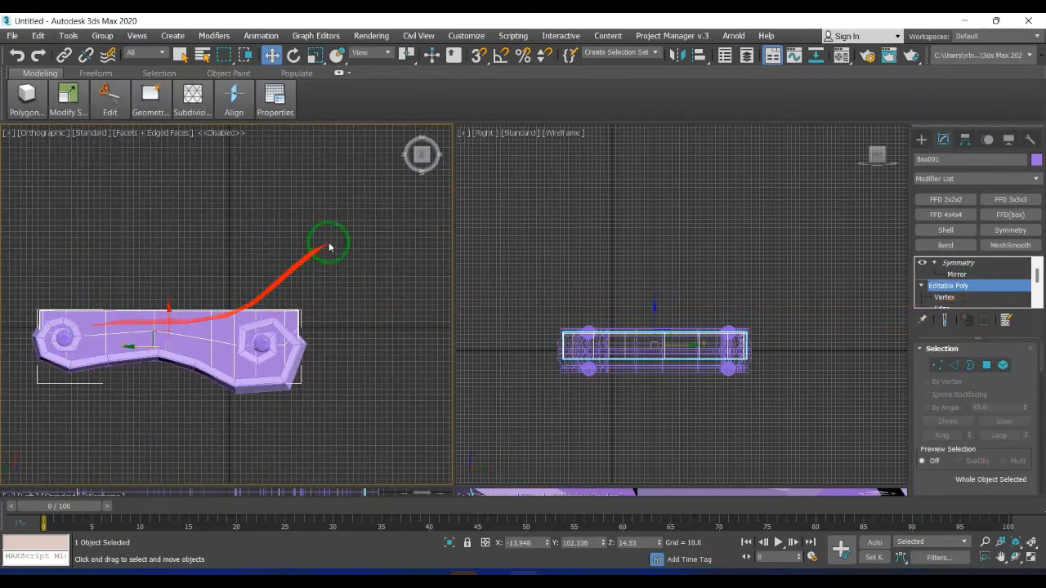
{"action": "left_click_drag", "start_coordinate": [329, 245], "coordinate": [7, 449]}
{"action": "left_click", "coordinate": [1027, 179]}
{"action": "scroll", "coordinate": [981, 319], "scroll_direction": "down", "scroll_amount": 10}
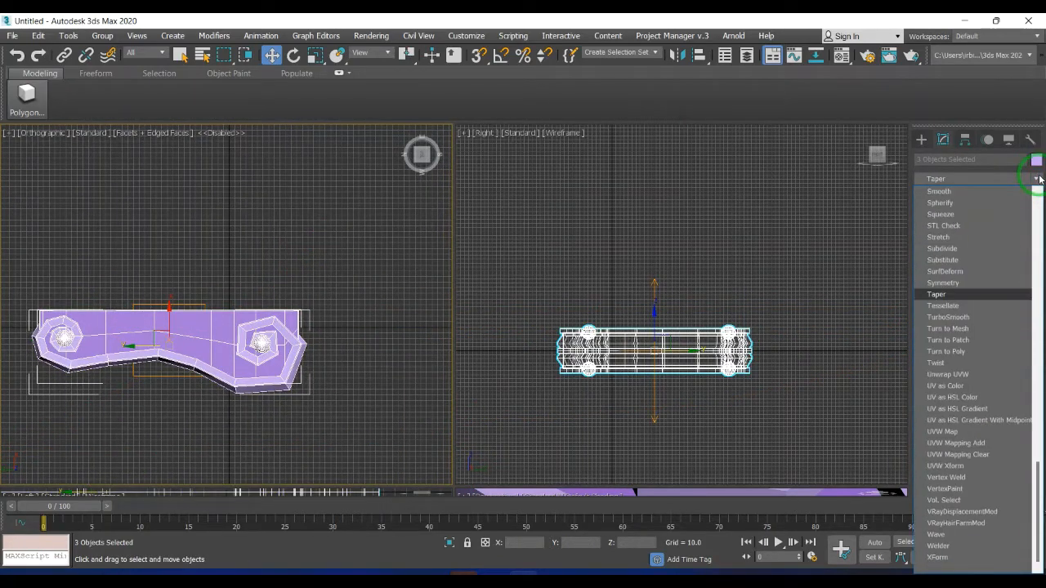
{"action": "left_click", "coordinate": [981, 318]}
{"action": "left_click", "coordinate": [248, 398]}
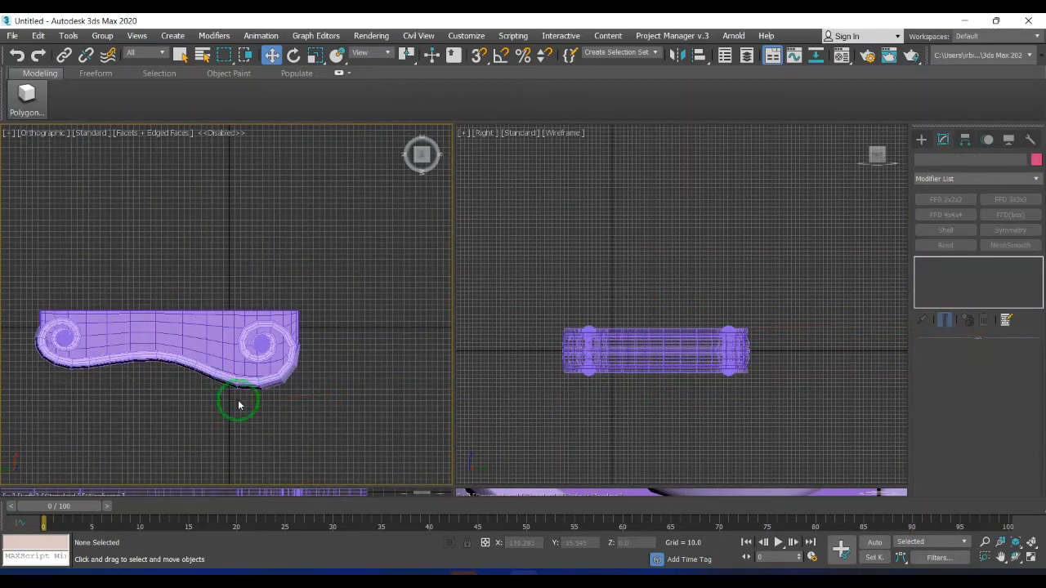
Select the box's end vertices beside the large scroll and move them inward in the Left view
{"action": "key", "text": "F3"}
{"action": "scroll", "coordinate": [237, 402], "scroll_direction": "down", "scroll_amount": 2}
{"action": "middle_click_drag", "start_coordinate": [253, 401], "coordinate": [273, 321]}
{"action": "key", "text": "F3"}
{"action": "scroll", "coordinate": [274, 369], "scroll_direction": "up", "scroll_amount": 2}
{"action": "left_click", "coordinate": [360, 352]}
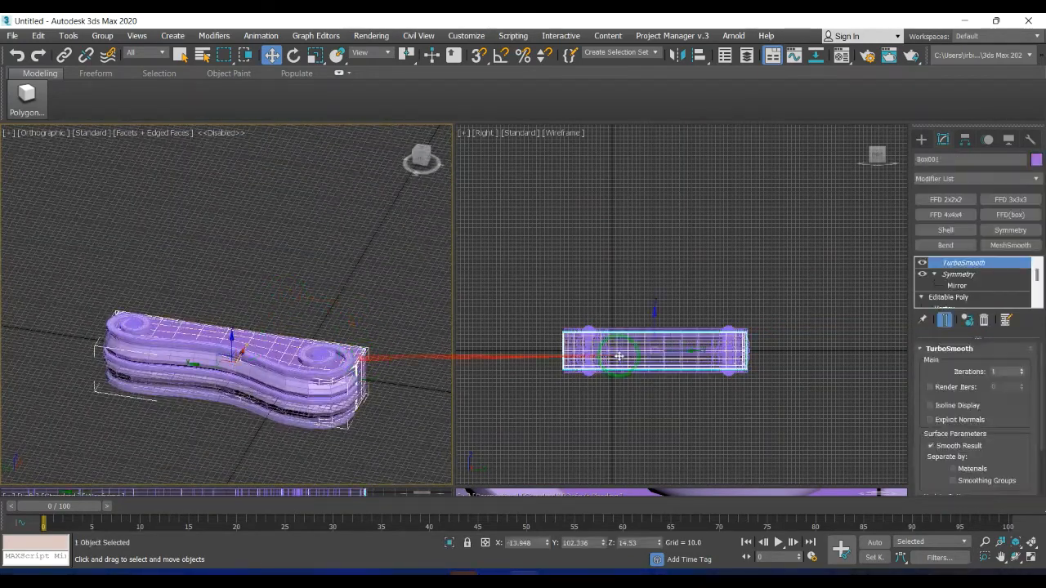
{"action": "scroll", "coordinate": [950, 296], "scroll_direction": "down", "scroll_amount": 1}
{"action": "left_click", "coordinate": [944, 276]}
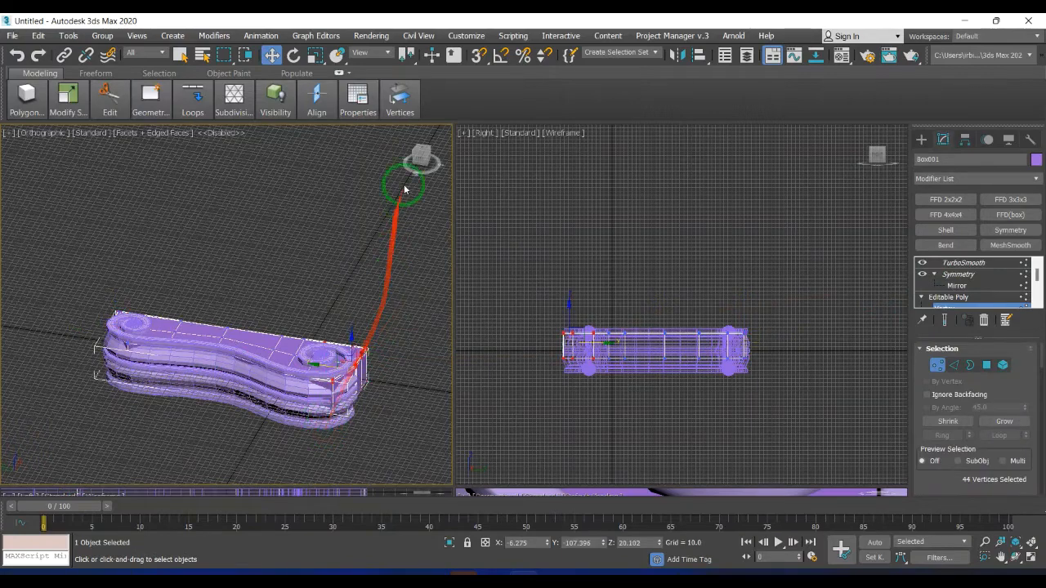
{"action": "key", "text": "l"}
{"action": "scroll", "coordinate": [333, 431], "scroll_direction": "up", "scroll_amount": 3}
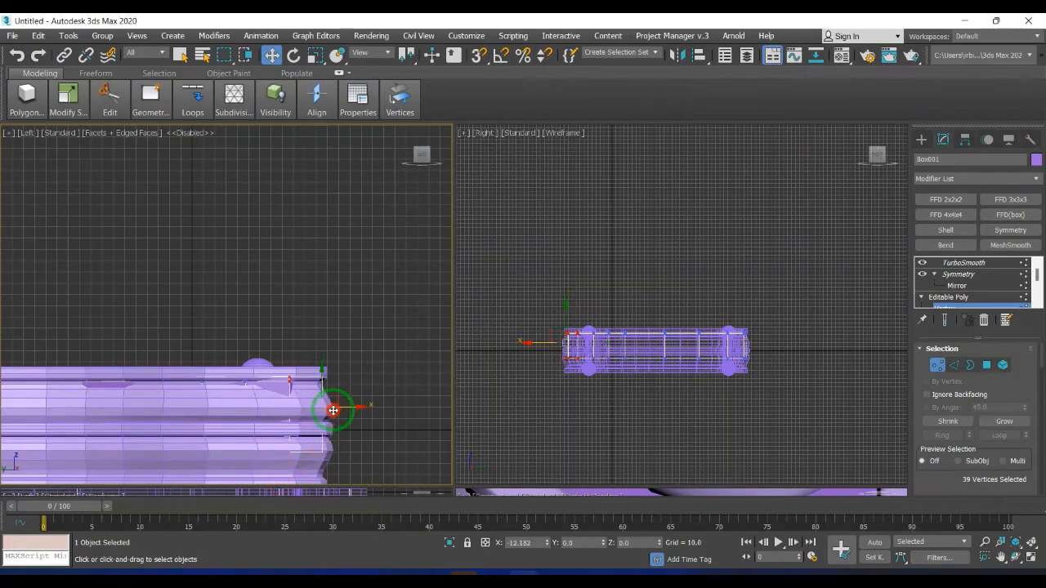
Adjust the box's outer corner vertices at the large scroll in the orthographic wireframe view, and finish vertex editing
{"action": "left_click", "coordinate": [878, 152]}
{"action": "left_click", "coordinate": [878, 139]}
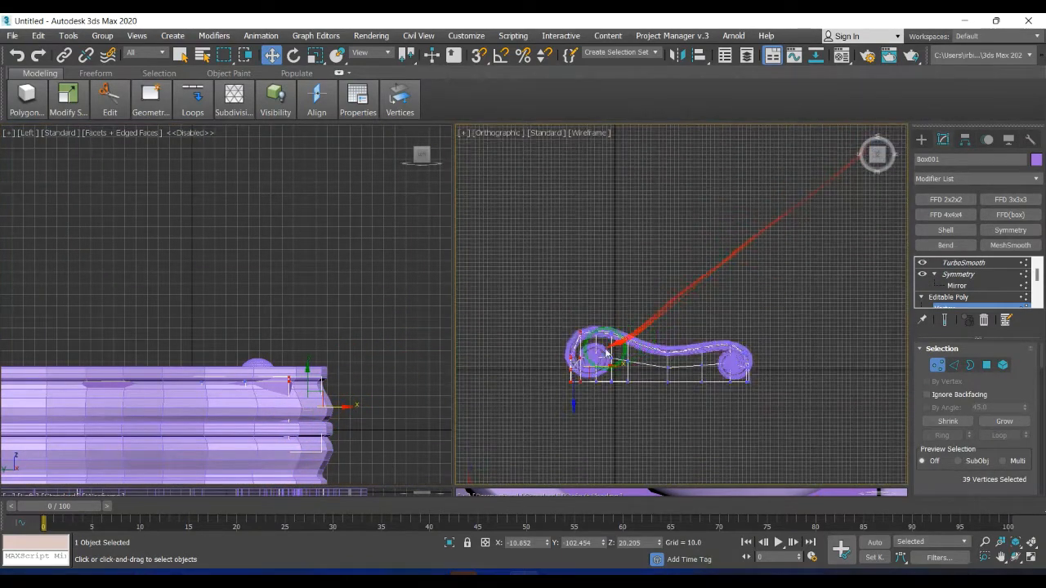
{"action": "scroll", "coordinate": [595, 351], "scroll_direction": "up", "scroll_amount": 3}
{"action": "left_click_drag", "start_coordinate": [552, 279], "coordinate": [591, 327]}
{"action": "scroll", "coordinate": [588, 330], "scroll_direction": "up", "scroll_amount": 2}
{"action": "middle_click_drag", "start_coordinate": [639, 327], "coordinate": [507, 305]}
{"action": "middle_click_drag", "start_coordinate": [286, 394], "coordinate": [323, 339]}
{"action": "left_click", "coordinate": [943, 306]}
{"action": "left_click", "coordinate": [376, 319]}
Inspect the box's base vertices against the smoothed scroll band, and return to its TurboSmooth level
{"action": "scroll", "coordinate": [343, 336], "scroll_direction": "down", "scroll_amount": 3}
{"action": "middle_click_drag", "start_coordinate": [372, 392], "coordinate": [416, 413]}
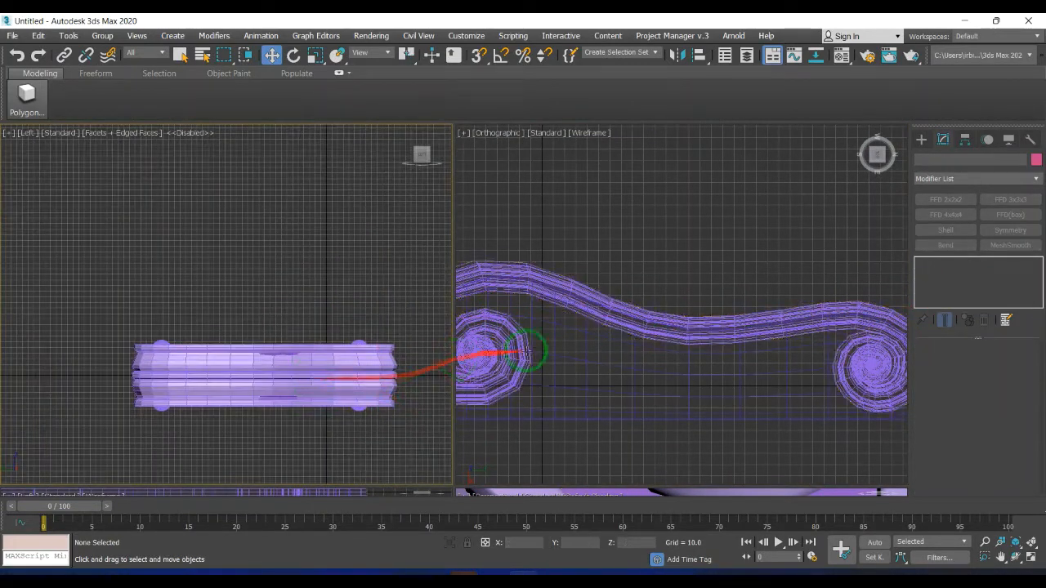
{"action": "left_click", "coordinate": [595, 371]}
{"action": "left_click", "coordinate": [607, 368]}
{"action": "scroll", "coordinate": [960, 278], "scroll_direction": "down", "scroll_amount": 2}
{"action": "left_click", "coordinate": [948, 275]}
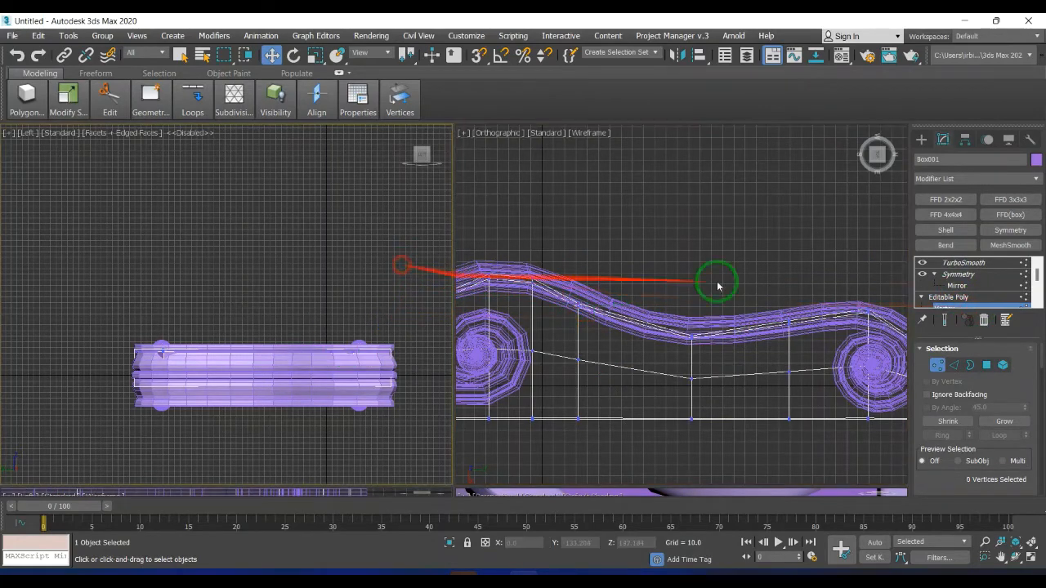
{"action": "left_click", "coordinate": [289, 279]}
{"action": "left_click", "coordinate": [957, 266]}
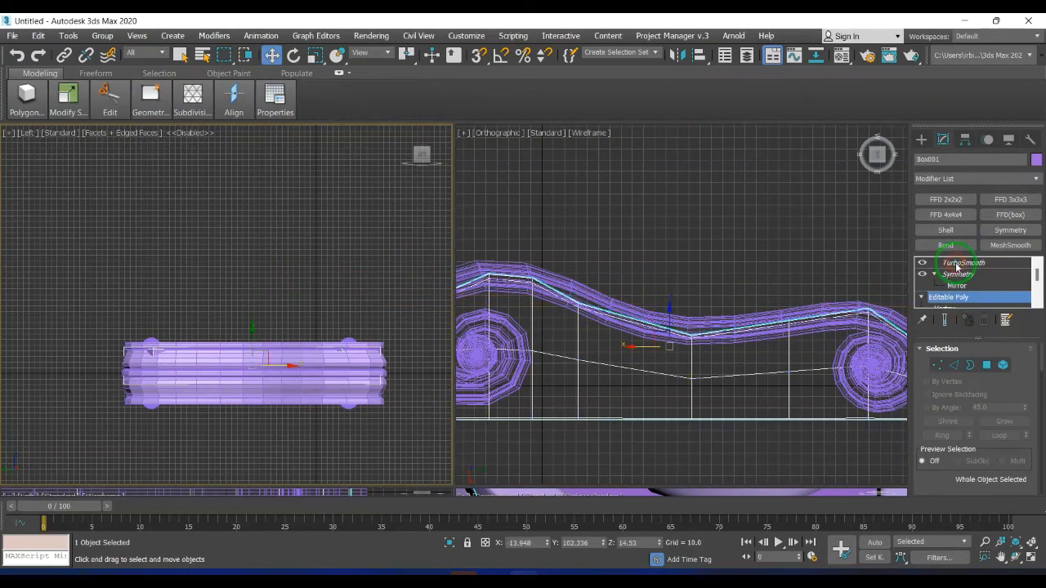
Select all three bracket parts and scale them non-uniformly along the vertical axis in the Left view to thicken the bracket
{"action": "left_click", "coordinate": [382, 283]}
{"action": "left_click_drag", "start_coordinate": [404, 313], "coordinate": [66, 442]}
{"action": "left_click", "coordinate": [316, 55]}
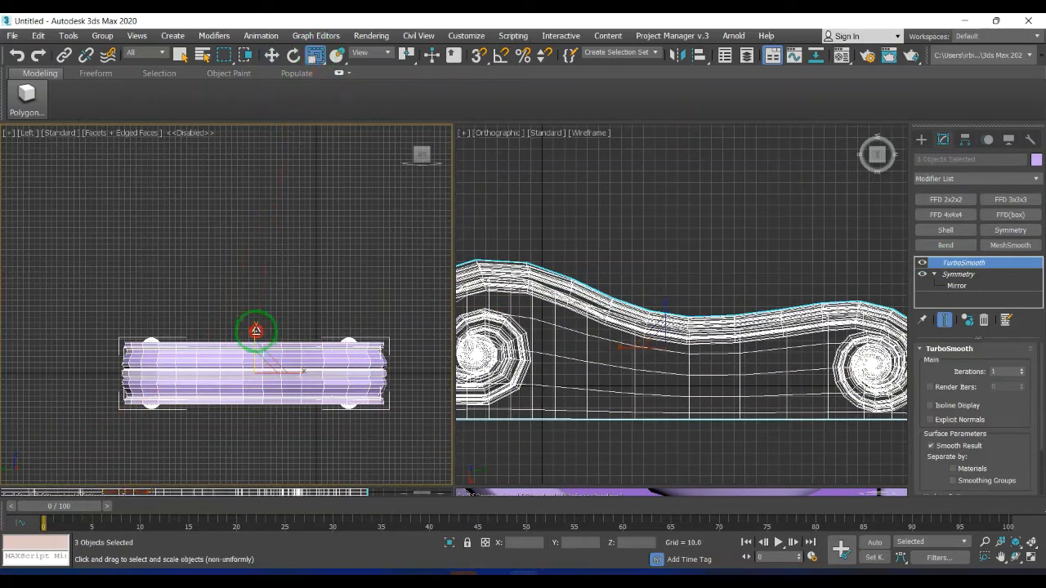
{"action": "left_click", "coordinate": [334, 304]}
Check the thickened bracket in the Left view in shaded, edged and wireframe display
{"action": "scroll", "coordinate": [335, 303], "scroll_direction": "down", "scroll_amount": 3}
{"action": "key", "text": "F3"}
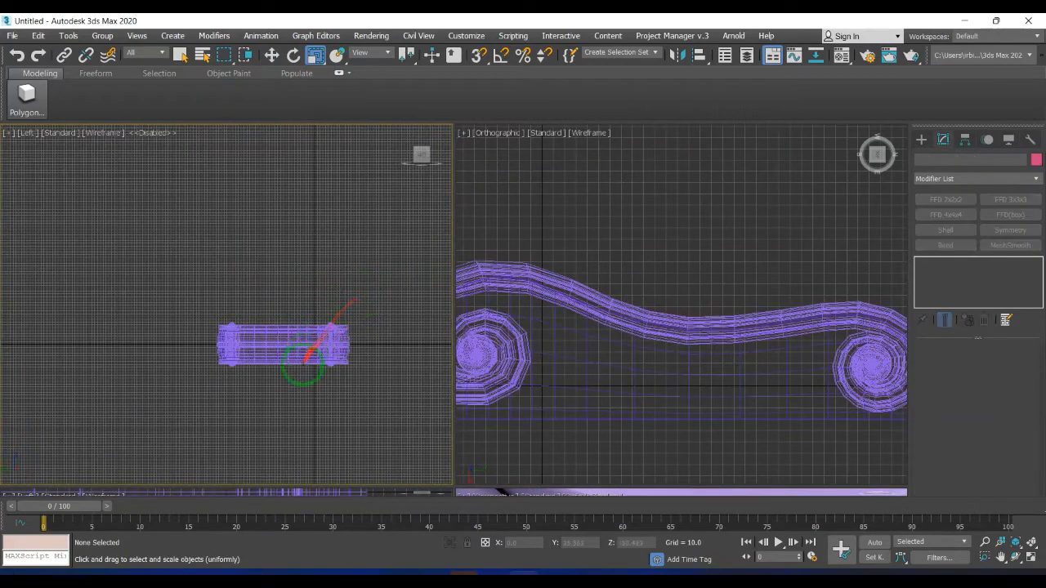
{"action": "key", "text": "F3"}
{"action": "scroll", "coordinate": [301, 380], "scroll_direction": "up", "scroll_amount": 2}
{"action": "key", "text": "F3"}
{"action": "key", "text": "F4"}
{"action": "key", "text": "F3"}
{"action": "key", "text": "F4"}
{"action": "key", "text": "F3"}
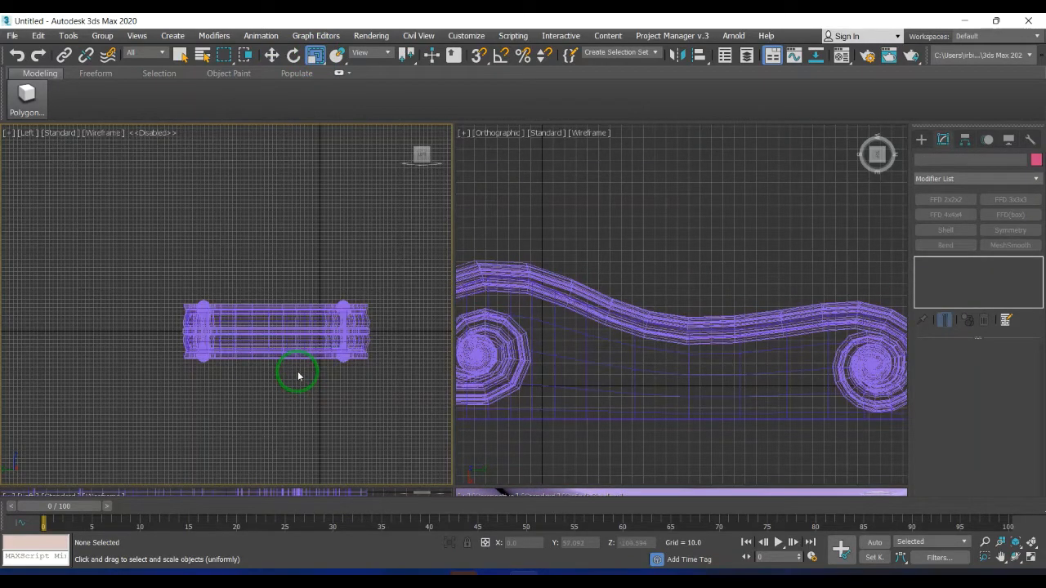
Raise the TurboSmooth iterations of the scroll band, with the bracket shown shaded without edges in an angled view
{"action": "key", "text": "F3"}
{"action": "key", "text": "F3"}
{"action": "key", "text": "F3"}
{"action": "key", "text": "F4"}
{"action": "middle_click_drag", "start_coordinate": [296, 373], "coordinate": [264, 401], "text": "alt"}
{"action": "scroll", "coordinate": [312, 344], "scroll_direction": "up", "scroll_amount": 4}
{"action": "scroll", "coordinate": [285, 329], "scroll_direction": "down", "scroll_amount": 3}
{"action": "left_click", "coordinate": [273, 320]}
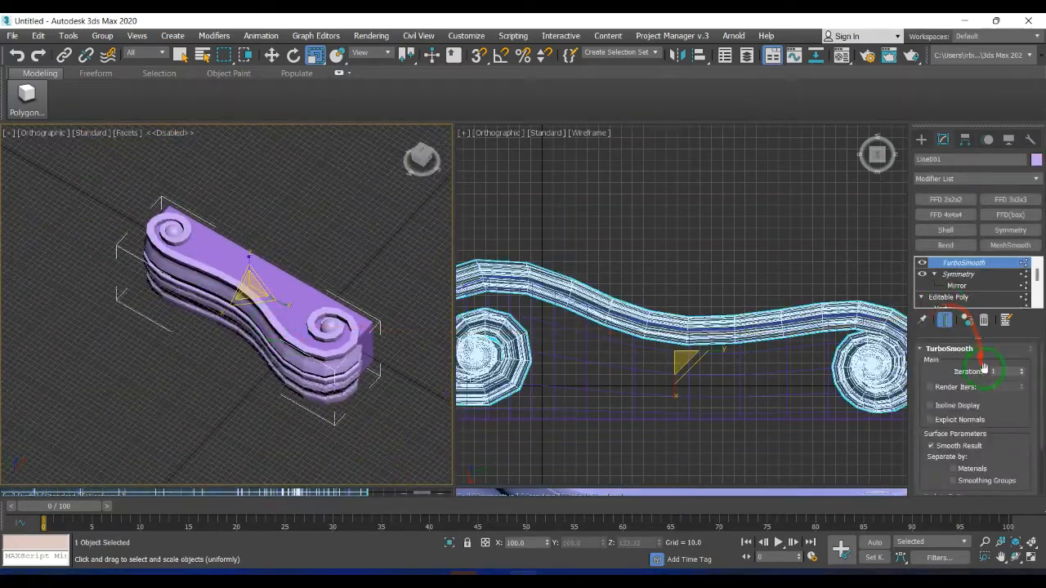
{"action": "left_click", "coordinate": [415, 260]}
{"action": "middle_click_drag", "start_coordinate": [415, 260], "coordinate": [381, 263]}
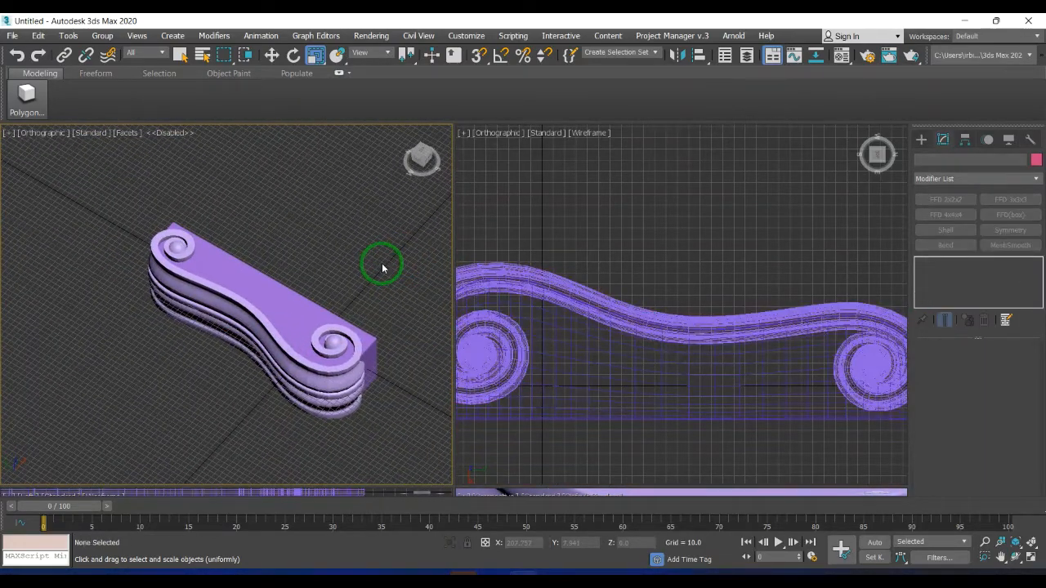
Apply the 01 - Default material to the bracket parts and make it 2-Sided with a specular level of 78
{"action": "key", "text": "m"}
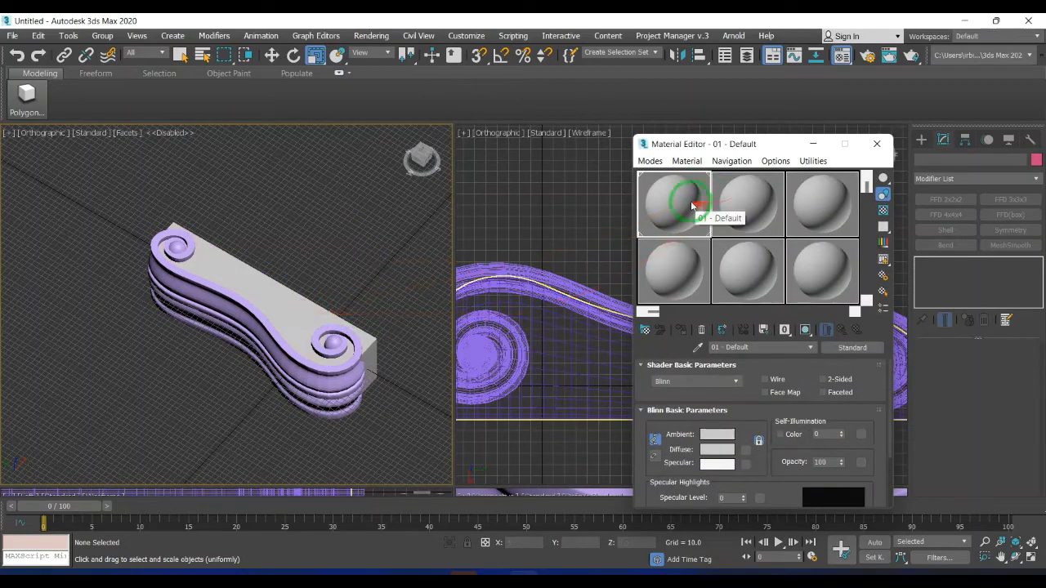
{"action": "left_click_drag", "start_coordinate": [675, 200], "coordinate": [330, 375]}
{"action": "left_click", "coordinate": [835, 381]}
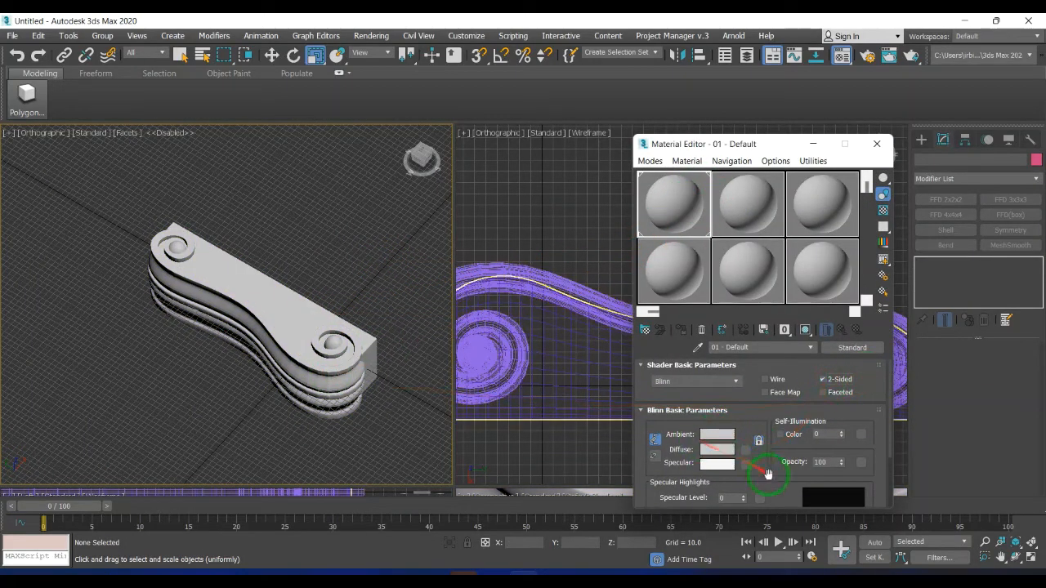
{"action": "left_click_drag", "start_coordinate": [786, 151], "coordinate": [792, 101]}
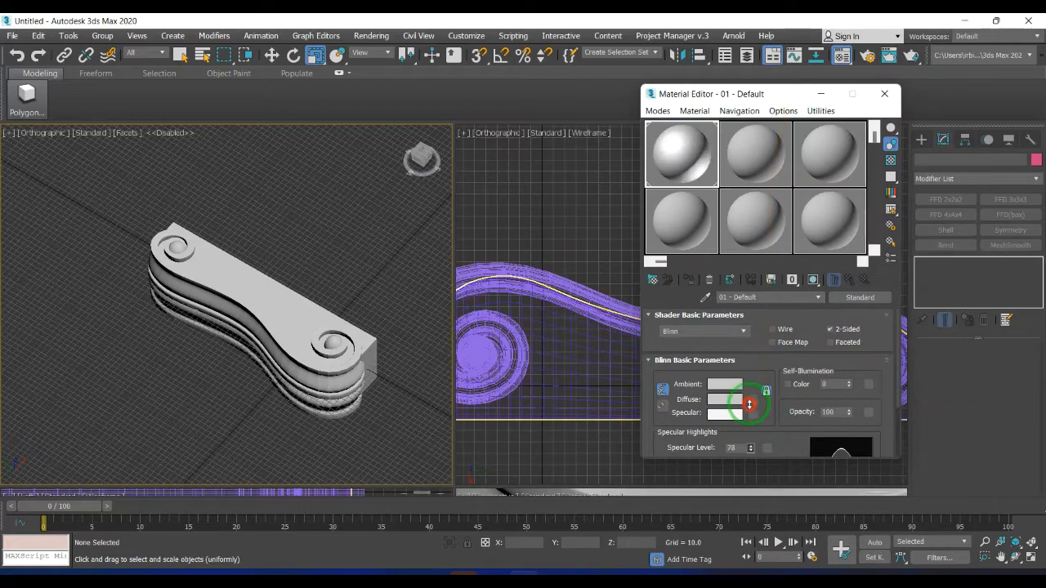
{"action": "left_click", "coordinate": [421, 152]}
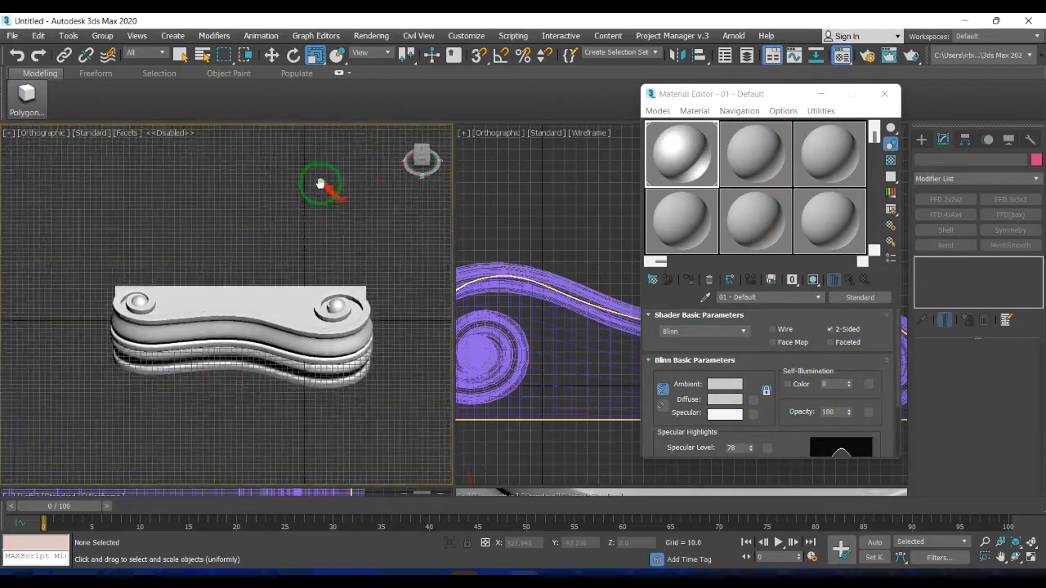